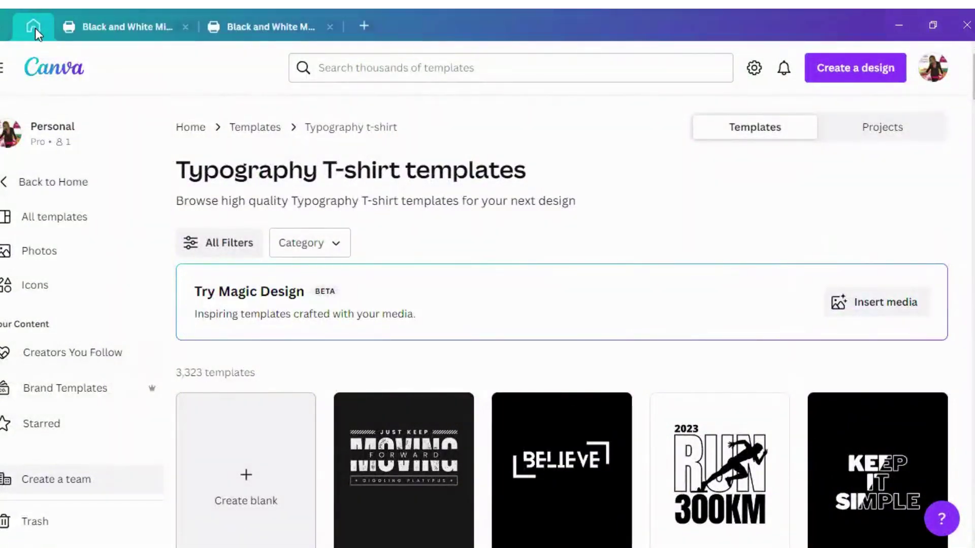
# Return to the home page and search the templates for "modern black and white typography t-shirt"
pyautogui.click(192, 126)
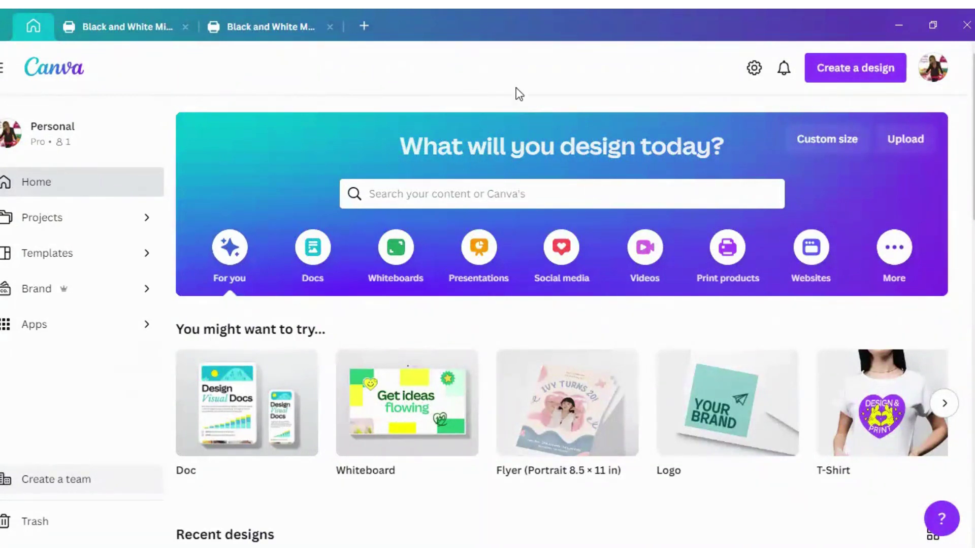
pyautogui.click(402, 196)
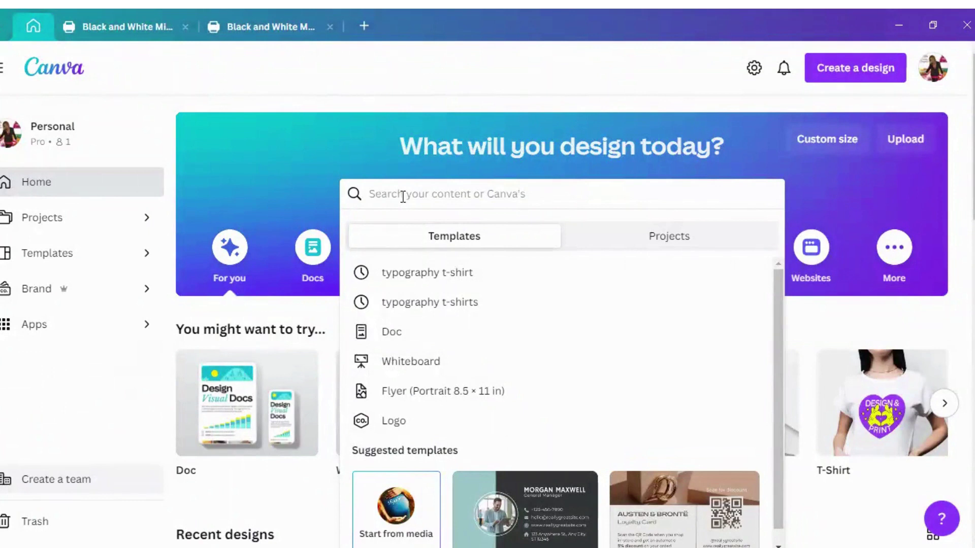
pyautogui.write('modern ')
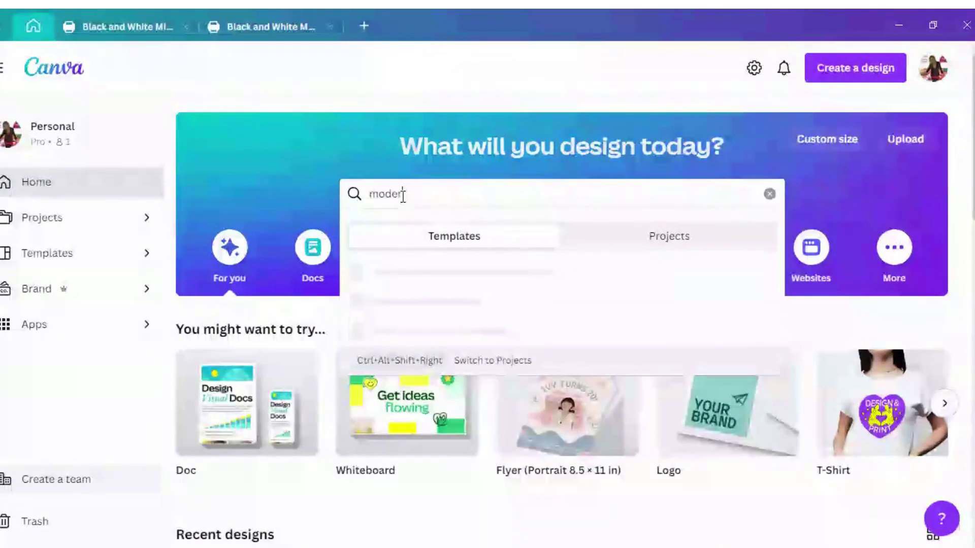
pyautogui.write('balck an')
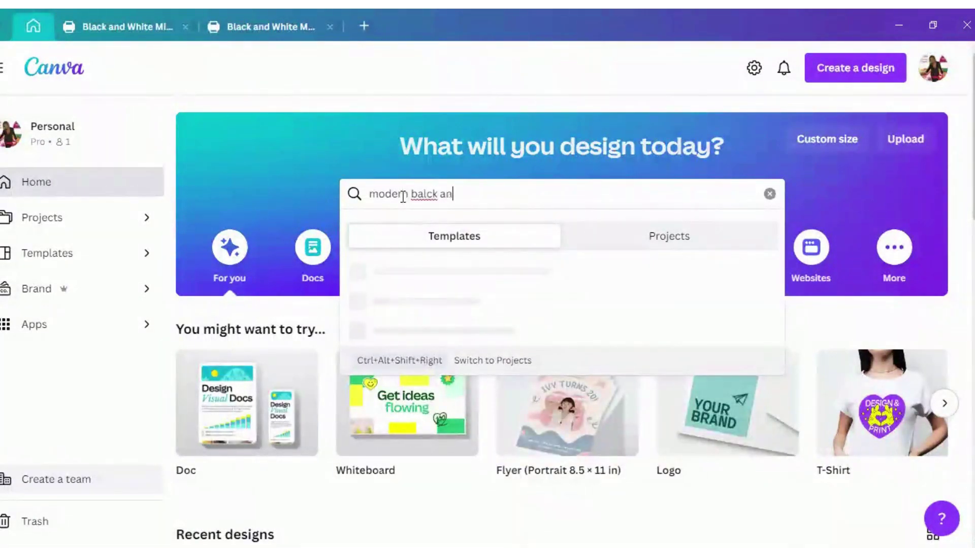
pyautogui.write('d white')
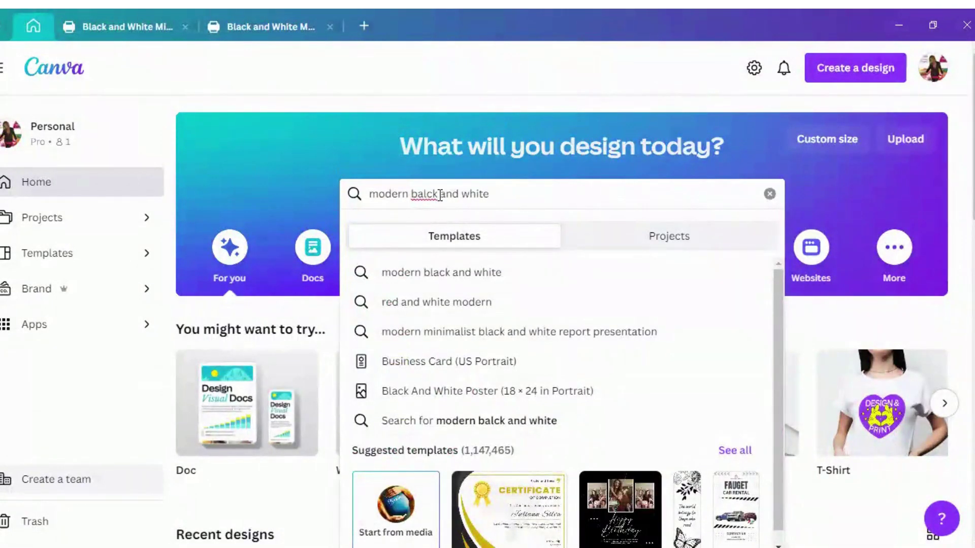
pyautogui.moveTo(440, 193); pyautogui.dragTo(416, 195)
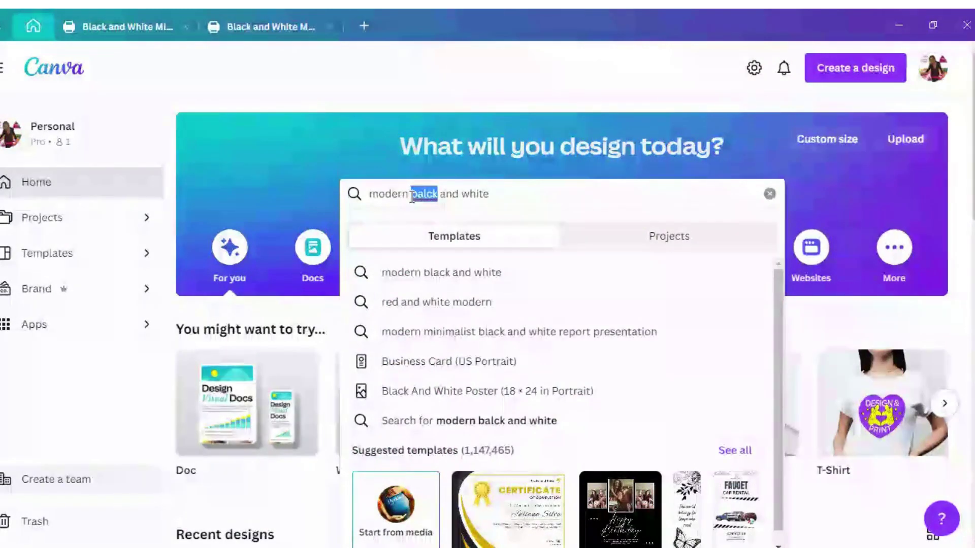
pyautogui.write('black')
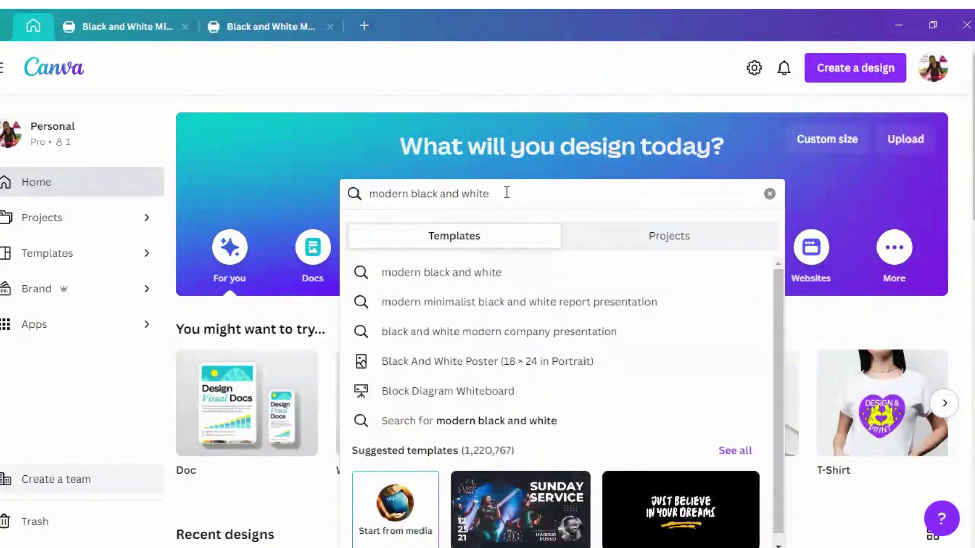
pyautogui.write('typ')
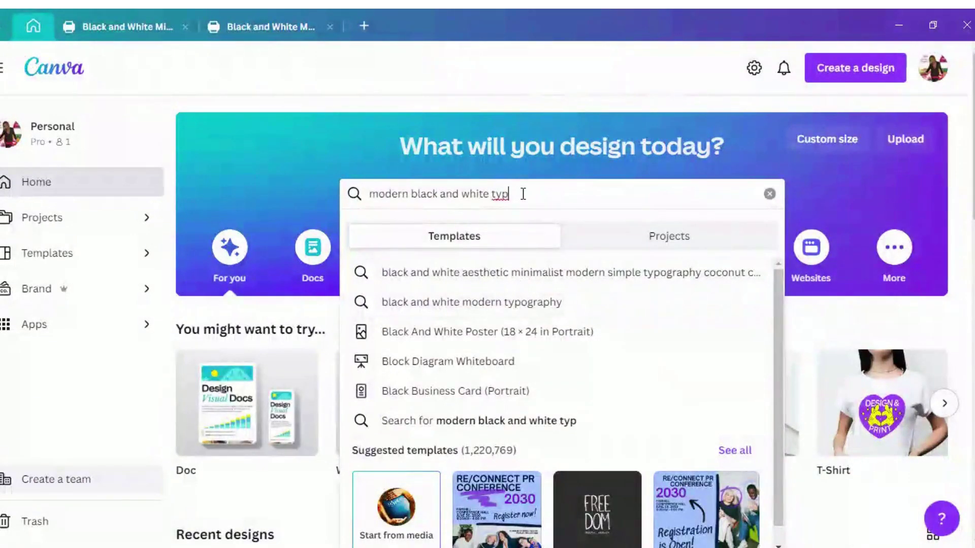
pyautogui.write('o')
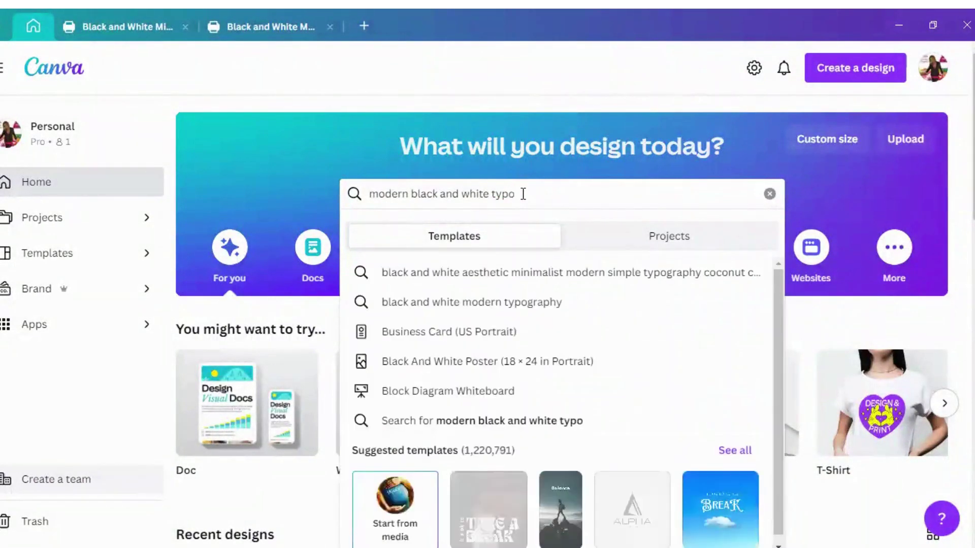
pyautogui.write('graphy ')
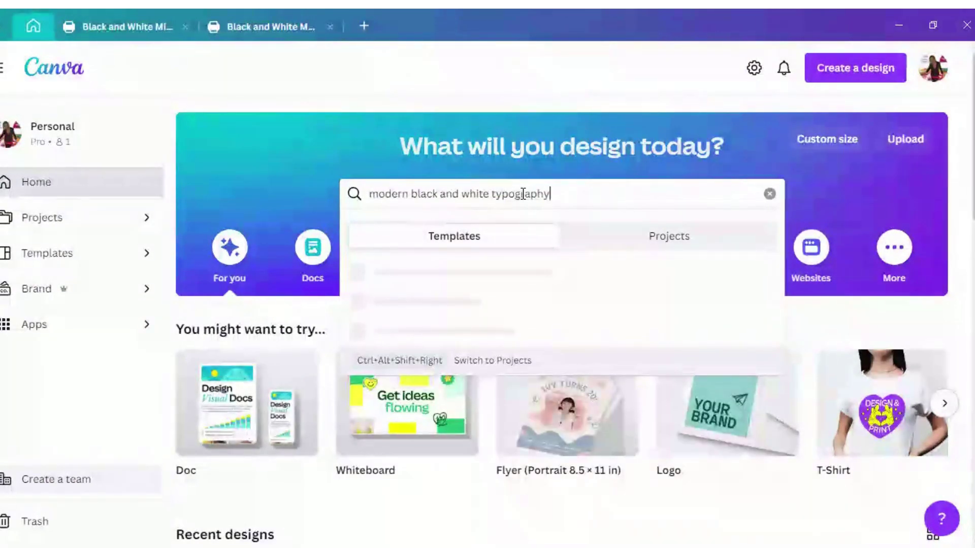
pyautogui.write('t')
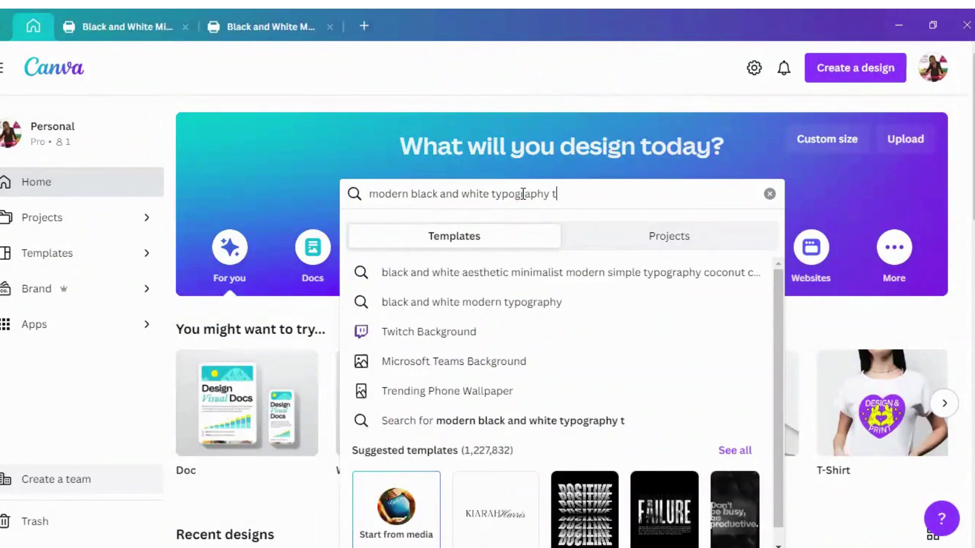
pyautogui.write('-')
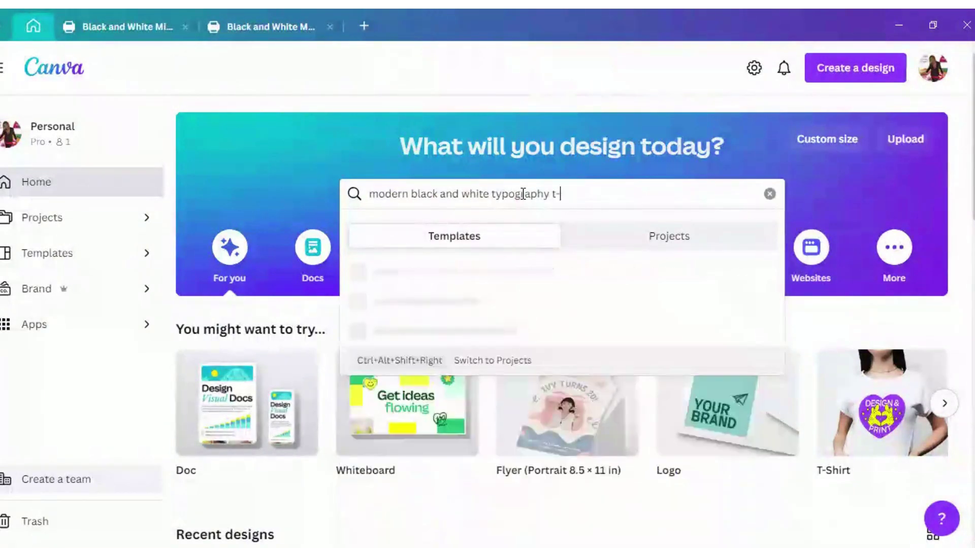
pyautogui.write('shirt')
pyautogui.press('Return')
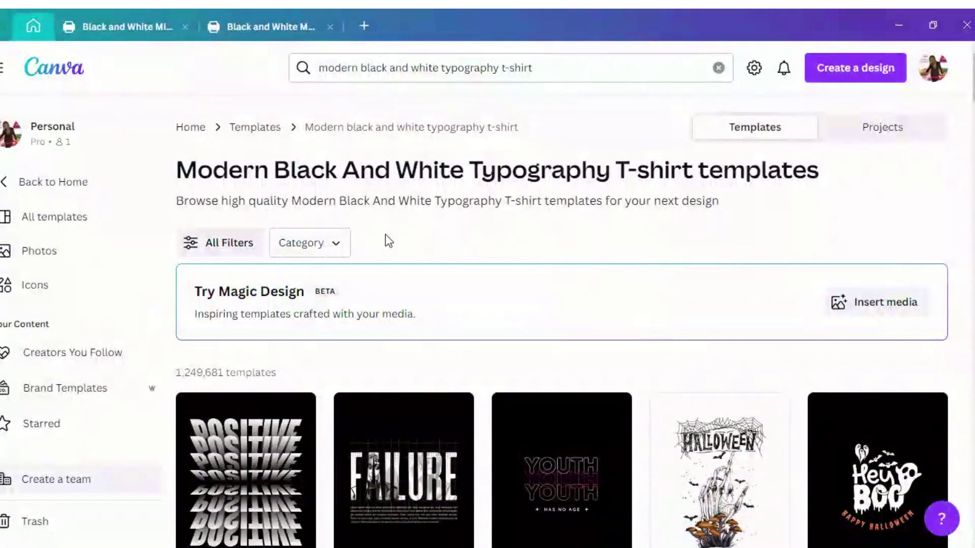
# Open the Black and White Modern Typography T-shirt template with the repeated POSITIVE lettering for customizing
pyautogui.scroll(-5, 335, 331)
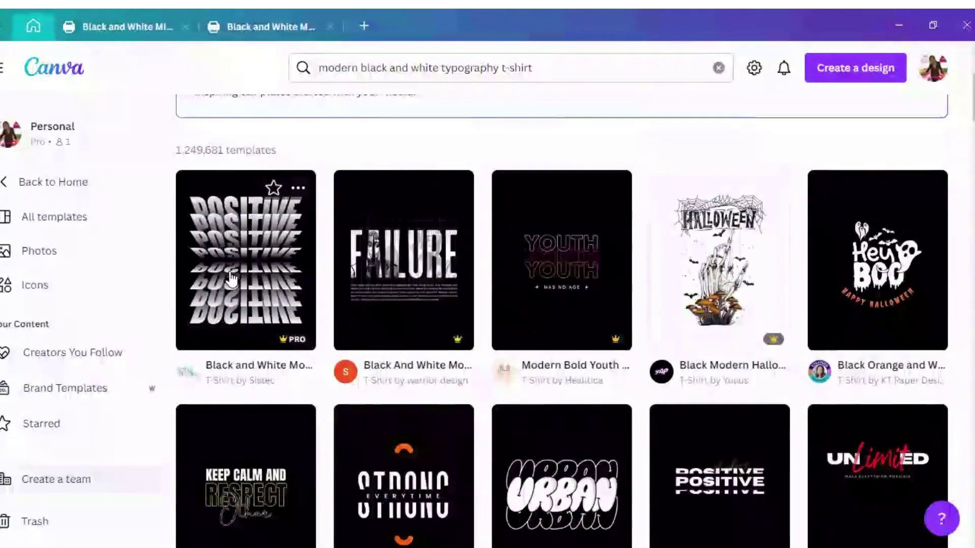
pyautogui.click(231, 276)
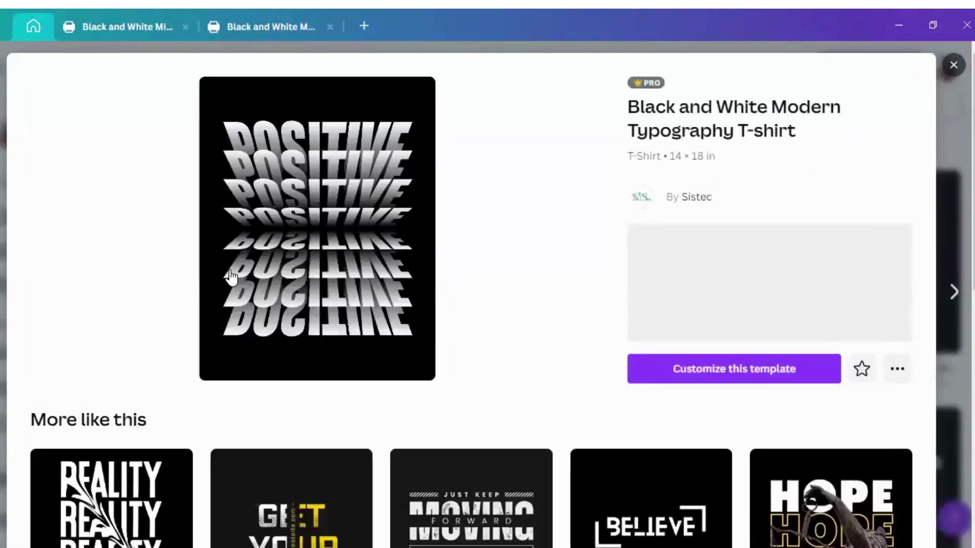
pyautogui.scroll(-4, 457, 264)
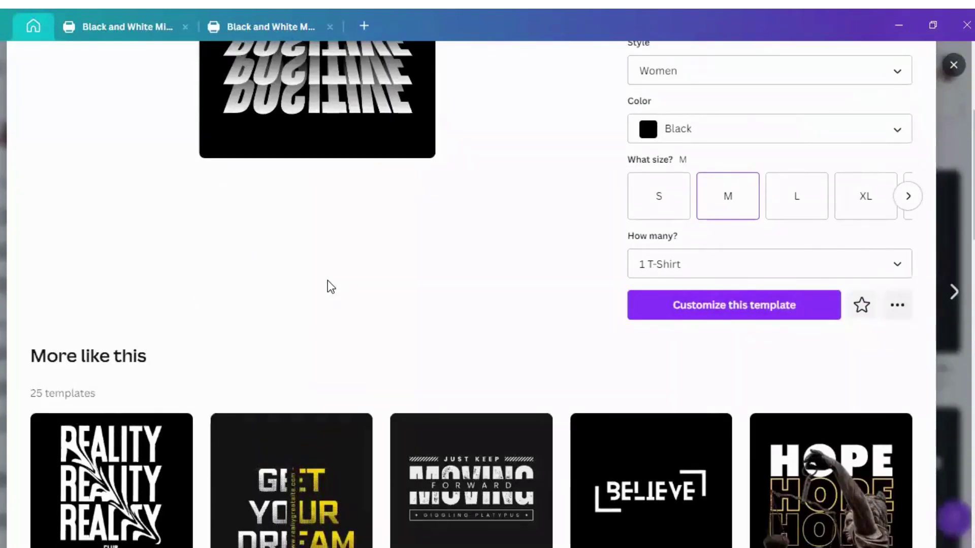
pyautogui.scroll(5, 330, 286)
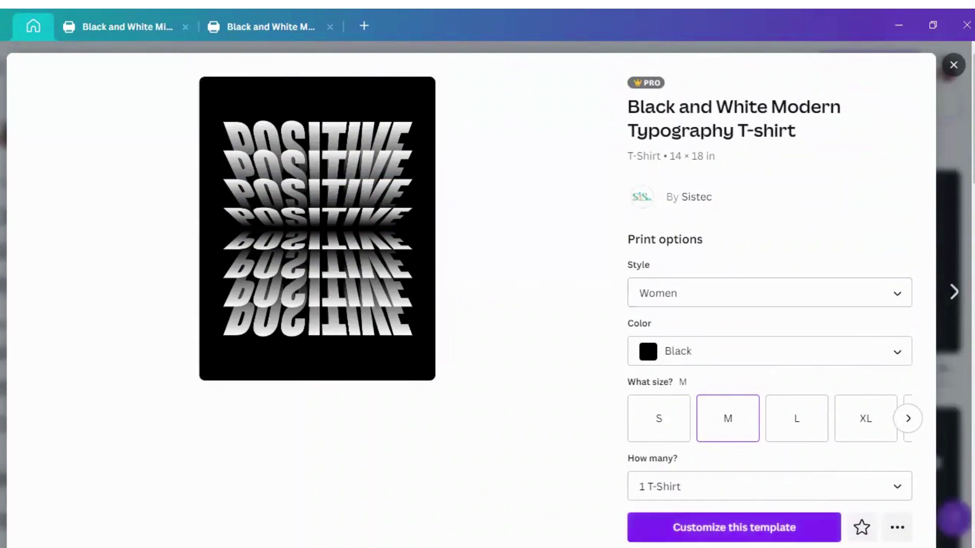
pyautogui.click(734, 528)
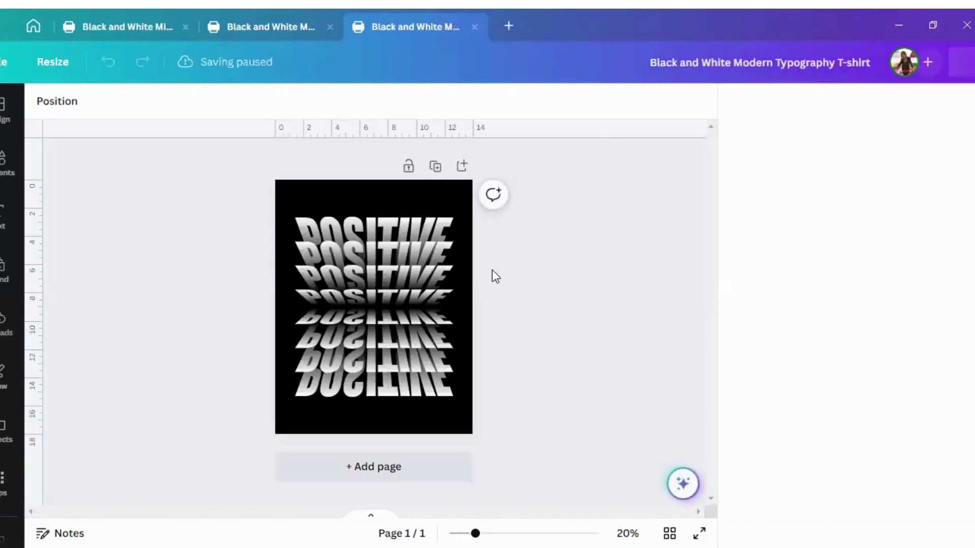
pyautogui.click(388, 313)
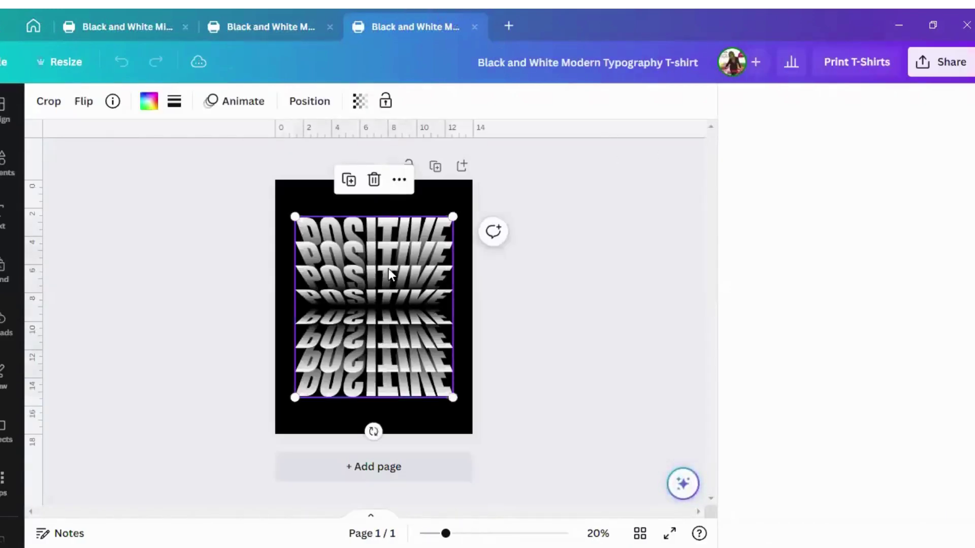
pyautogui.click(399, 183)
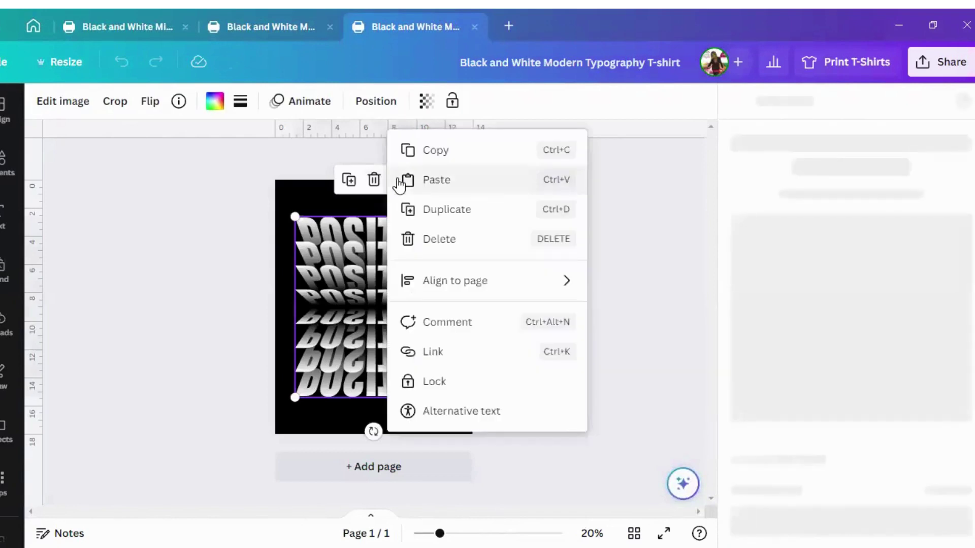
pyautogui.click(270, 388)
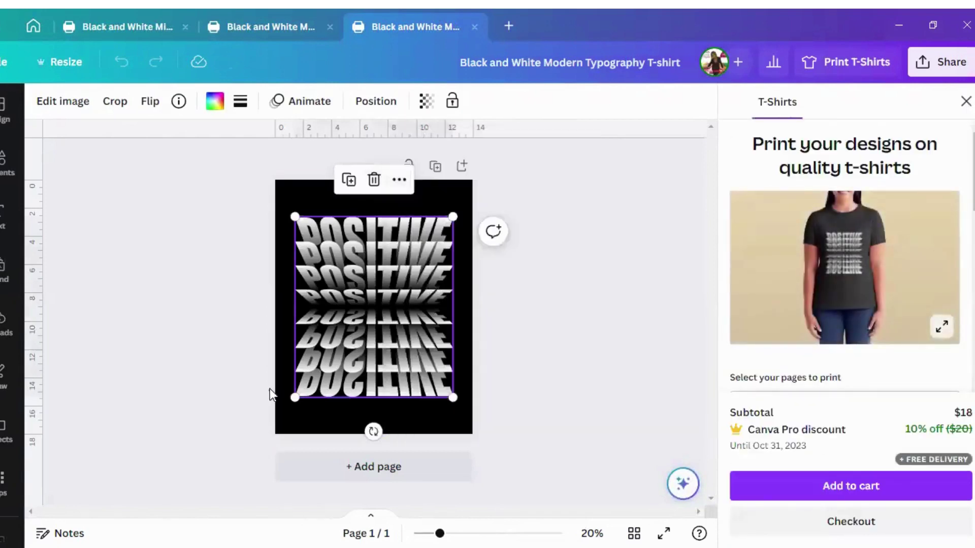
pyautogui.click(358, 346)
pyautogui.doubleClick(357, 240)
pyautogui.click(360, 230)
pyautogui.click(422, 419)
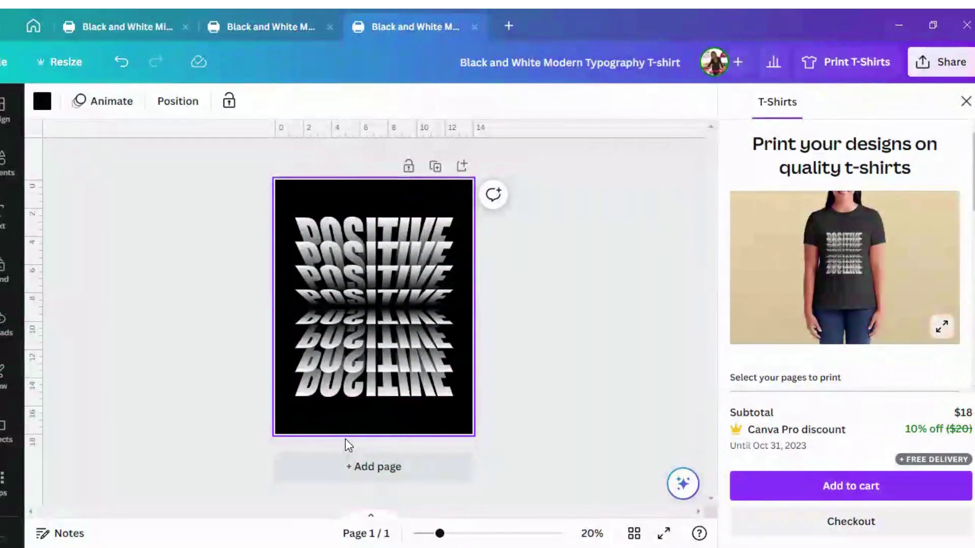
# Open the image effects for the POSITIVE artwork and give it the Cherry Duotone effect
pyautogui.click(401, 289)
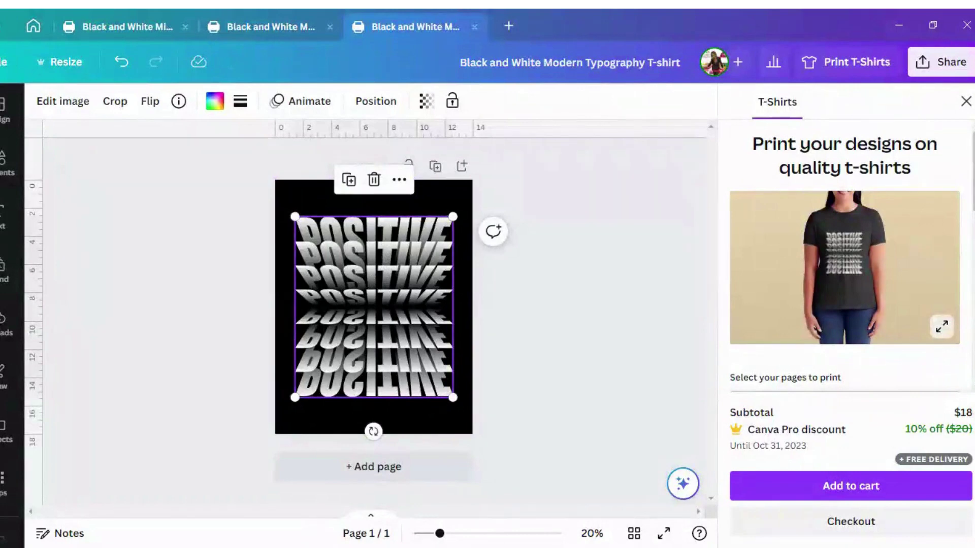
pyautogui.click(68, 104)
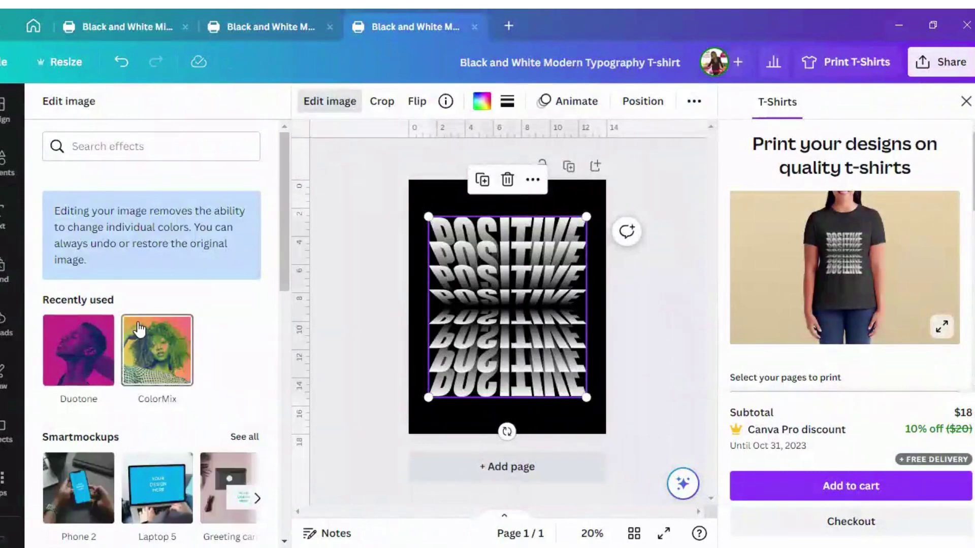
pyautogui.scroll(-7, 138, 330)
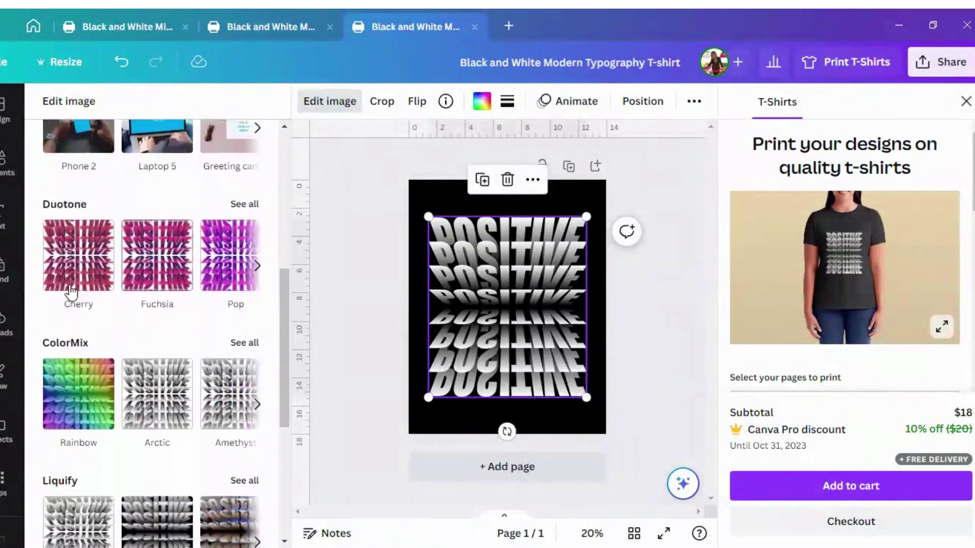
pyautogui.scroll(-1, 102, 355)
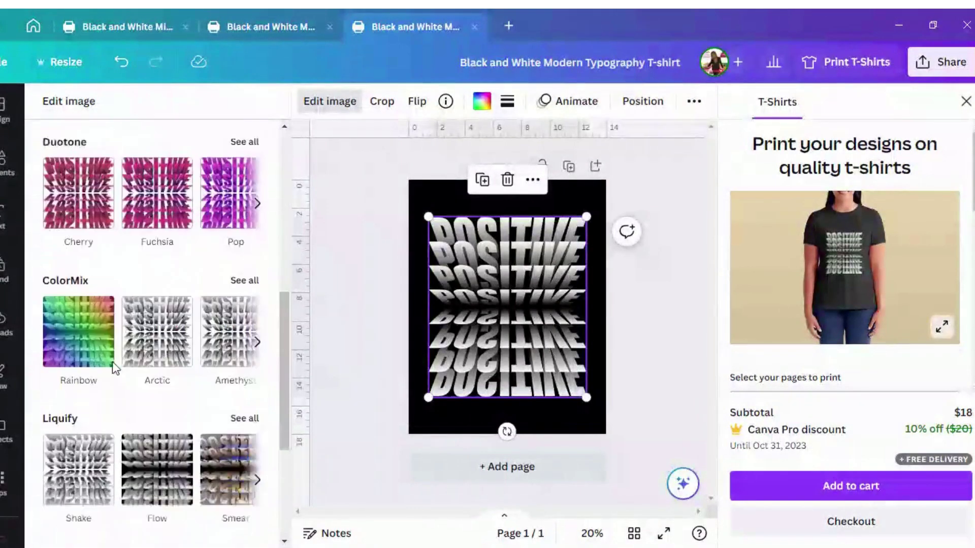
pyautogui.scroll(-4, 111, 362)
pyautogui.scroll(5, 123, 294)
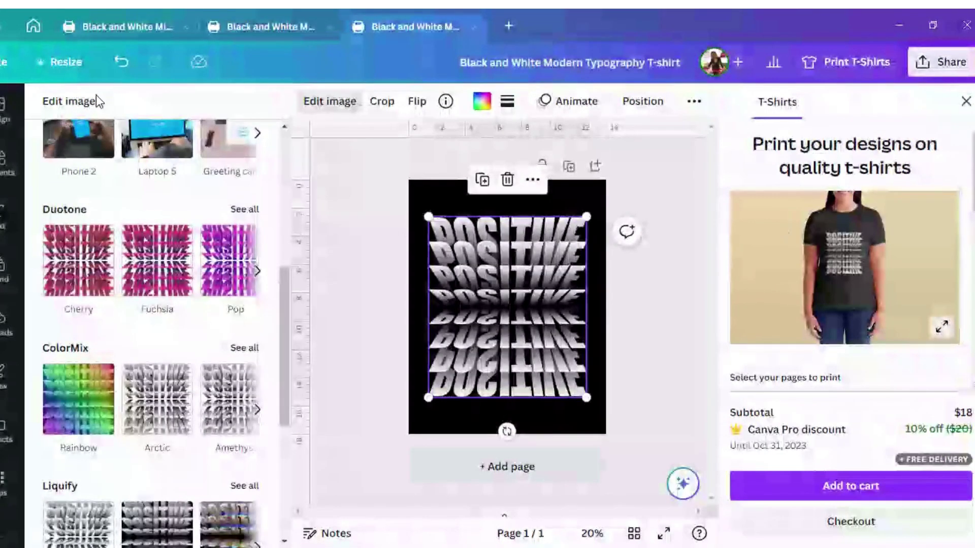
pyautogui.scroll(5, 162, 220)
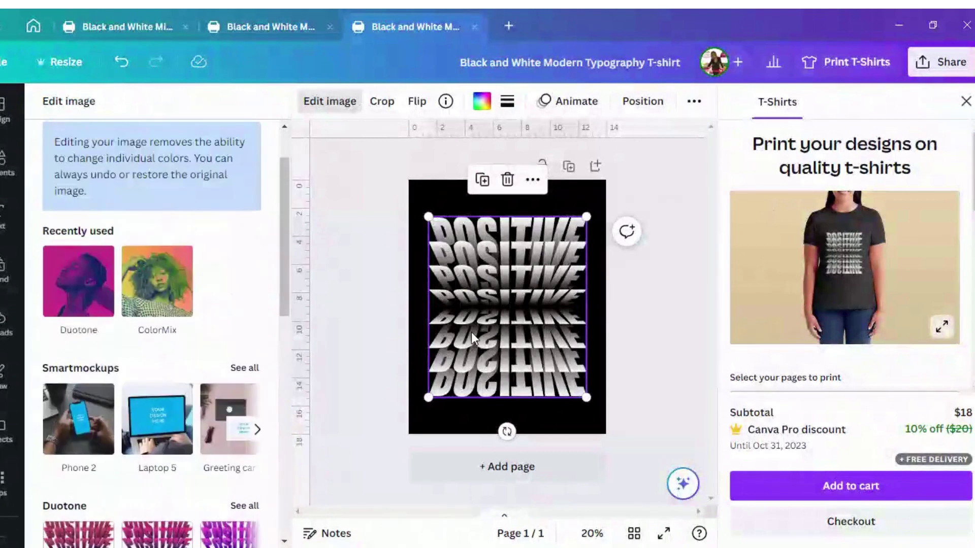
pyautogui.scroll(-4, 168, 321)
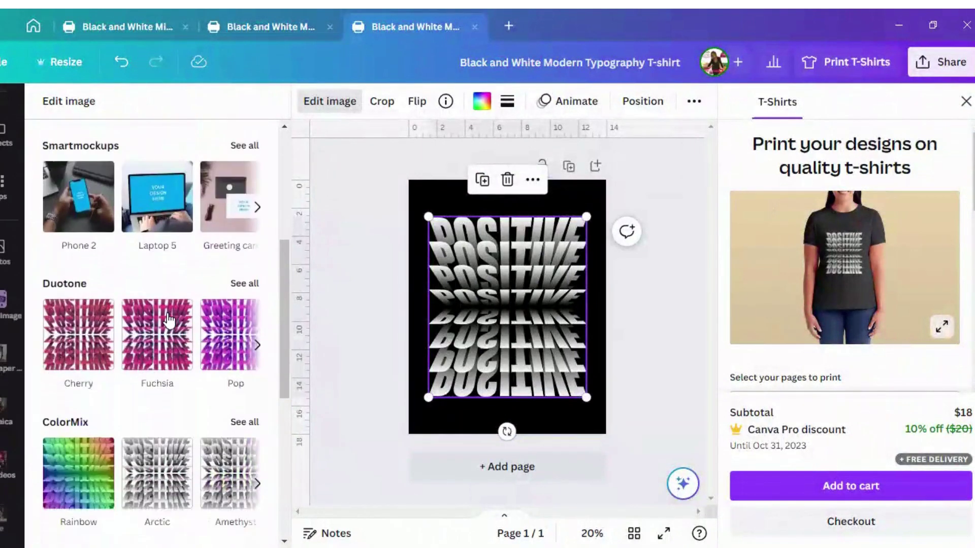
pyautogui.click(78, 339)
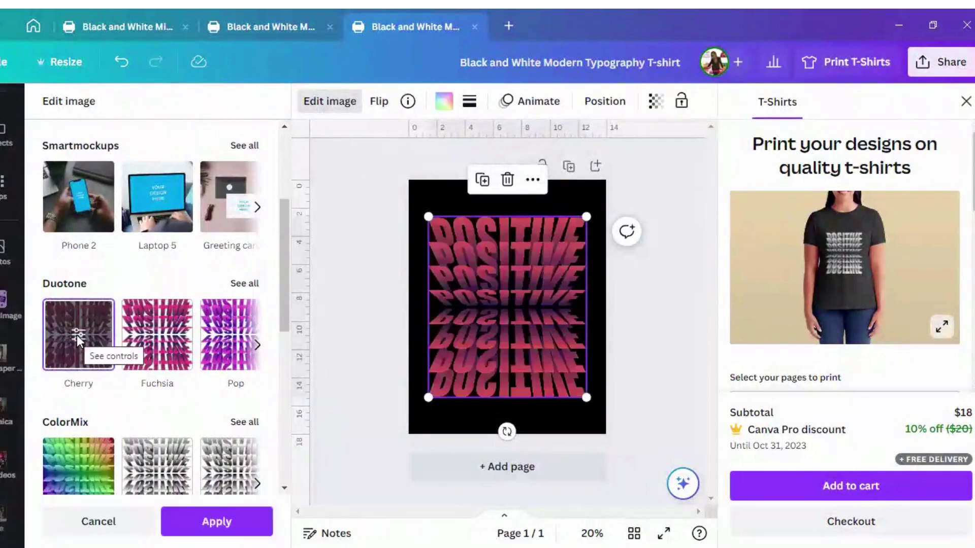
# Browse all Duotone effects and try Sepia, Mint Choc, Myrtle and Lavender on the POSITIVE artwork
pyautogui.click(239, 283)
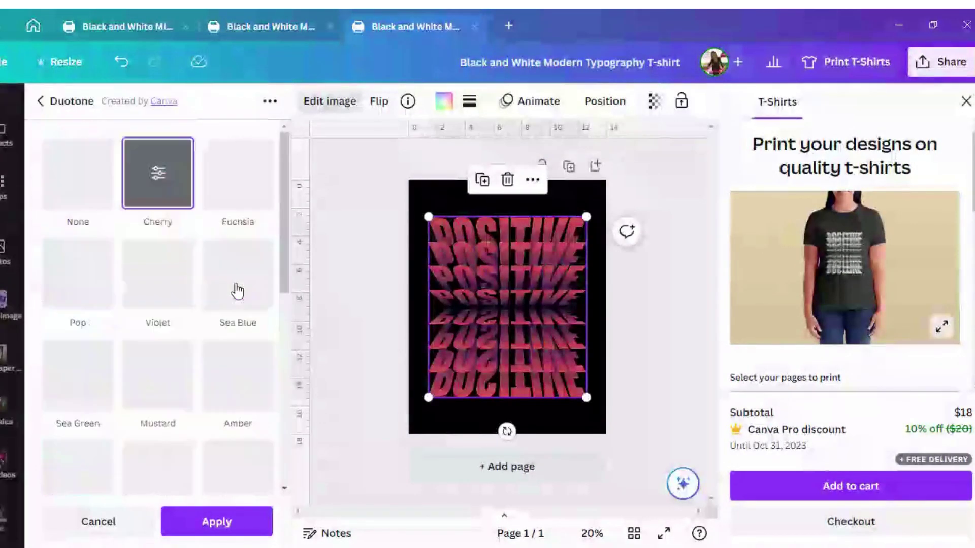
pyautogui.scroll(-5, 223, 264)
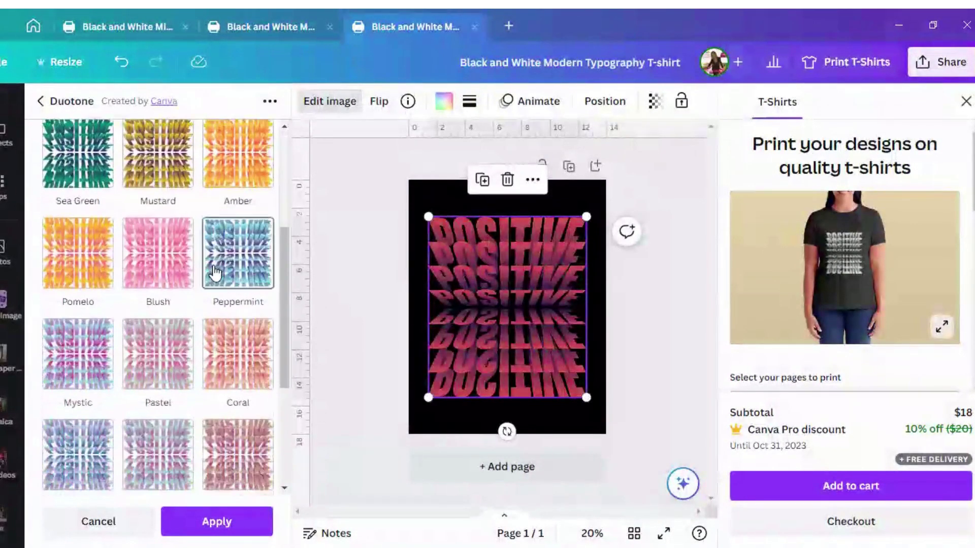
pyautogui.scroll(-4, 215, 273)
pyautogui.scroll(2, 216, 272)
pyautogui.scroll(-2, 215, 273)
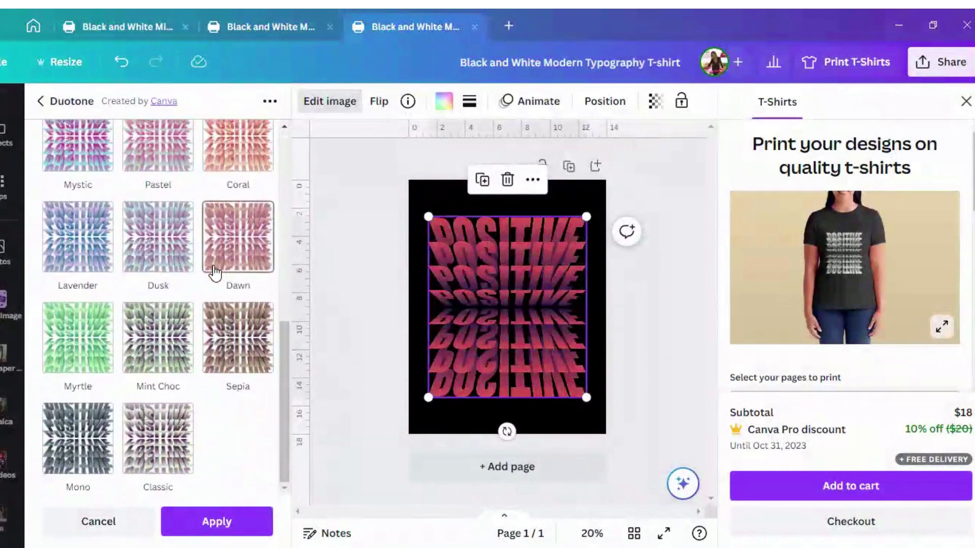
pyautogui.click(238, 319)
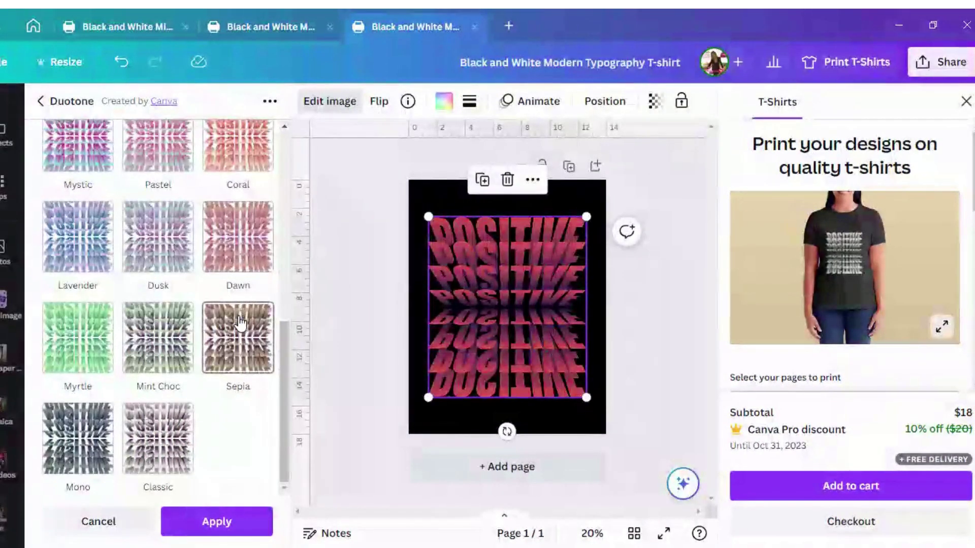
pyautogui.click(163, 340)
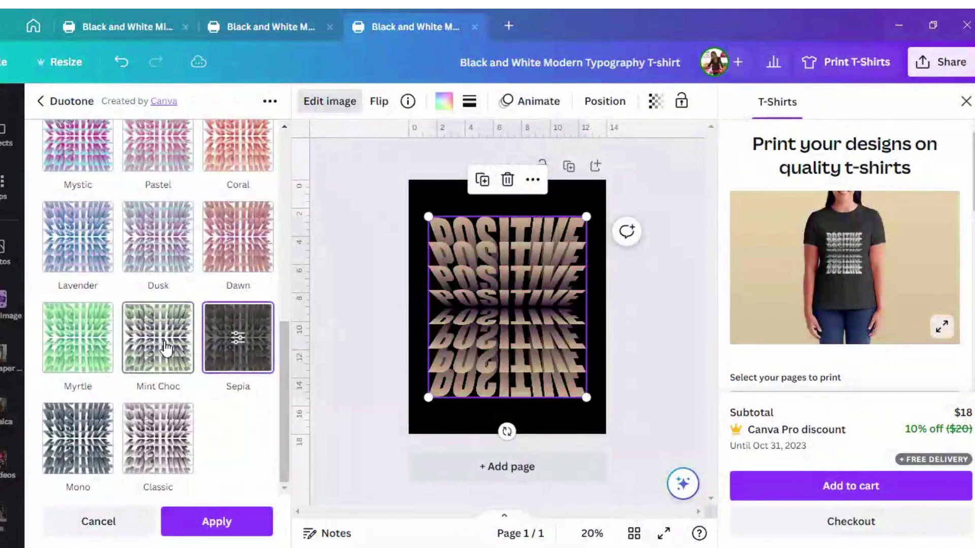
pyautogui.click(54, 353)
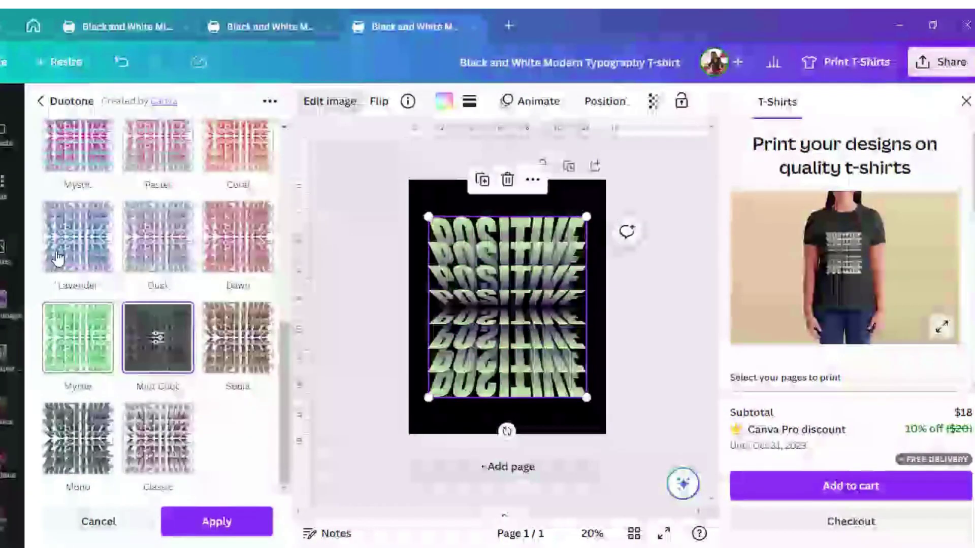
pyautogui.click(71, 250)
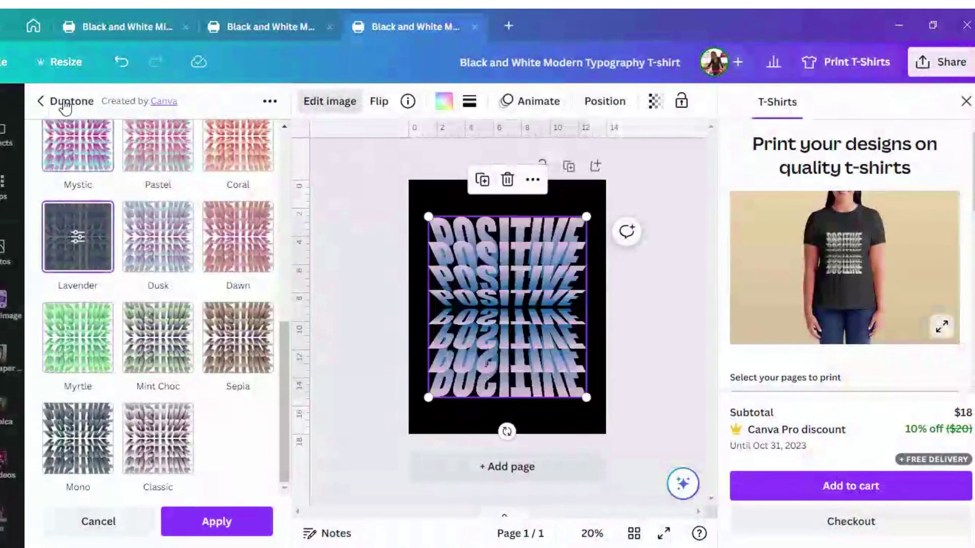
# Try the Rainbow, Marmalade and Amethyst ColorMix effects on the POSITIVE artwork
pyautogui.click(41, 101)
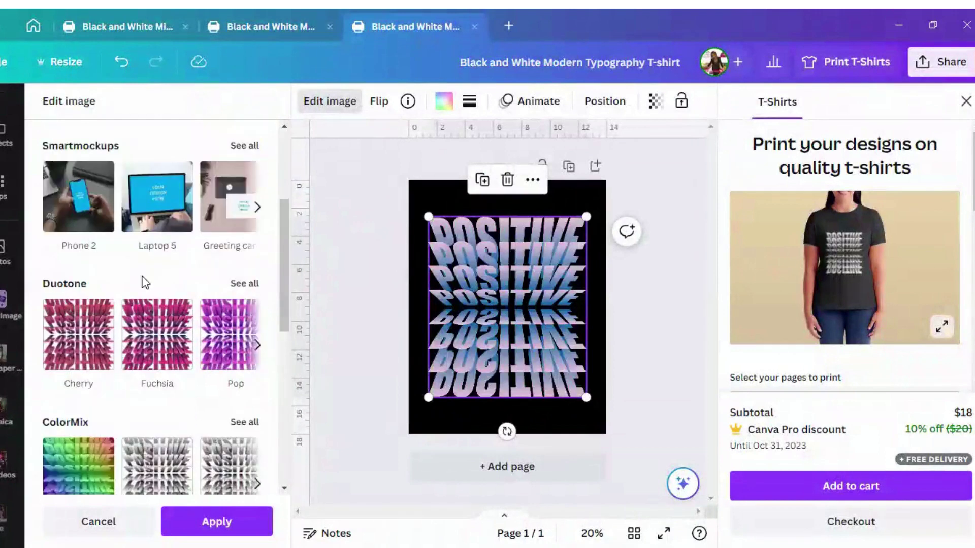
pyautogui.scroll(-3, 56, 305)
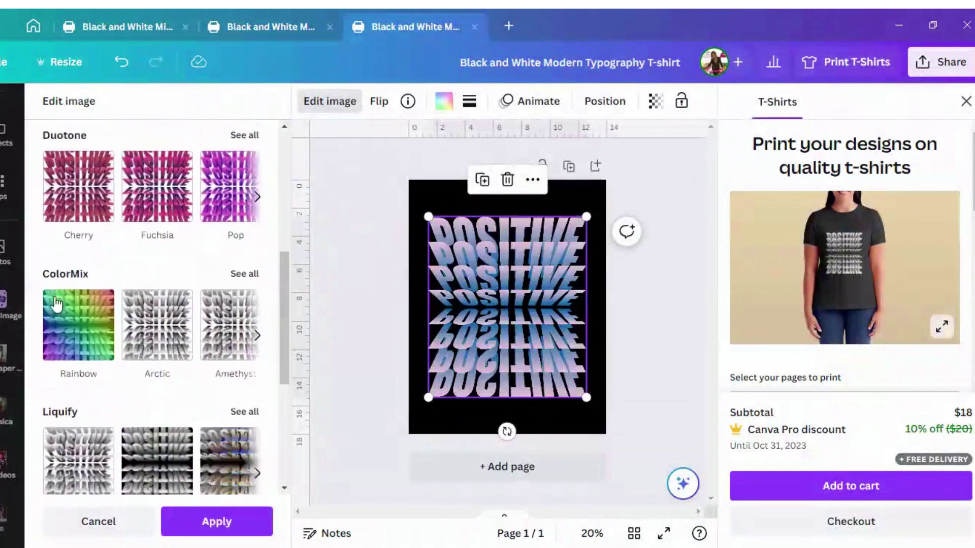
pyautogui.click(244, 273)
pyautogui.click(181, 179)
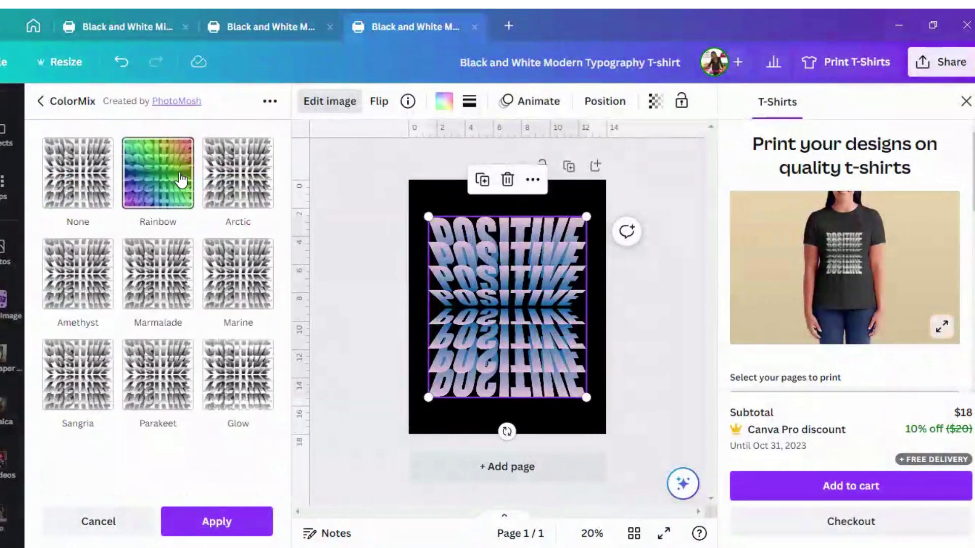
pyautogui.click(144, 277)
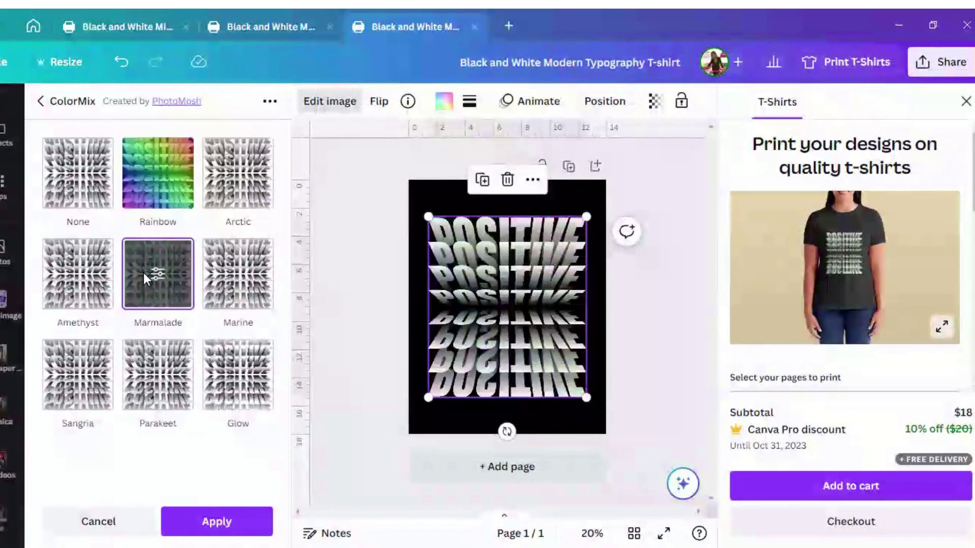
pyautogui.click(62, 288)
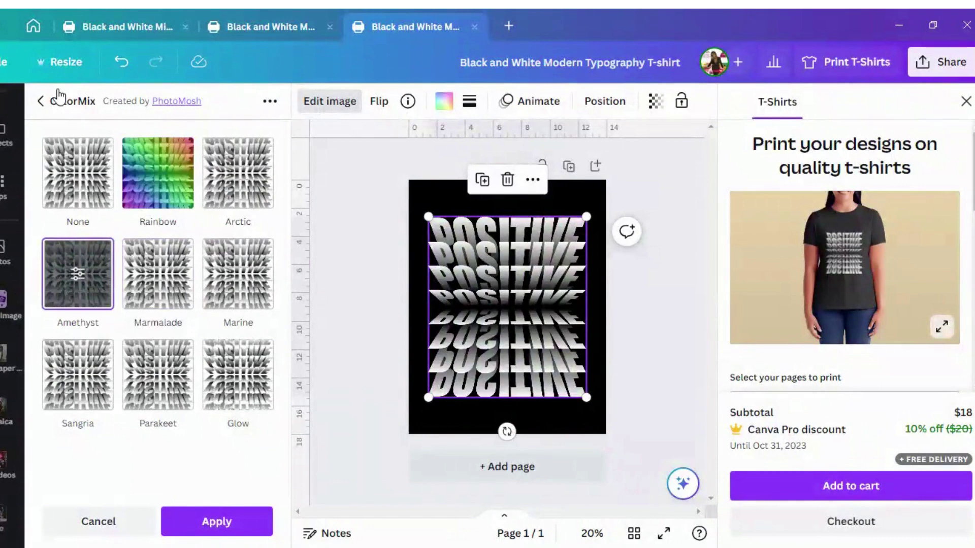
# Try the Smudge, Melt and Smear Liquify effects on the POSITIVE artwork and discard the image effects
pyautogui.click(41, 102)
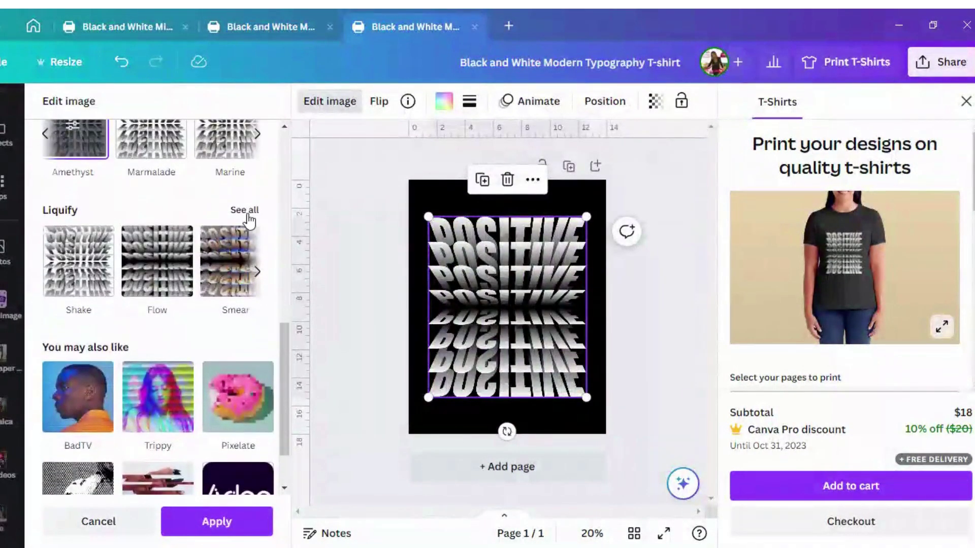
pyautogui.click(246, 211)
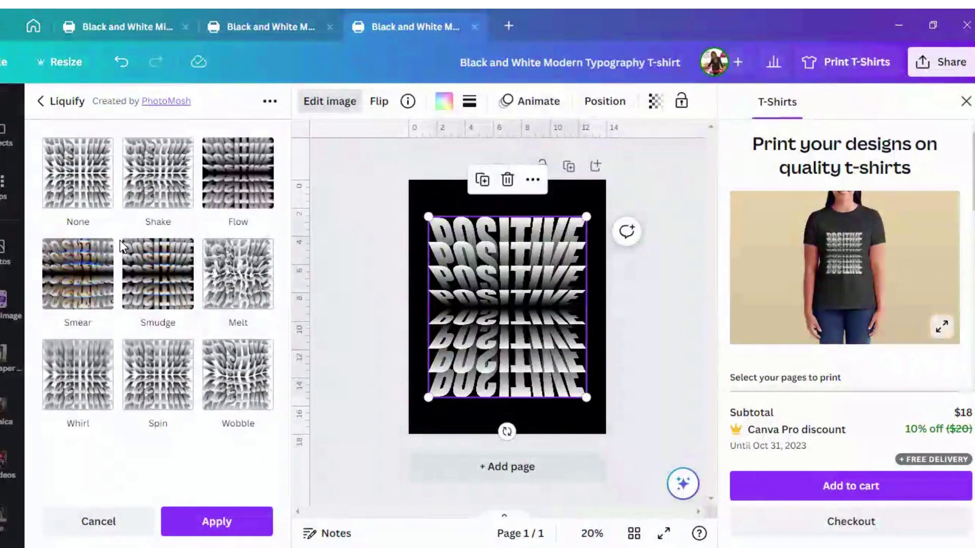
pyautogui.click(157, 264)
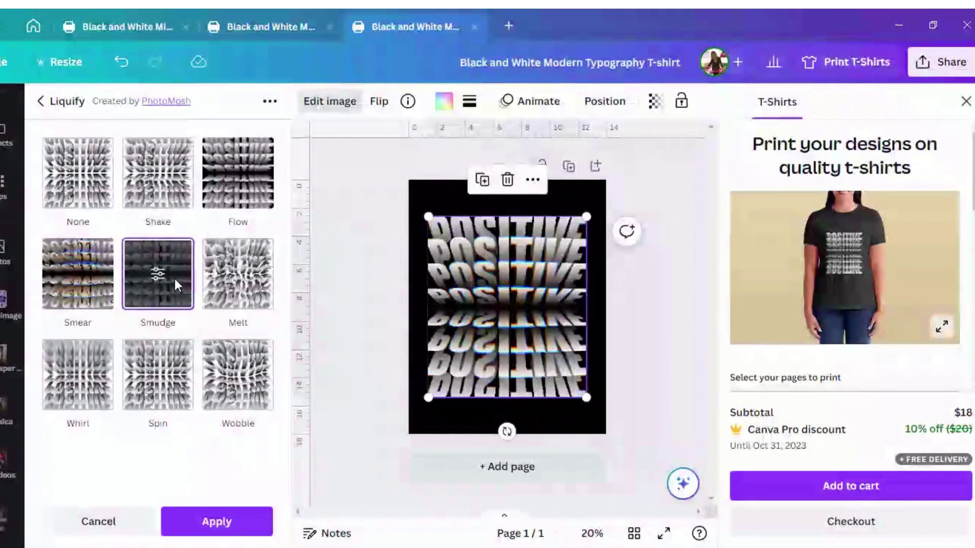
pyautogui.click(237, 287)
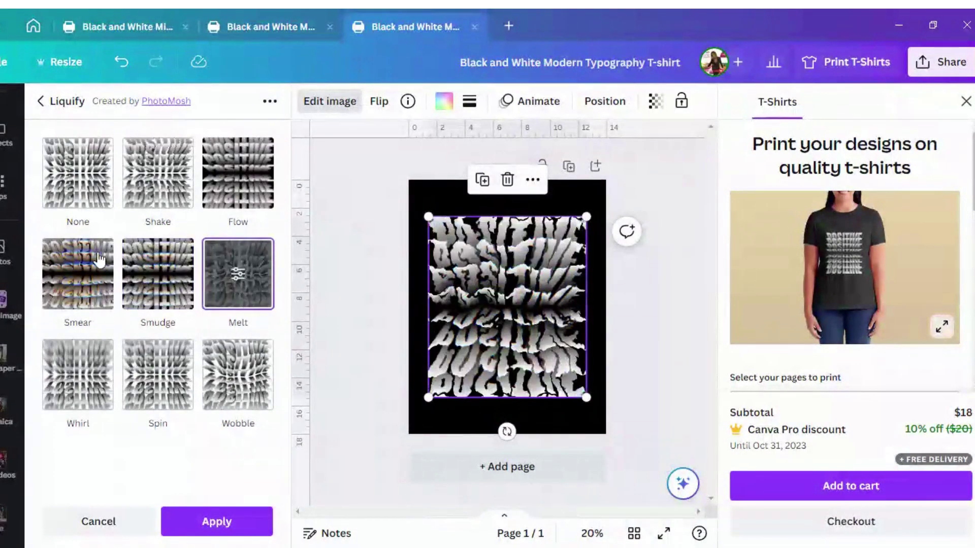
pyautogui.click(71, 278)
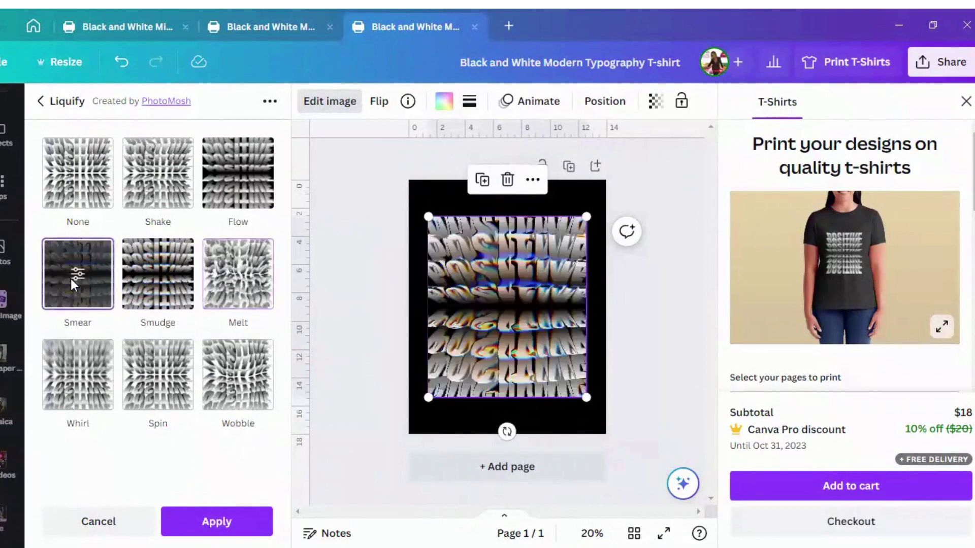
pyautogui.click(150, 279)
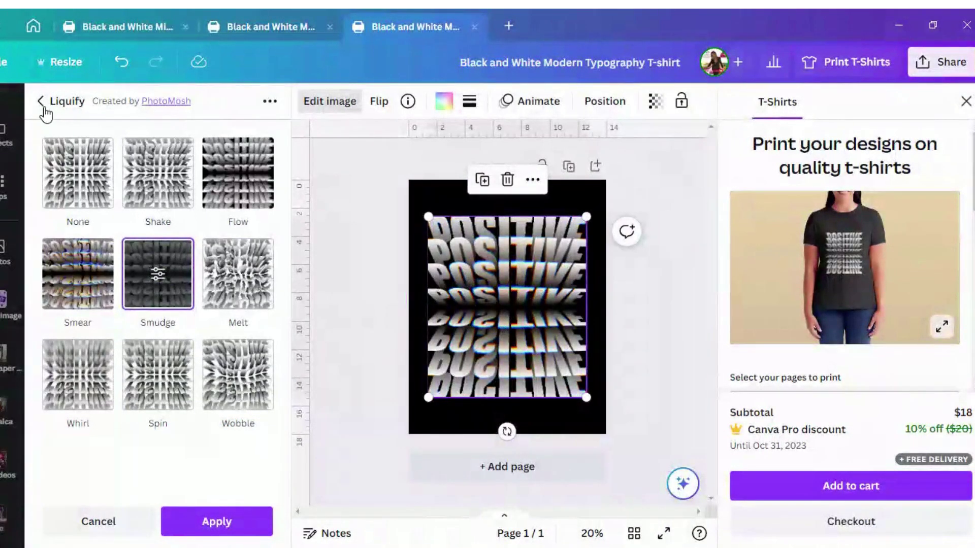
pyautogui.click(98, 521)
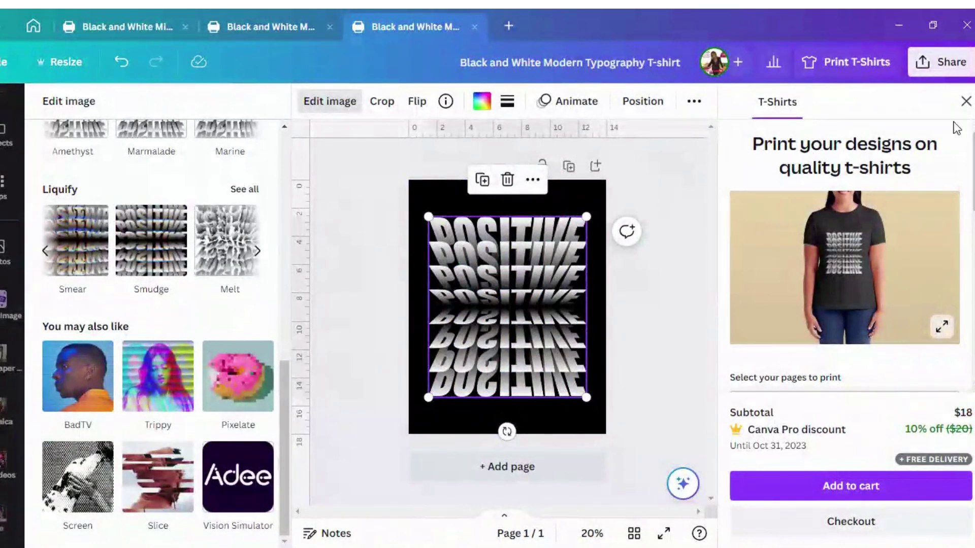
# Dismiss the T-shirt printing offer and deselect the POSITIVE artwork
pyautogui.click(966, 101)
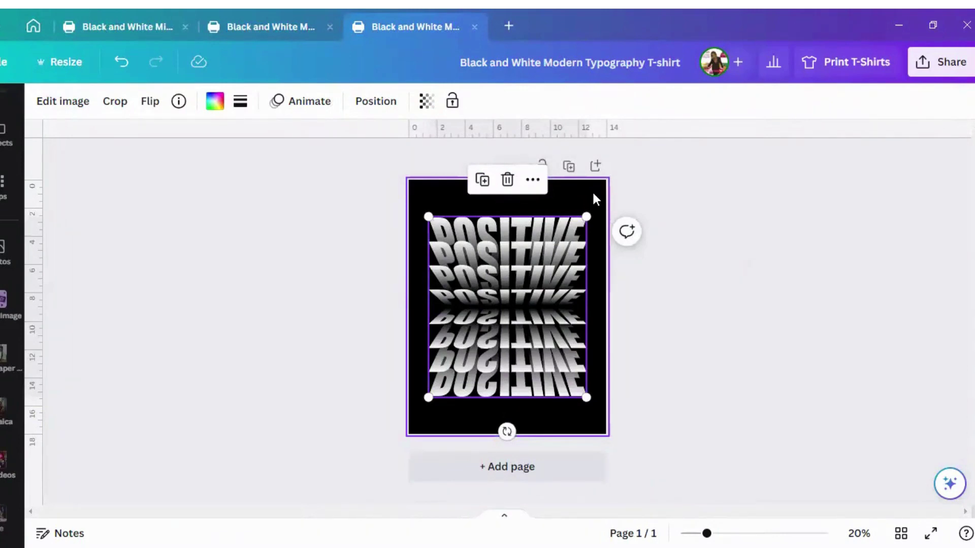
pyautogui.click(690, 196)
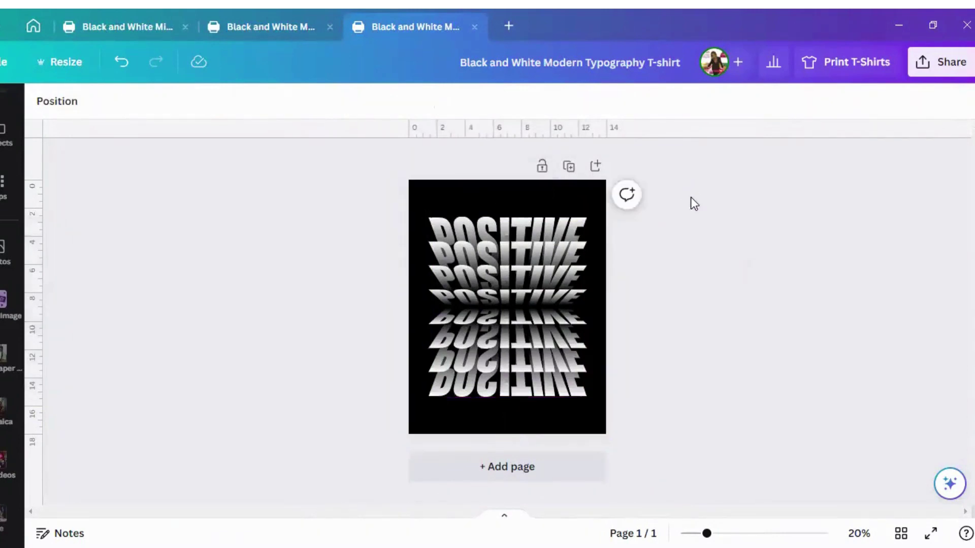
pyautogui.click(537, 389)
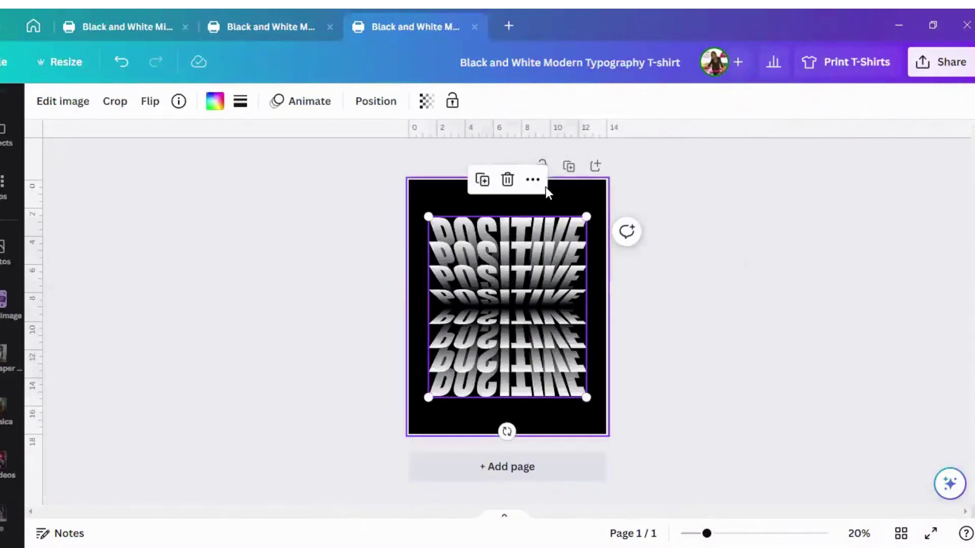
pyautogui.click(532, 179)
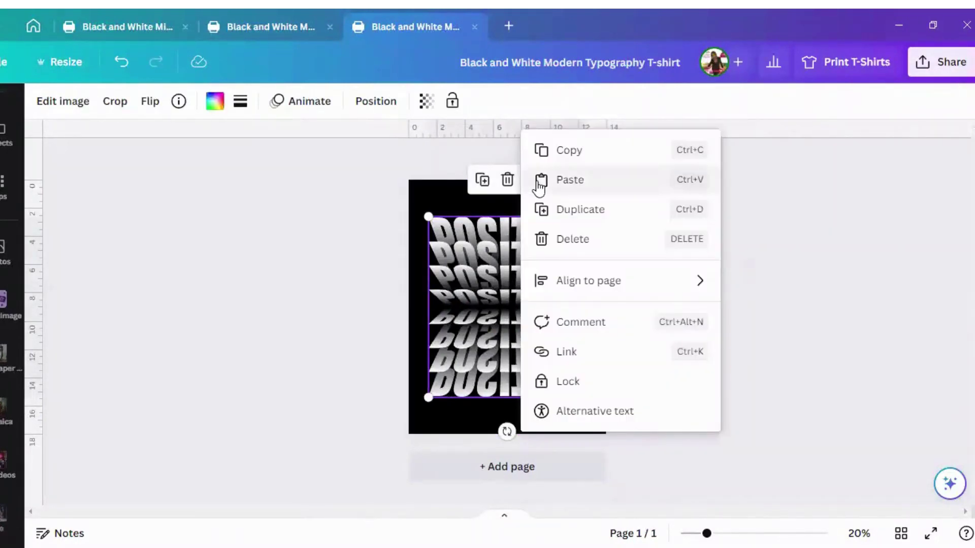
pyautogui.click(858, 223)
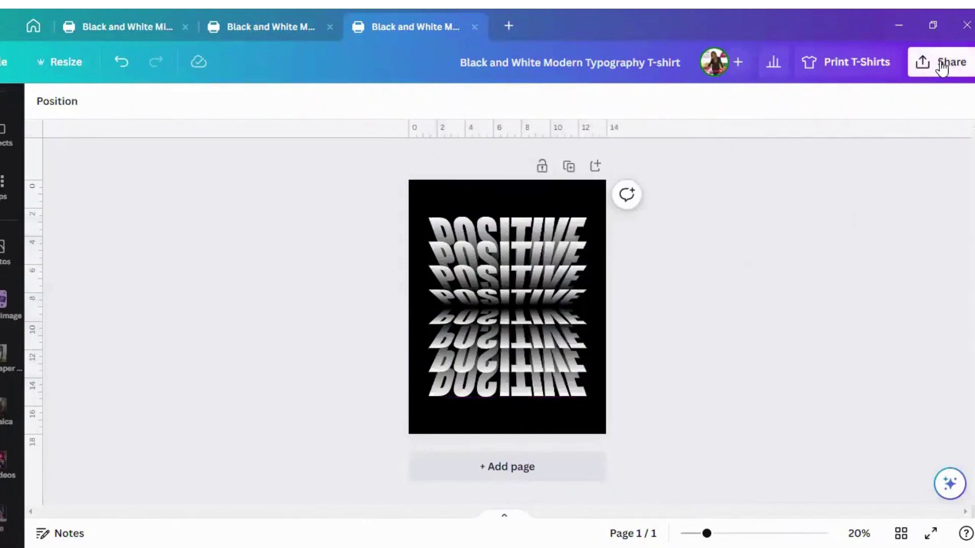
# Download the T-shirt design as an SVG file with a transparent background
pyautogui.click(939, 64)
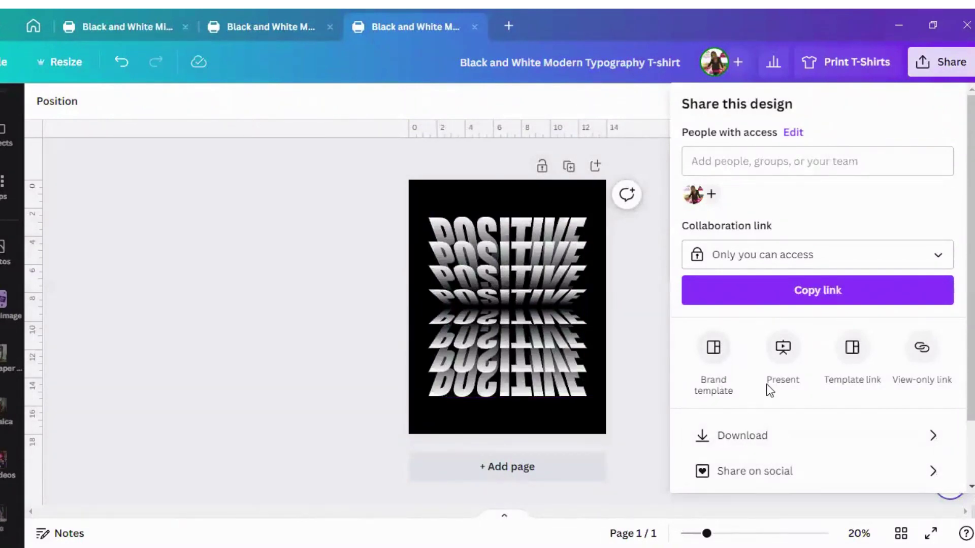
pyautogui.click(753, 437)
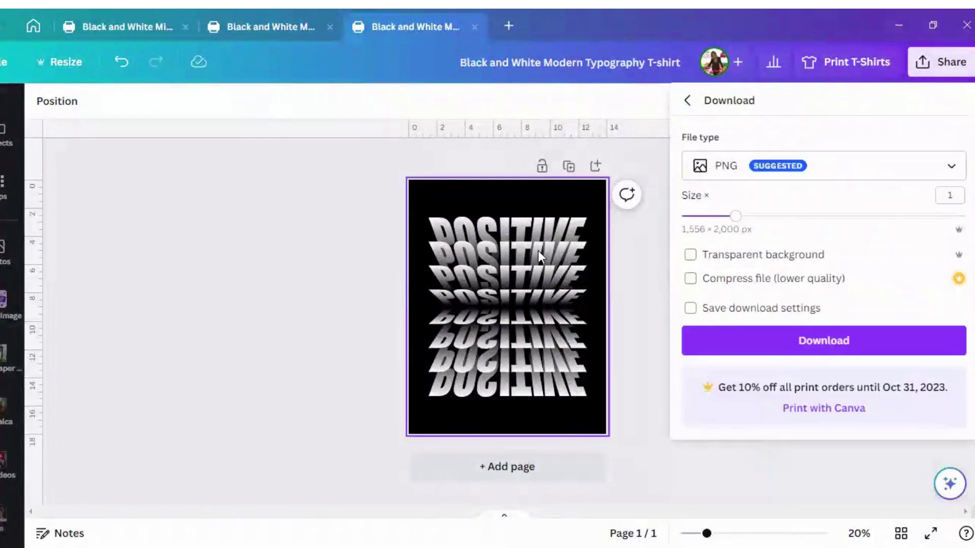
pyautogui.click(846, 169)
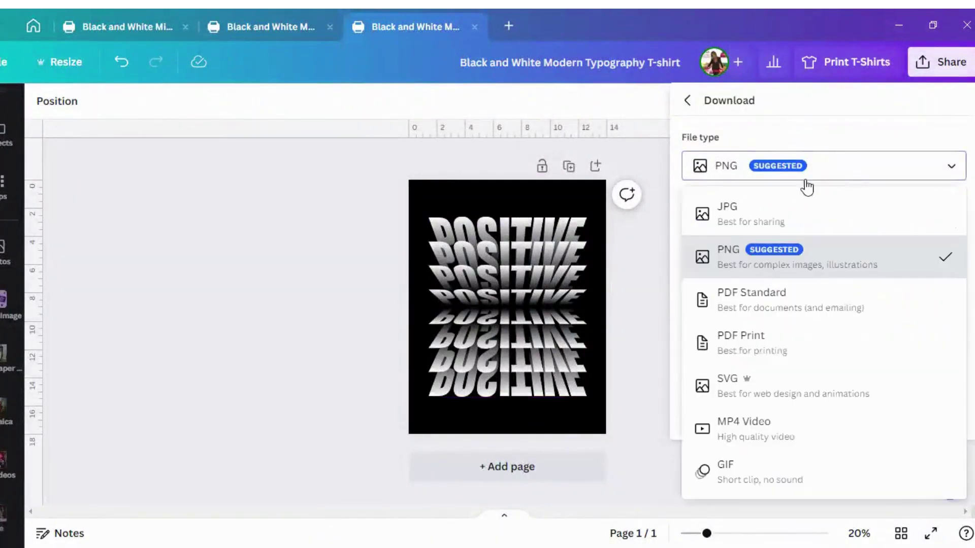
pyautogui.click(757, 386)
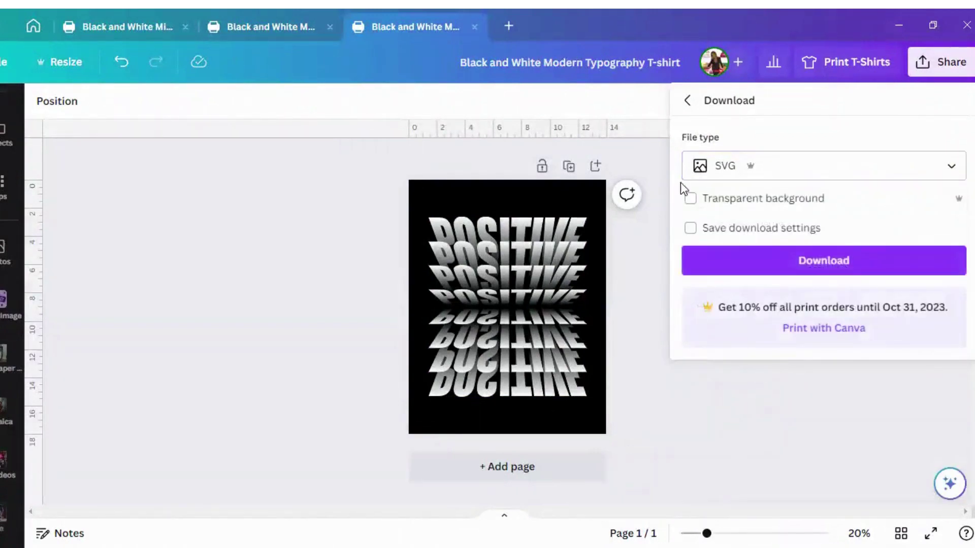
pyautogui.click(690, 198)
pyautogui.click(821, 261)
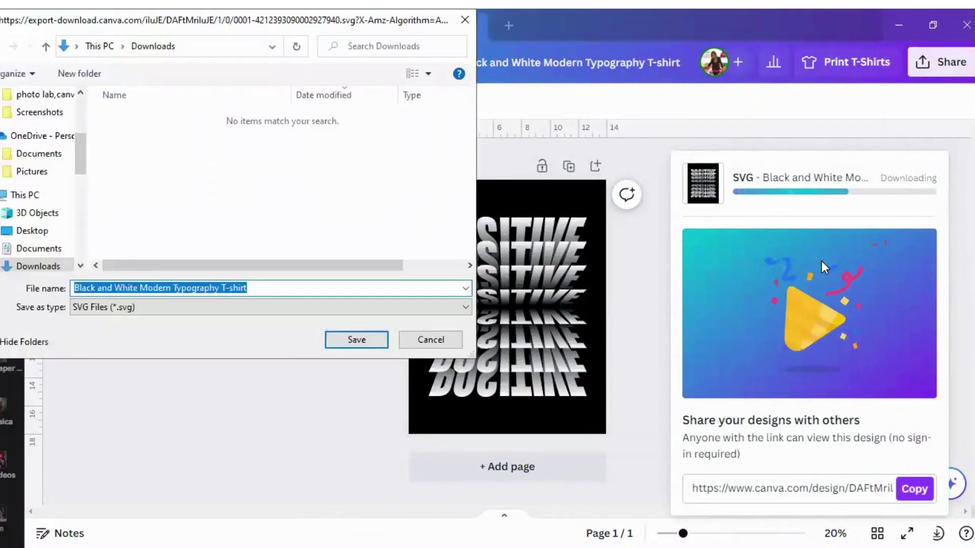
# Choose the canva folder inside Pictures > youtube as the save location for the SVG file
pyautogui.moveTo(77, 170); pyautogui.dragTo(72, 123)
pyautogui.click(61, 177)
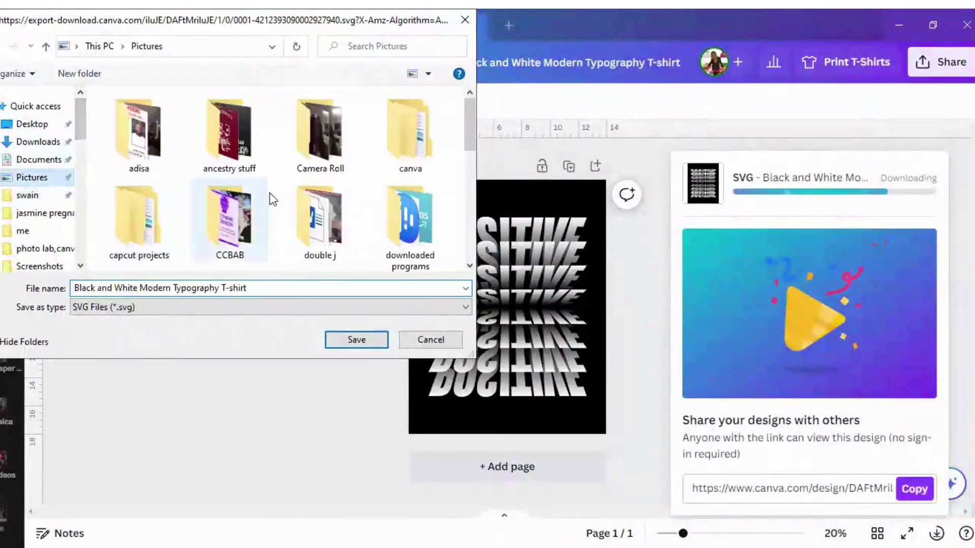
pyautogui.scroll(-8, 354, 219)
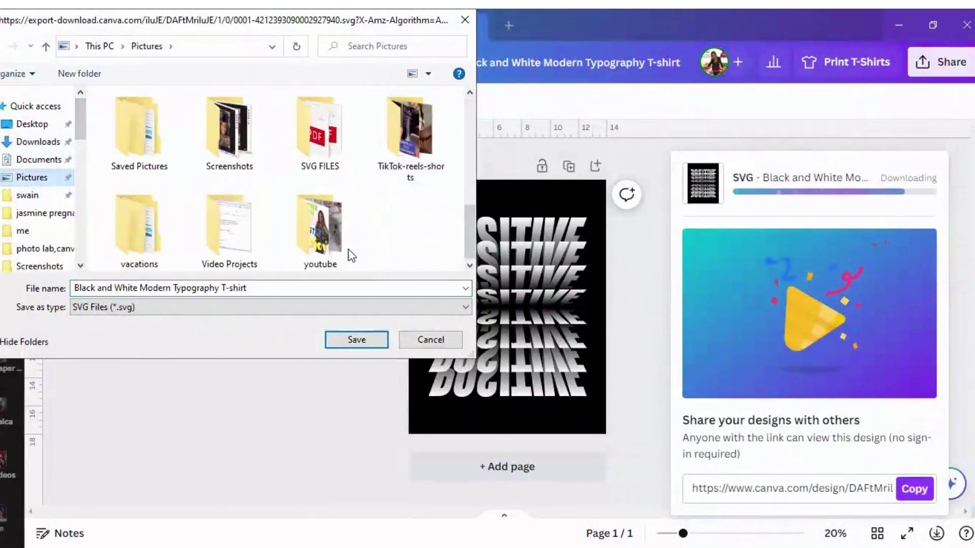
pyautogui.click(325, 230)
pyautogui.doubleClick(326, 231)
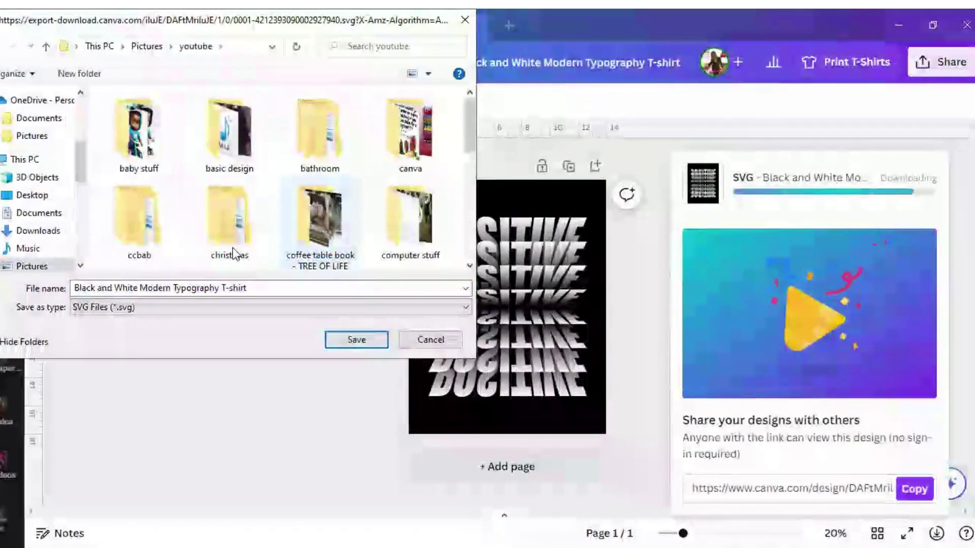
pyautogui.click(400, 129)
pyautogui.doubleClick(400, 129)
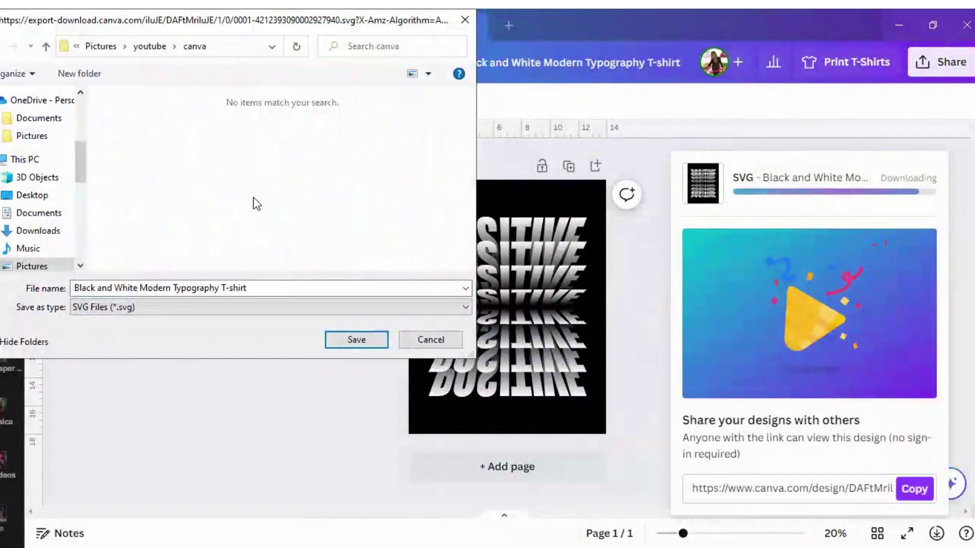
# Name the SVG file "YT CLASS typography" and save it in the canva folder
pyautogui.click(268, 288)
pyautogui.hotkey('ctrl', 'a')
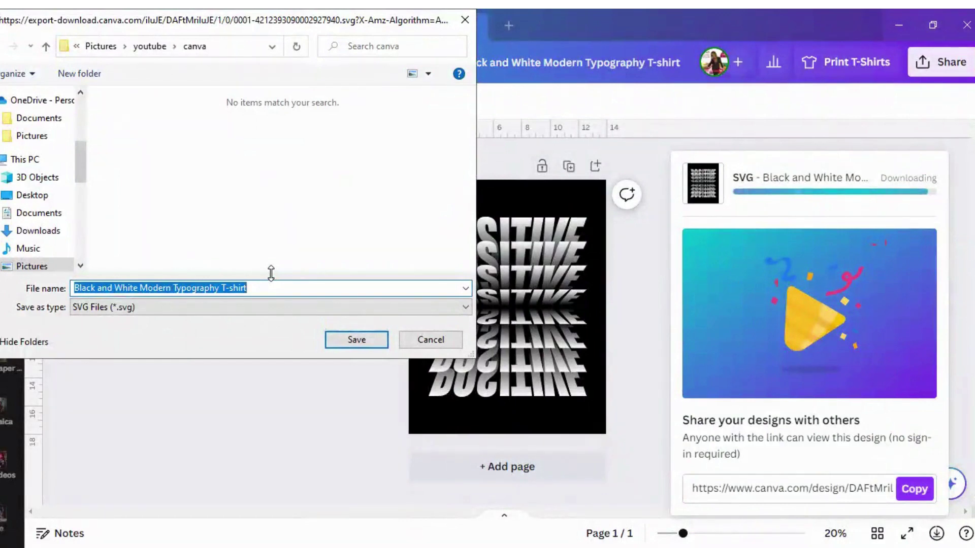
pyautogui.write('YT C')
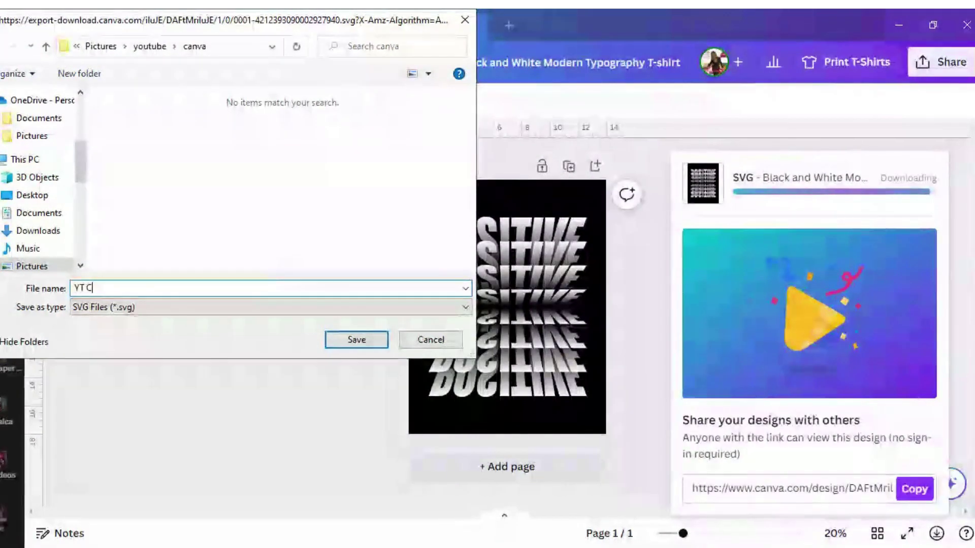
pyautogui.write('LASS ')
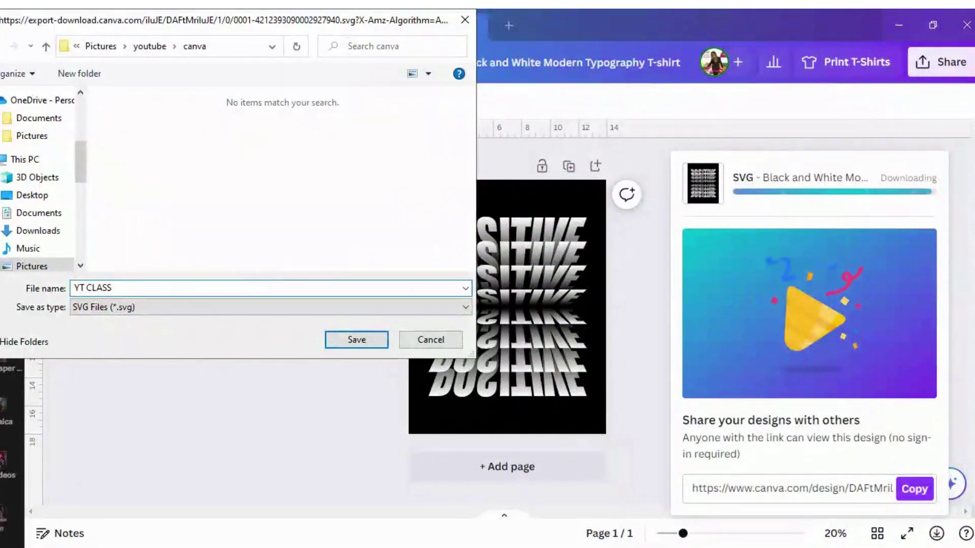
pyautogui.write('typogra')
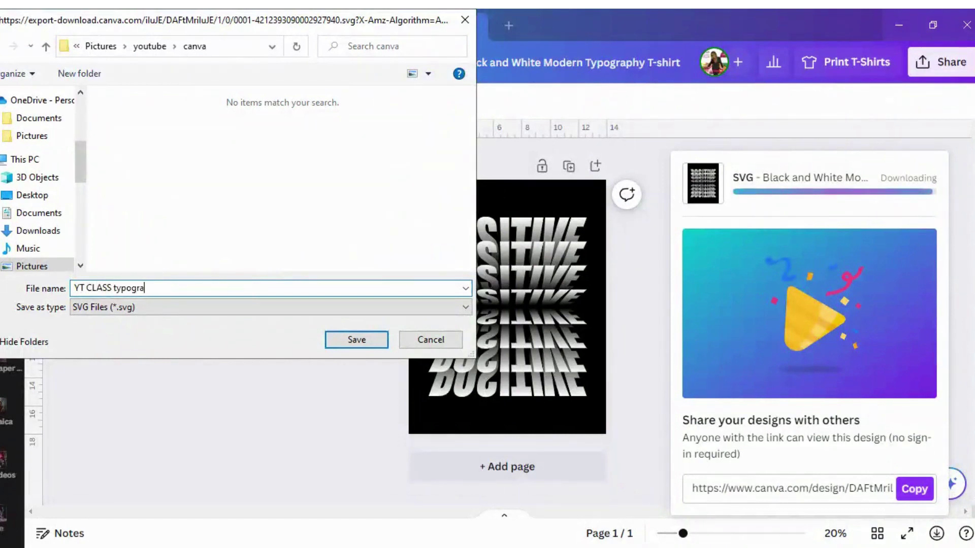
pyautogui.write('phy')
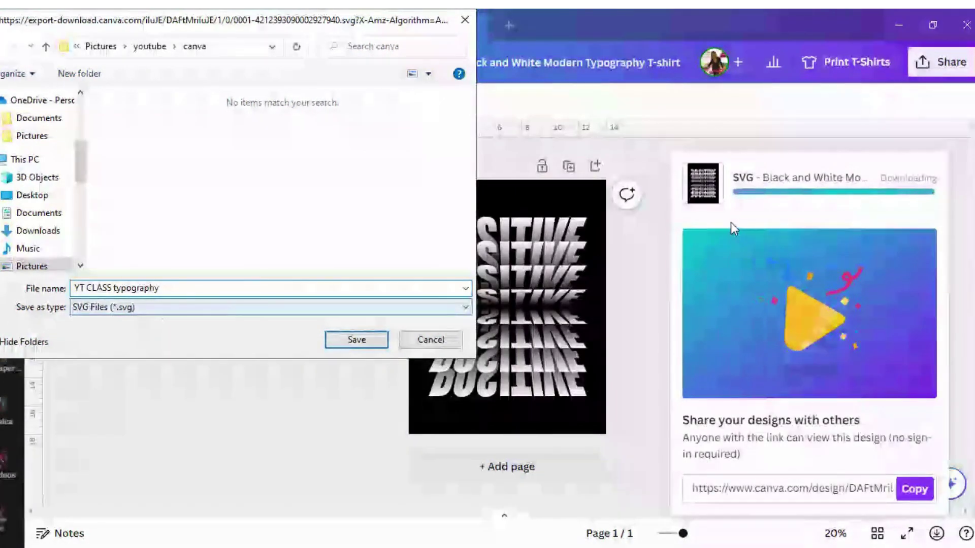
pyautogui.click(361, 342)
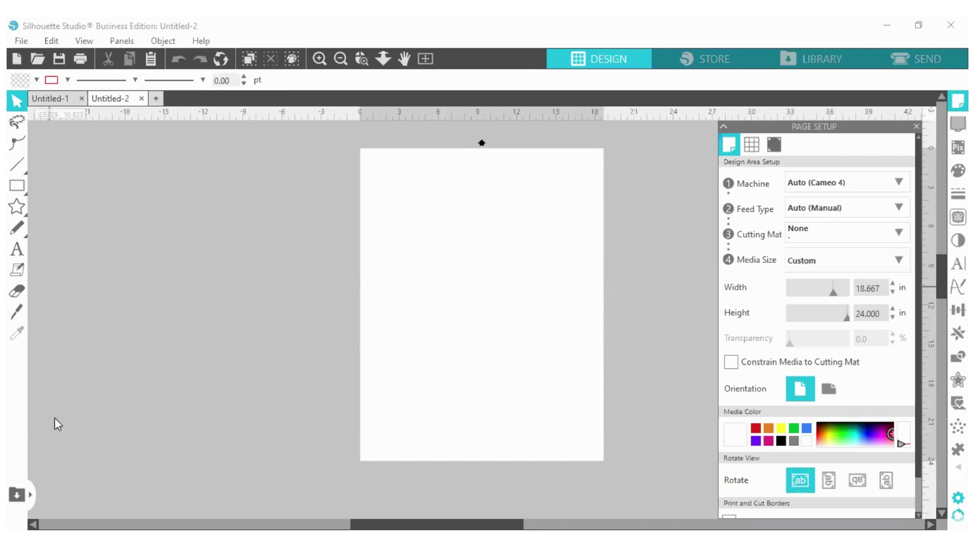
# Switch to Silhouette Studio and merge the "YT CLASS typography" file from the canva folder into the Untitled-2 design
pyautogui.click(21, 42)
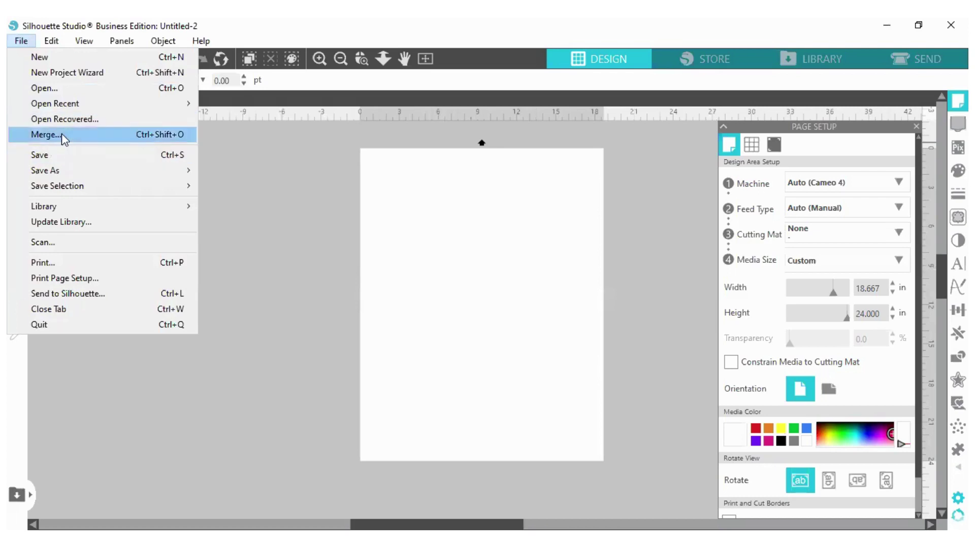
pyautogui.click(46, 134)
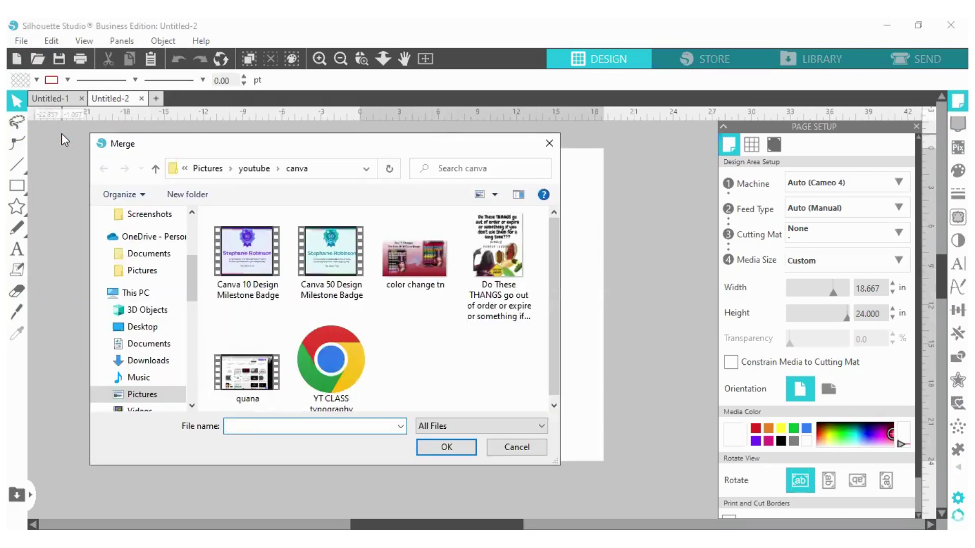
pyautogui.click(335, 363)
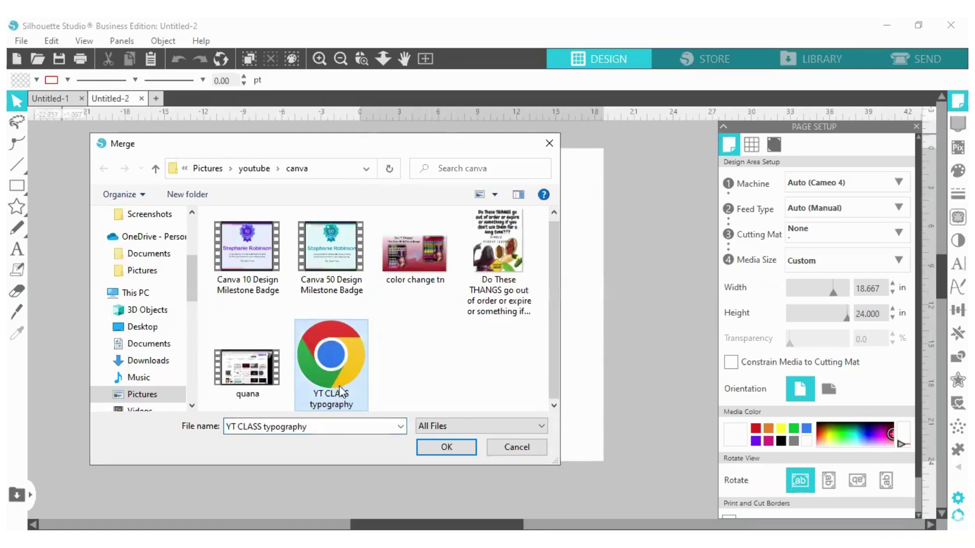
pyautogui.click(363, 423)
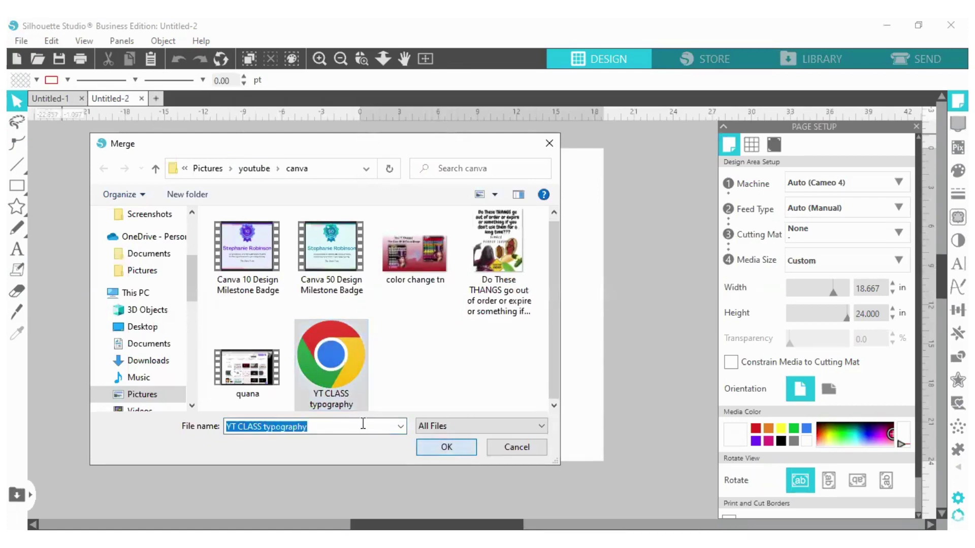
pyautogui.press('Return')
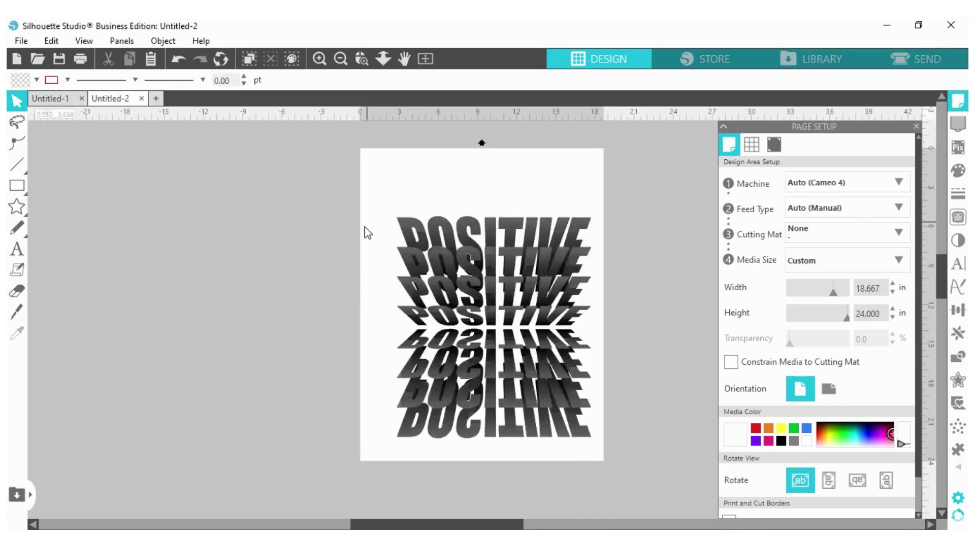
# Select all the letter pieces of the imported POSITIVE artwork and group them
pyautogui.moveTo(366, 198); pyautogui.dragTo(454, 290)
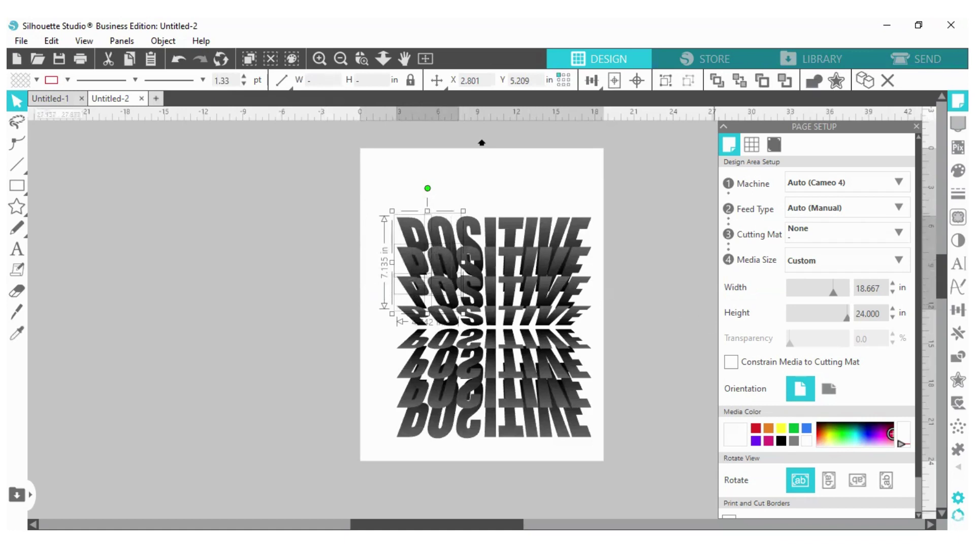
pyautogui.click(257, 355)
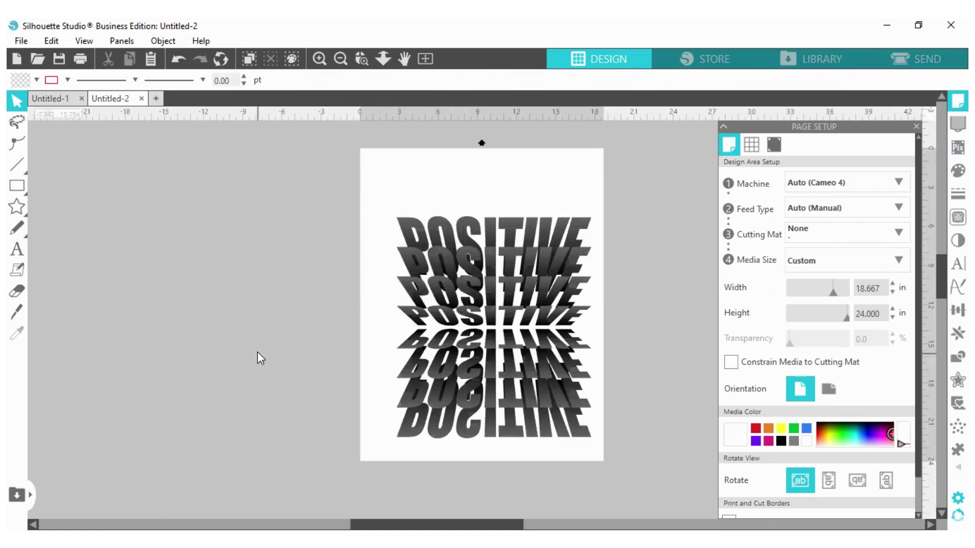
pyautogui.moveTo(370, 209); pyautogui.dragTo(624, 430)
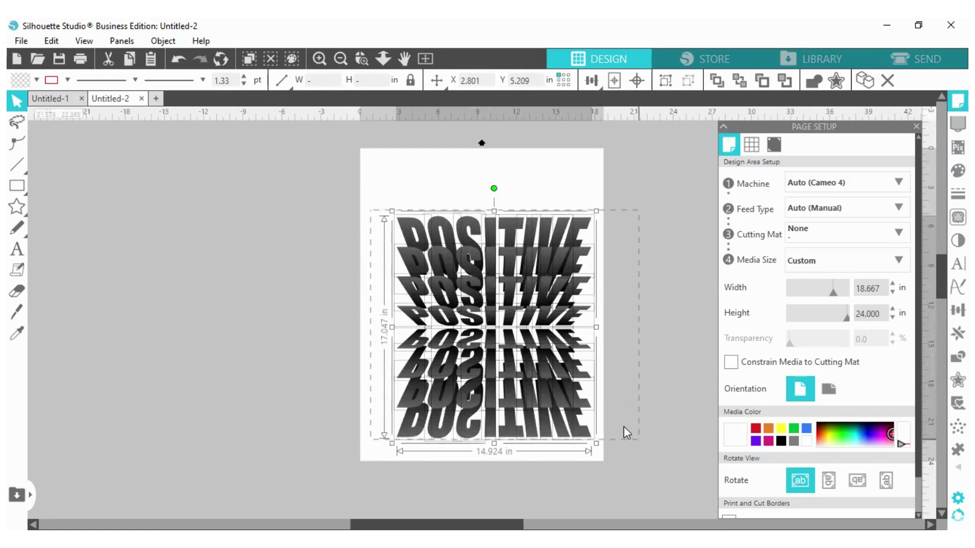
pyautogui.rightClick(570, 431)
pyautogui.click(624, 261)
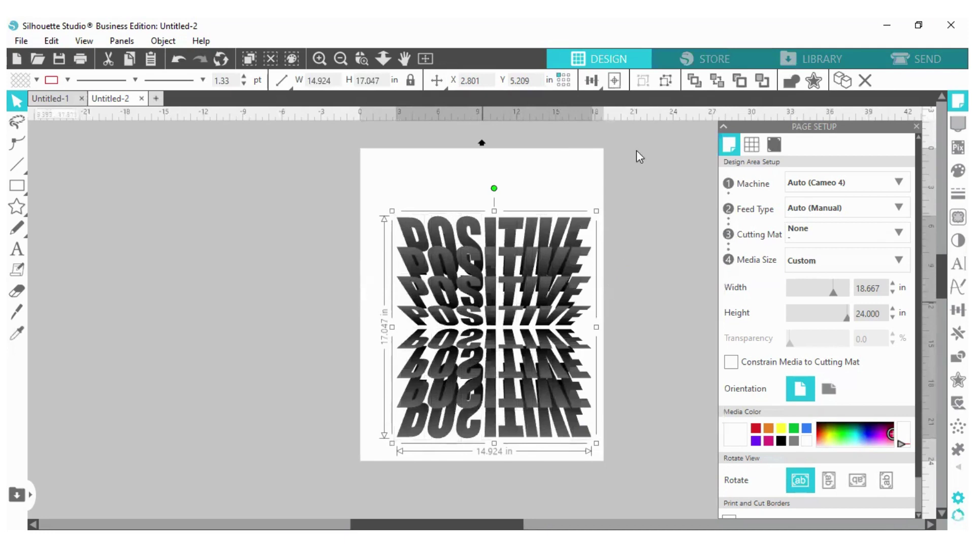
# Place a duplicate of the grouped POSITIVE artwork off the page on its left side and shift the on-page copy slightly down and left
pyautogui.click(838, 80)
pyautogui.moveTo(497, 309); pyautogui.dragTo(176, 276)
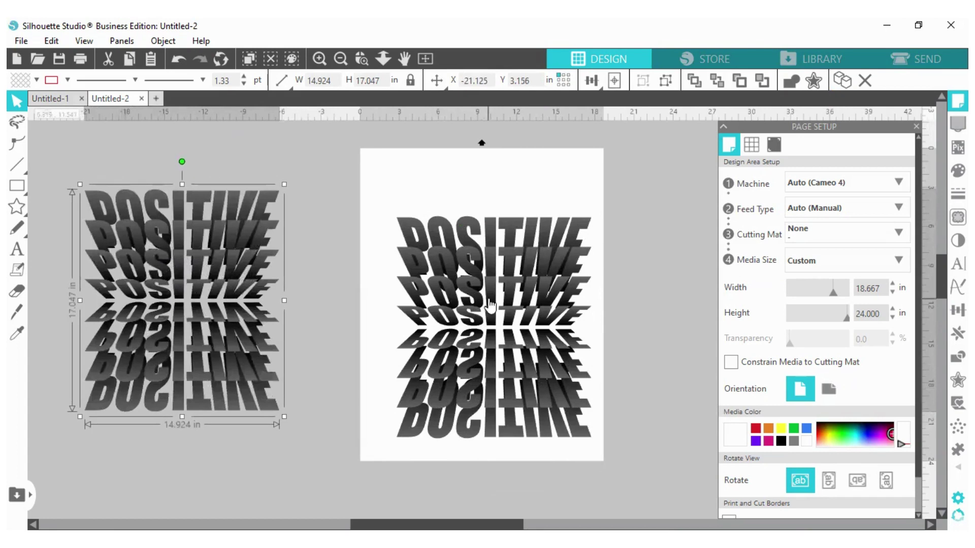
pyautogui.moveTo(489, 304); pyautogui.dragTo(476, 321)
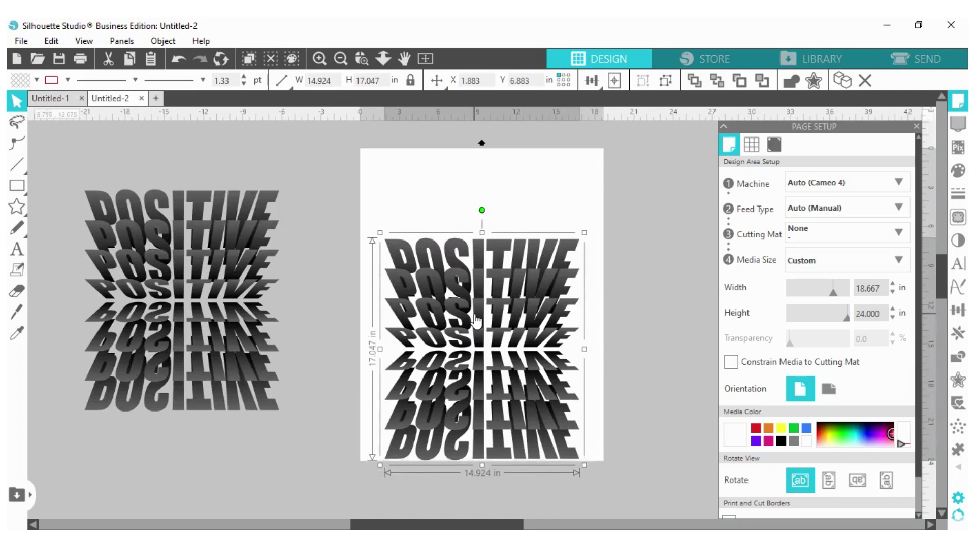
# Ungroup the POSITIVE artwork that lies on the page and deselect it
pyautogui.rightClick(476, 321)
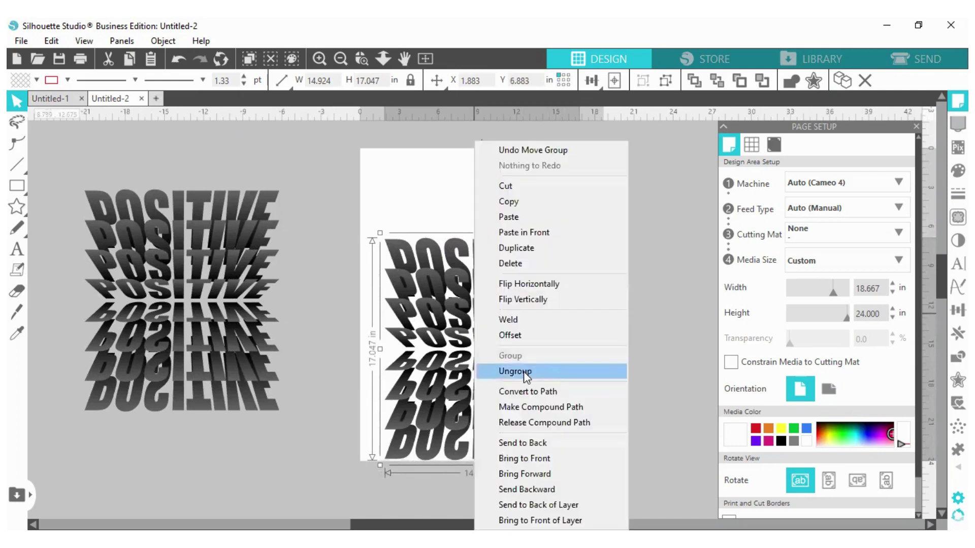
pyautogui.click(525, 376)
pyautogui.click(641, 335)
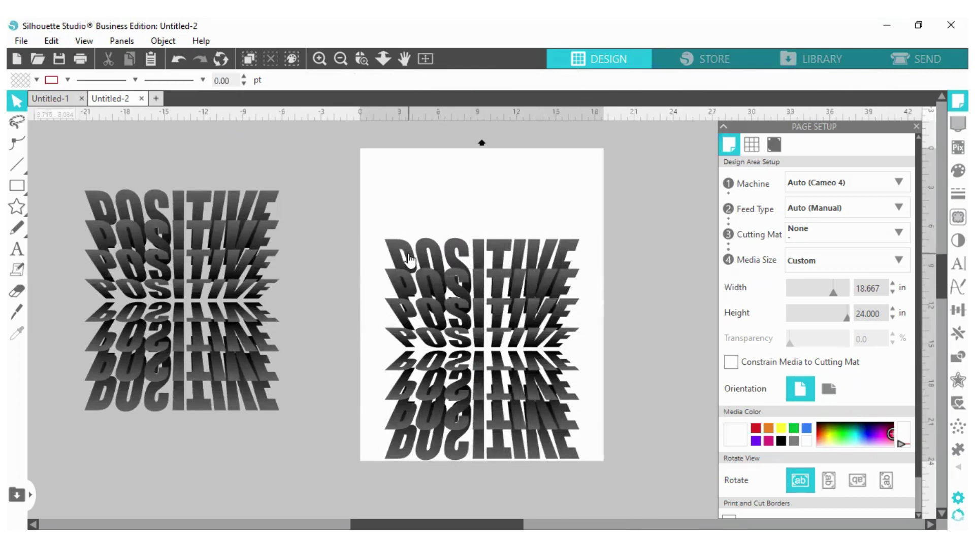
# Select the individual top-row letters of the ungrouped artwork one by one to check that they are separate objects
pyautogui.click(410, 260)
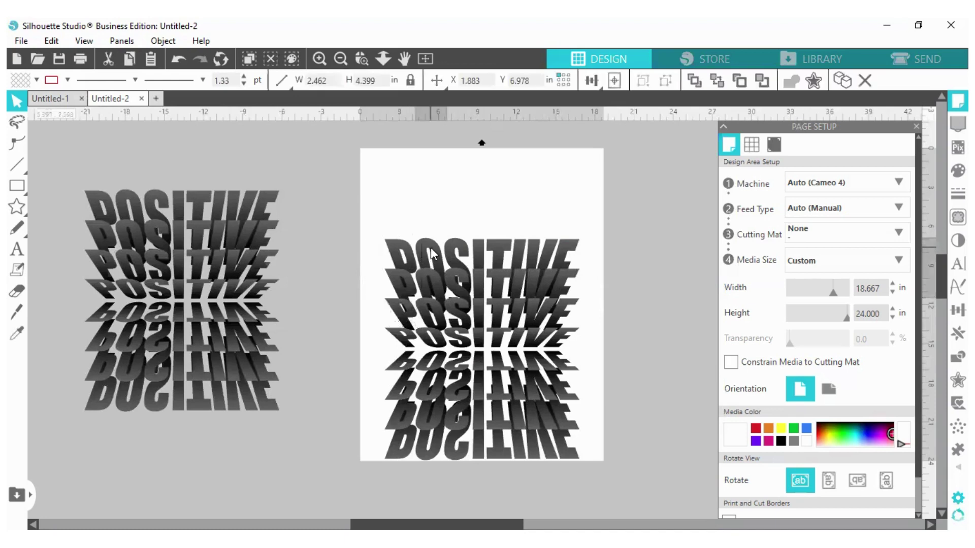
pyautogui.click(431, 248)
pyautogui.click(463, 254)
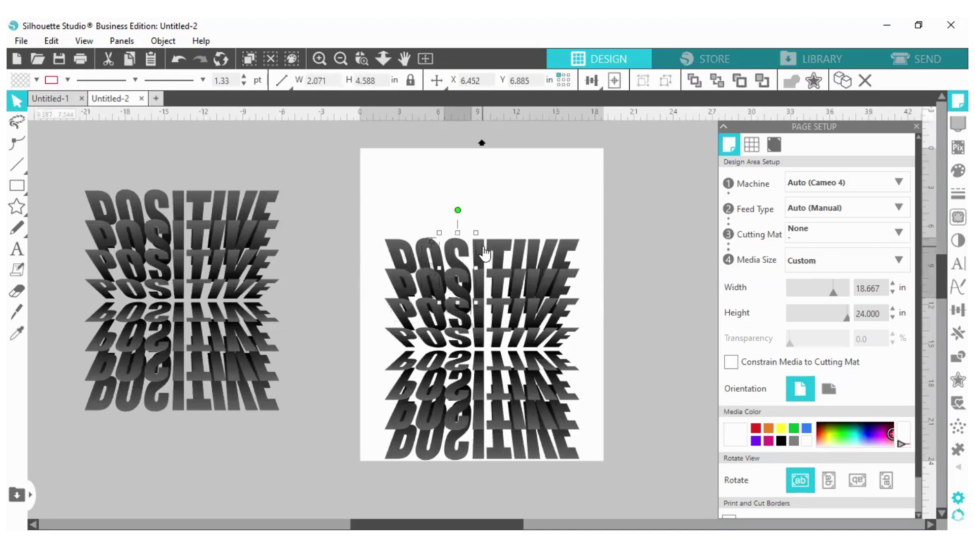
pyautogui.click(500, 248)
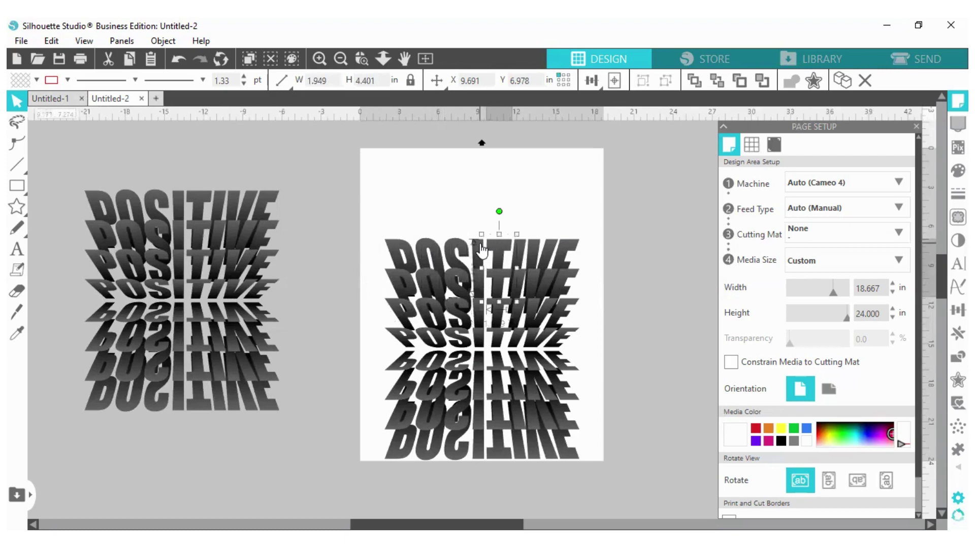
pyautogui.click(481, 249)
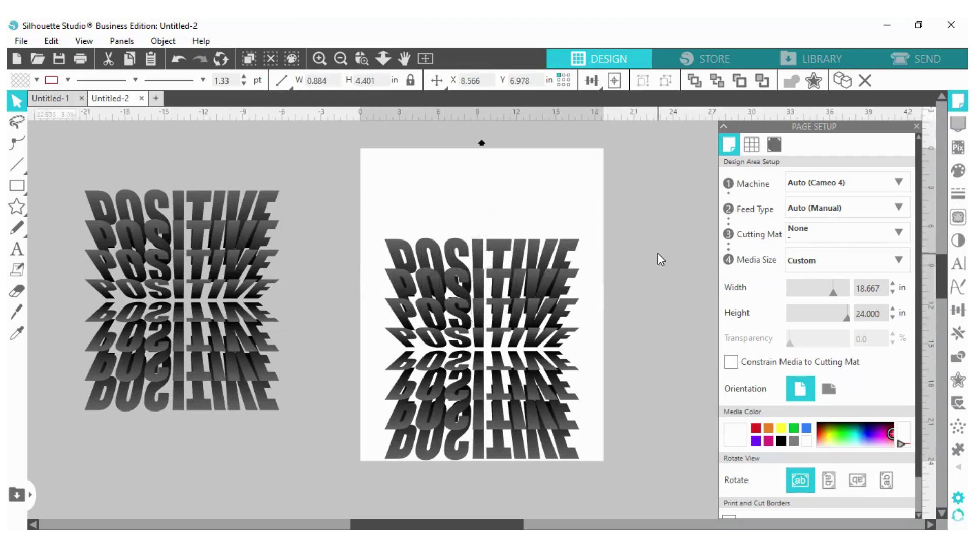
pyautogui.click(381, 316)
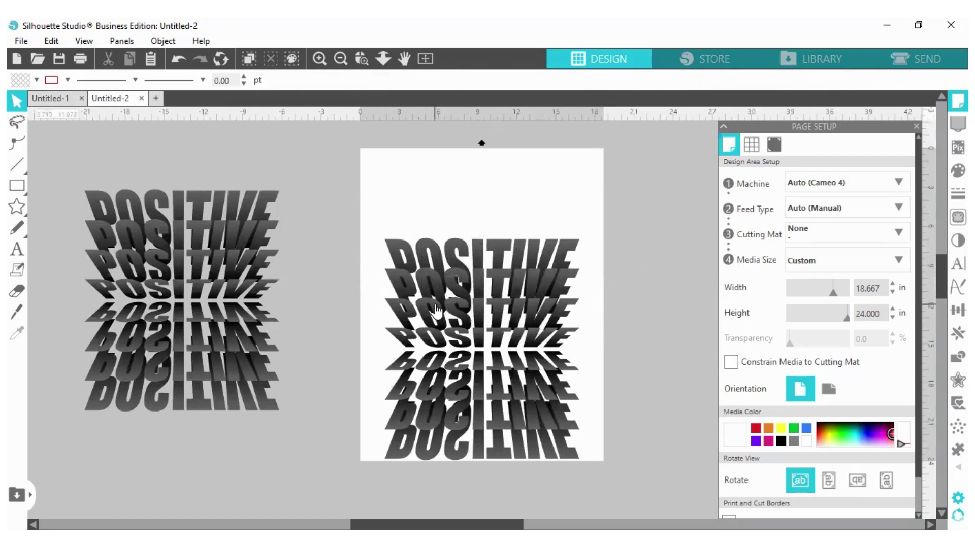
# Fill the O in the third POSITIVE row with pink C75187 and a mirrored T in the lower half with red ED242B
pyautogui.click(435, 304)
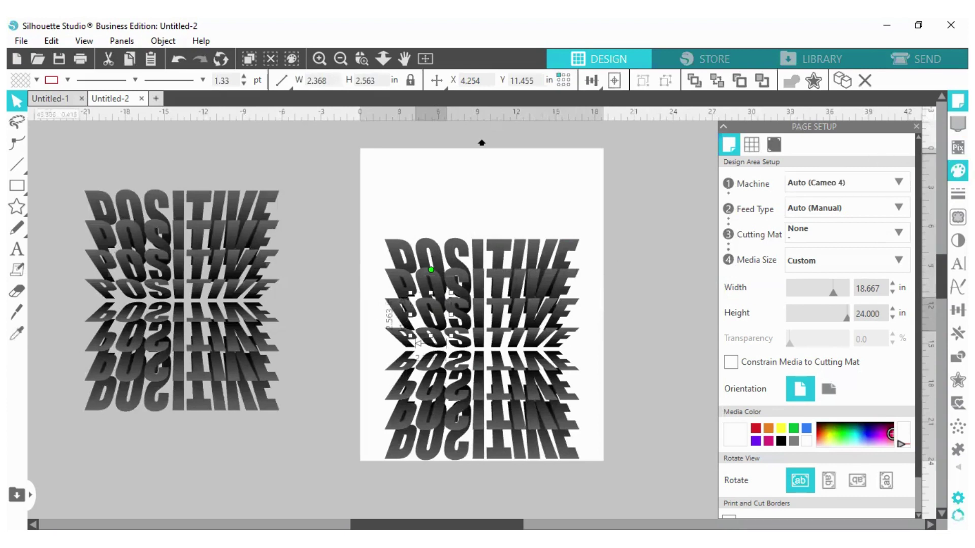
pyautogui.click(958, 171)
pyautogui.click(753, 248)
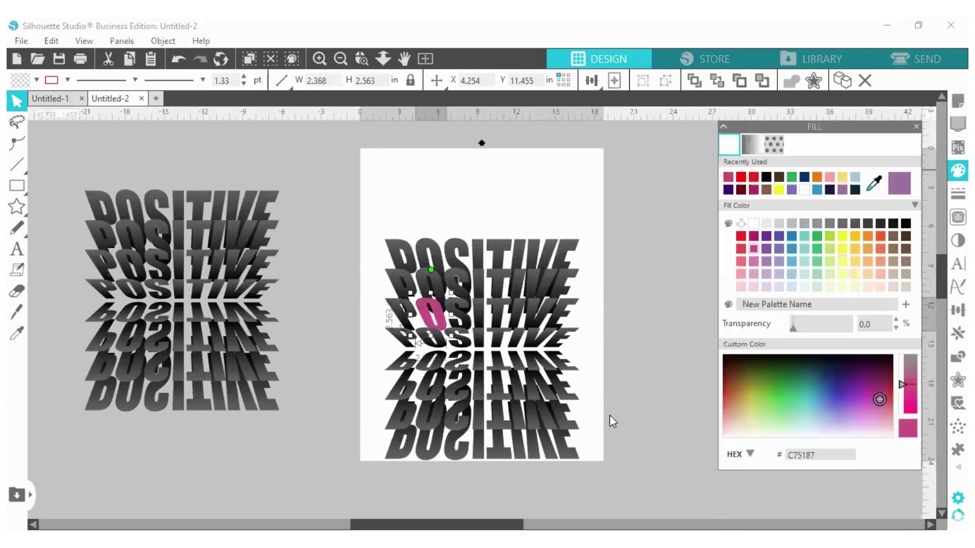
pyautogui.click(502, 398)
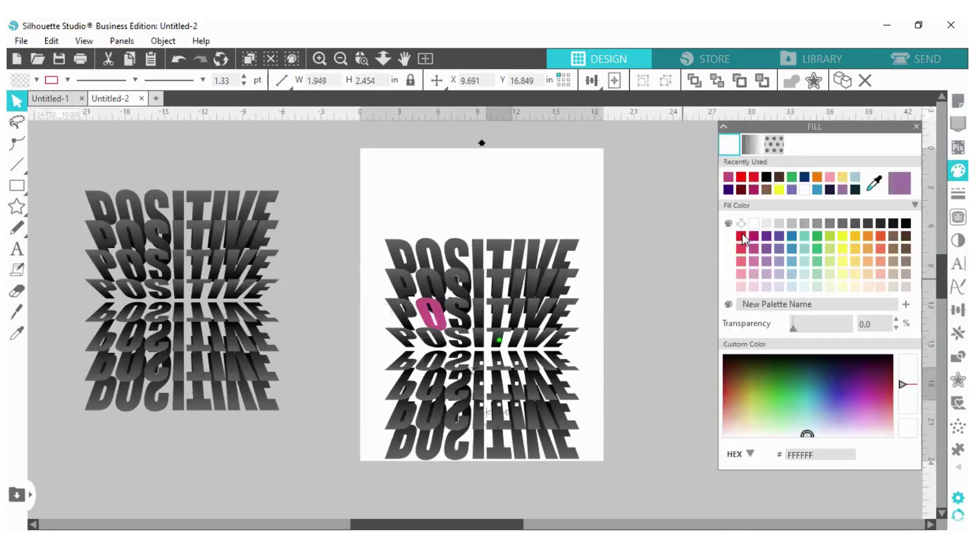
pyautogui.click(755, 177)
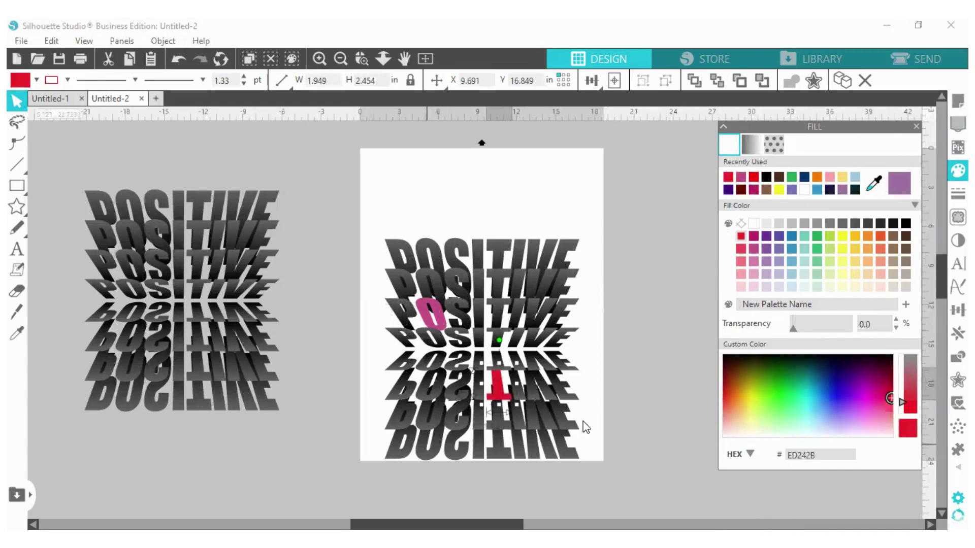
# Fill the mirrored O in the bottom row with purple 450A7A and the E in the top row with orange F67C0B
pyautogui.click(430, 421)
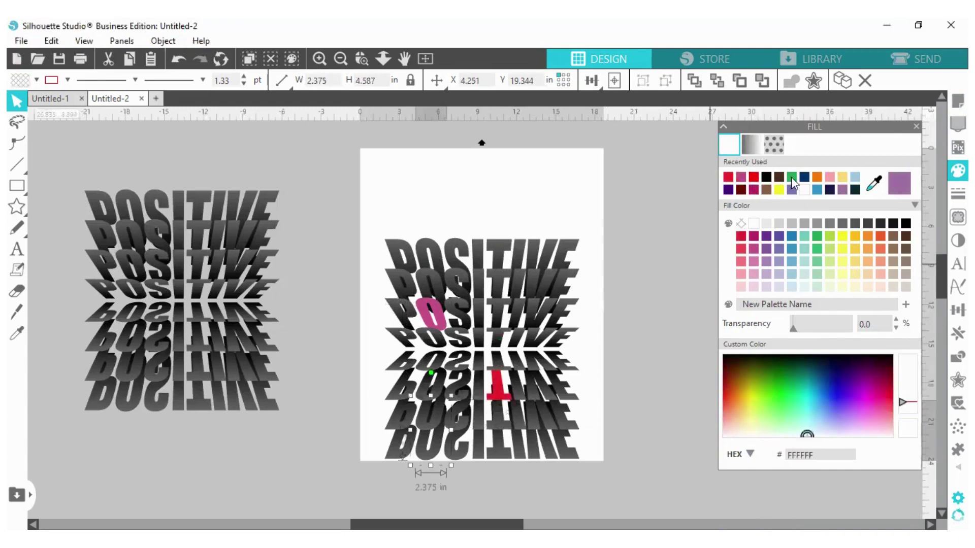
pyautogui.click(727, 190)
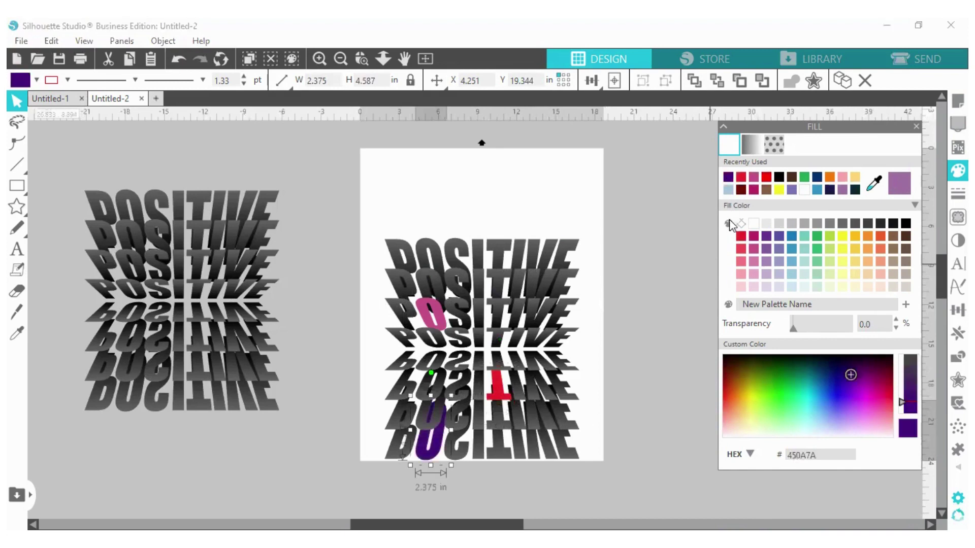
pyautogui.click(560, 256)
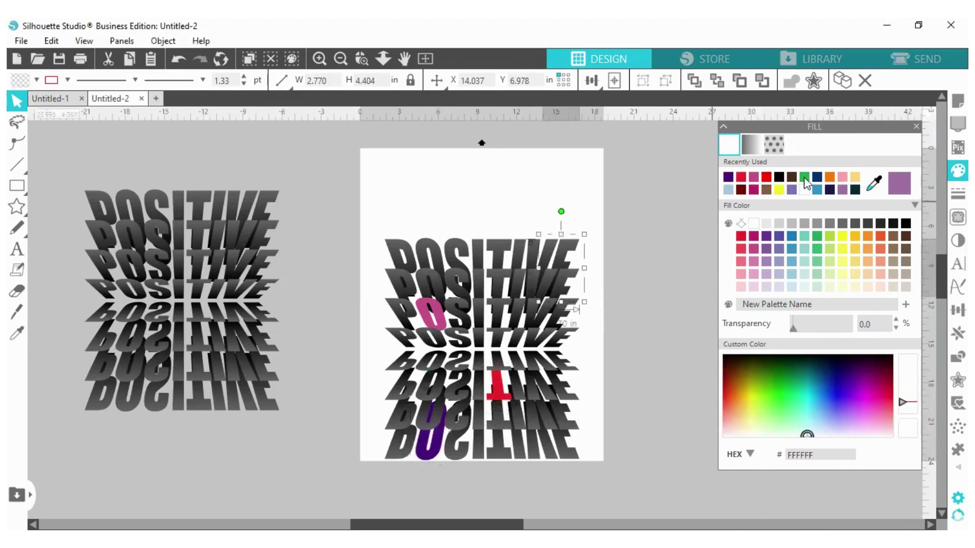
pyautogui.click(830, 177)
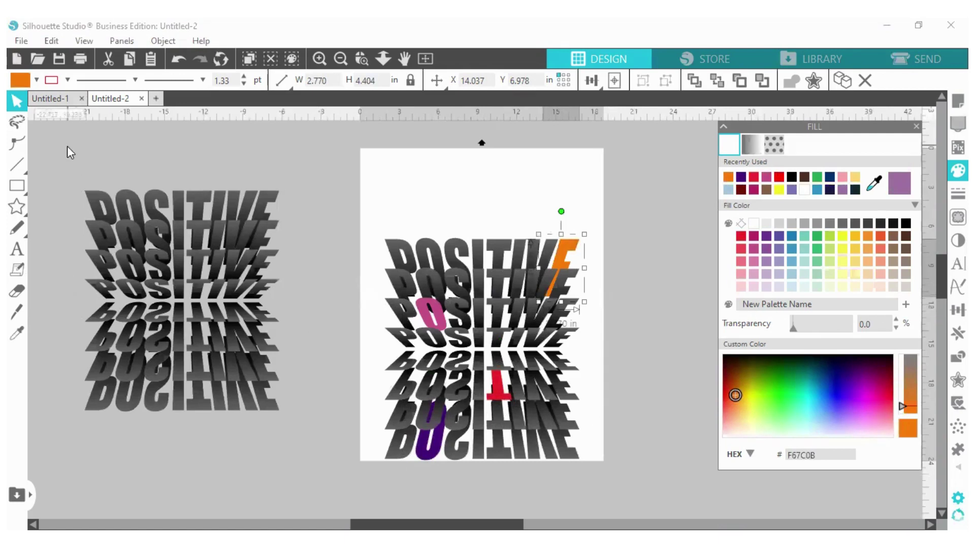
# Undo the orange, purple, red and pink fills on the individual letters
pyautogui.click(180, 63)
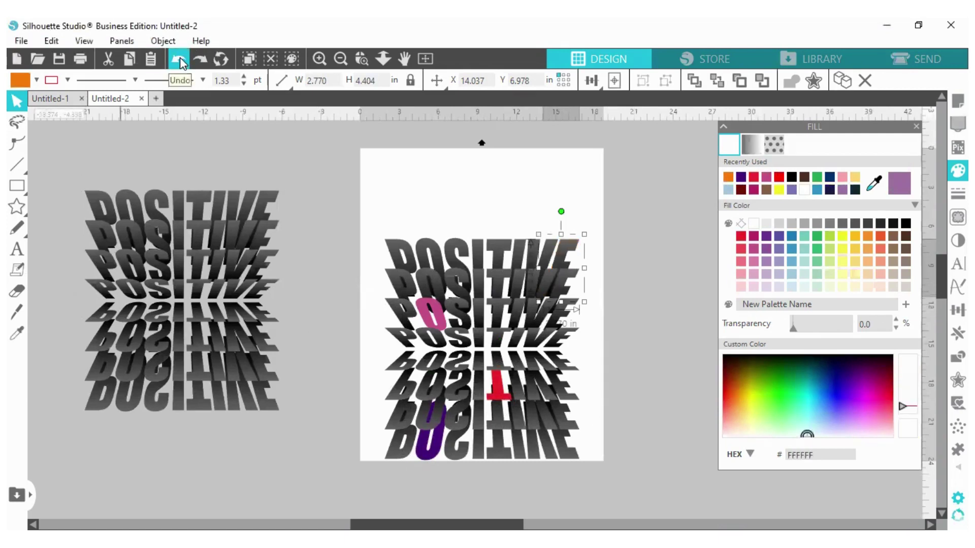
pyautogui.click(180, 63)
pyautogui.click(181, 63)
pyautogui.click(181, 63)
pyautogui.click(181, 63)
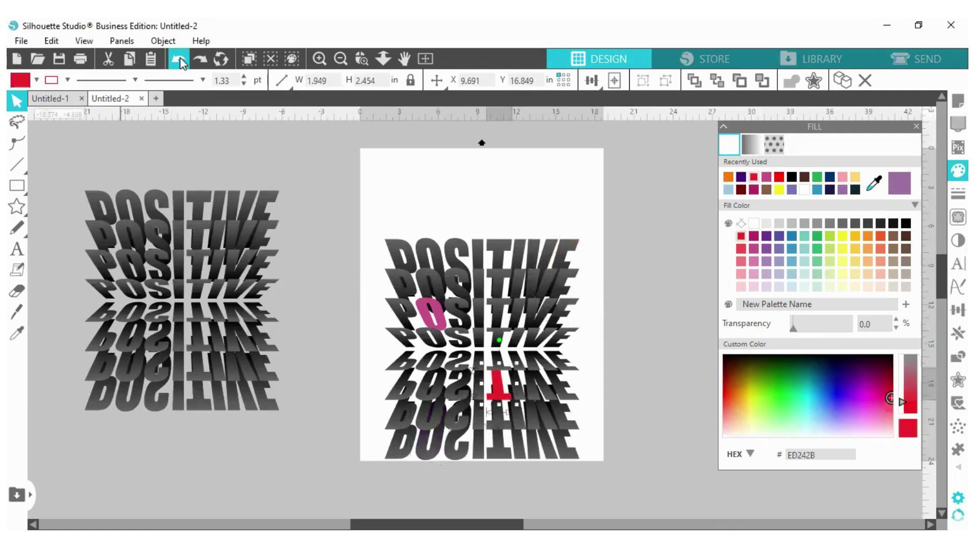
pyautogui.click(181, 63)
pyautogui.click(180, 63)
pyautogui.click(180, 63)
pyautogui.click(180, 63)
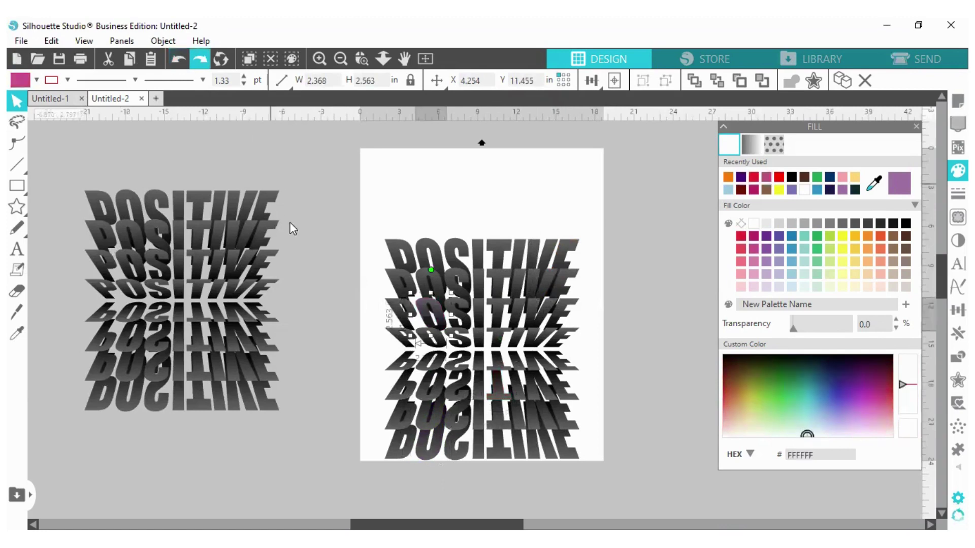
# Move the POSITIVE artwork beside the page up until it is level with the page's upper edge, and deselect it
pyautogui.click(331, 254)
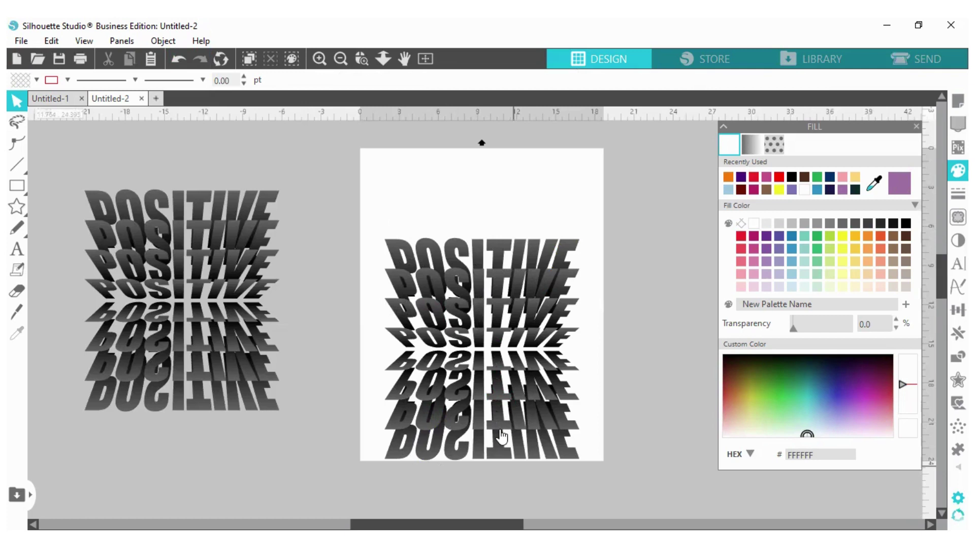
pyautogui.scroll(1, 501, 436)
pyautogui.scroll(-1, 309, 271)
pyautogui.moveTo(201, 262); pyautogui.dragTo(234, 226)
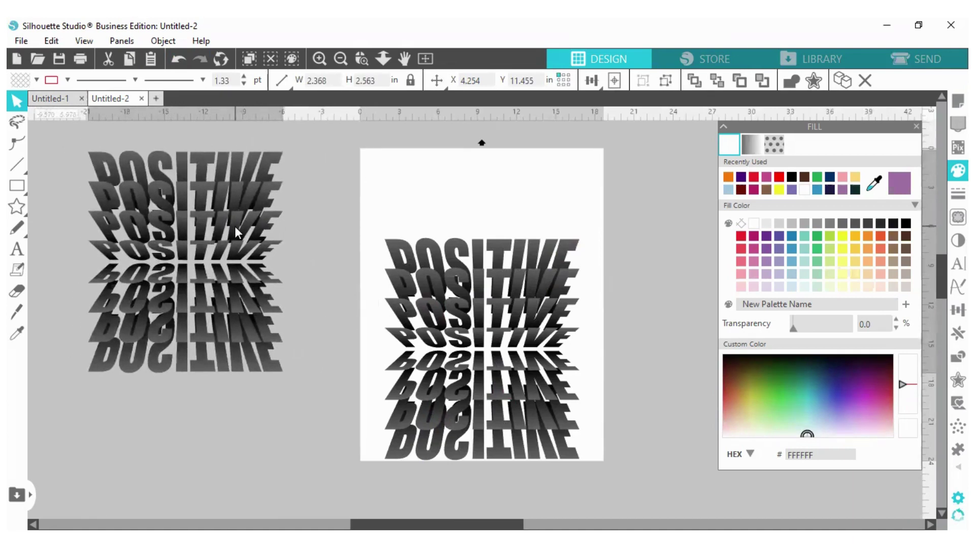
pyautogui.click(358, 221)
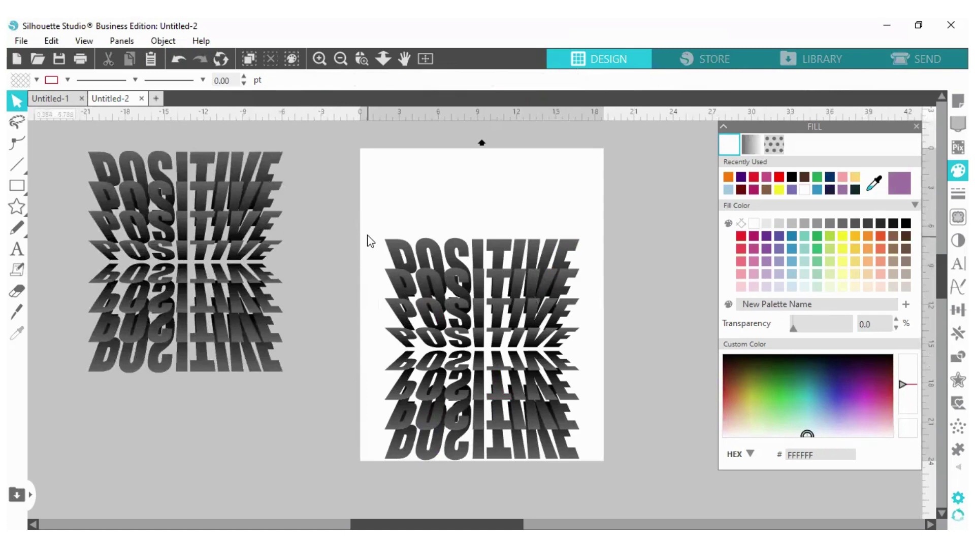
# Select all eight letters of the top POSITIVE row on the page and group them into one object
pyautogui.moveTo(382, 247); pyautogui.dragTo(443, 282)
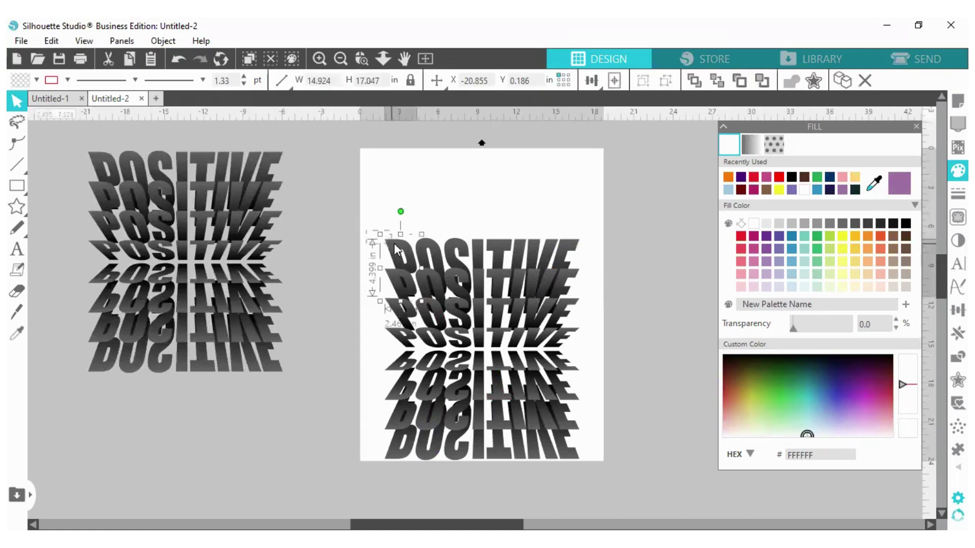
pyautogui.click(468, 236)
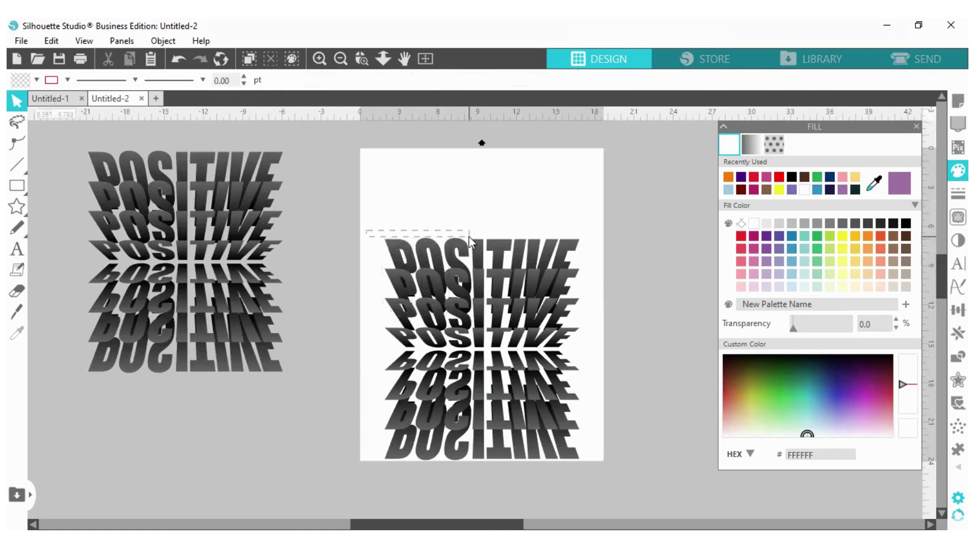
pyautogui.moveTo(370, 237); pyautogui.dragTo(584, 238)
pyautogui.moveTo(376, 239); pyautogui.dragTo(591, 258)
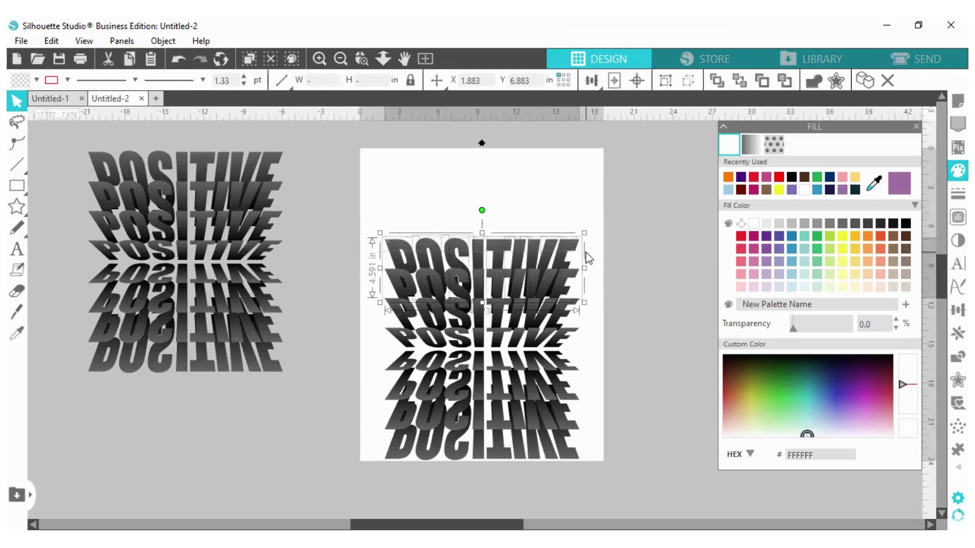
pyautogui.rightClick(592, 269)
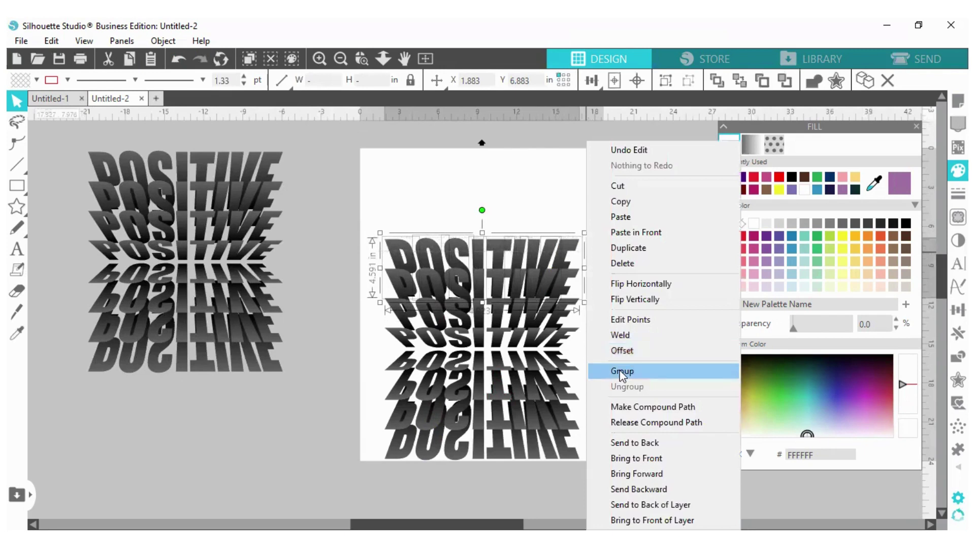
pyautogui.click(621, 373)
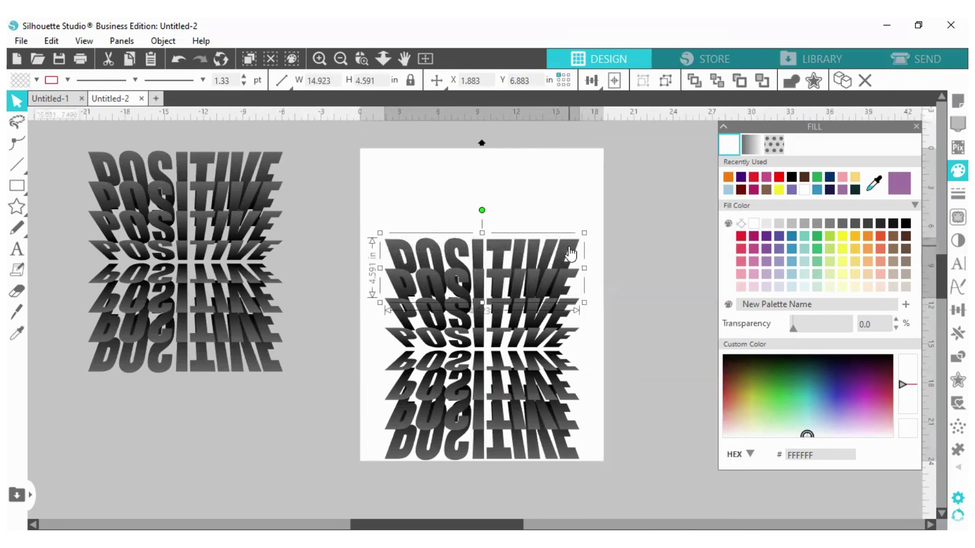
pyautogui.rightClick(569, 288)
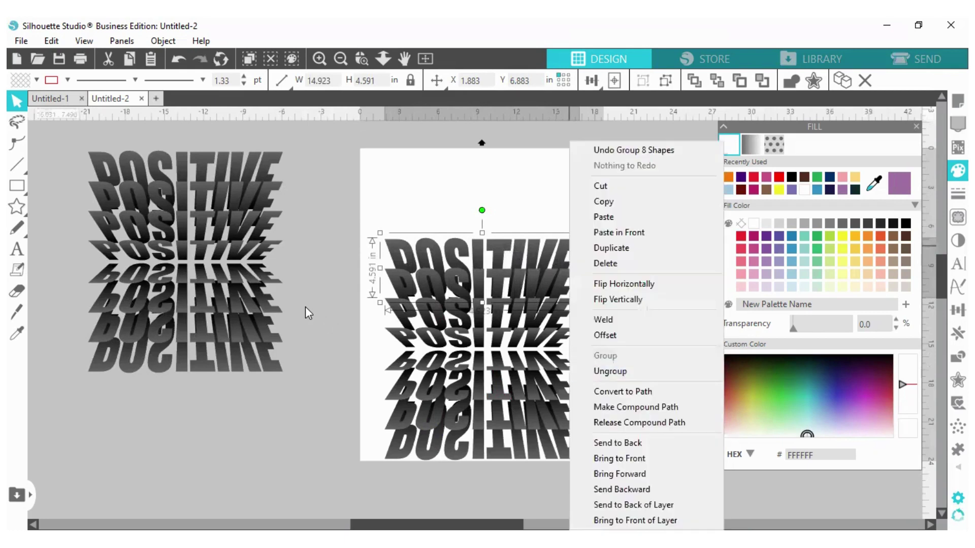
pyautogui.click(459, 254)
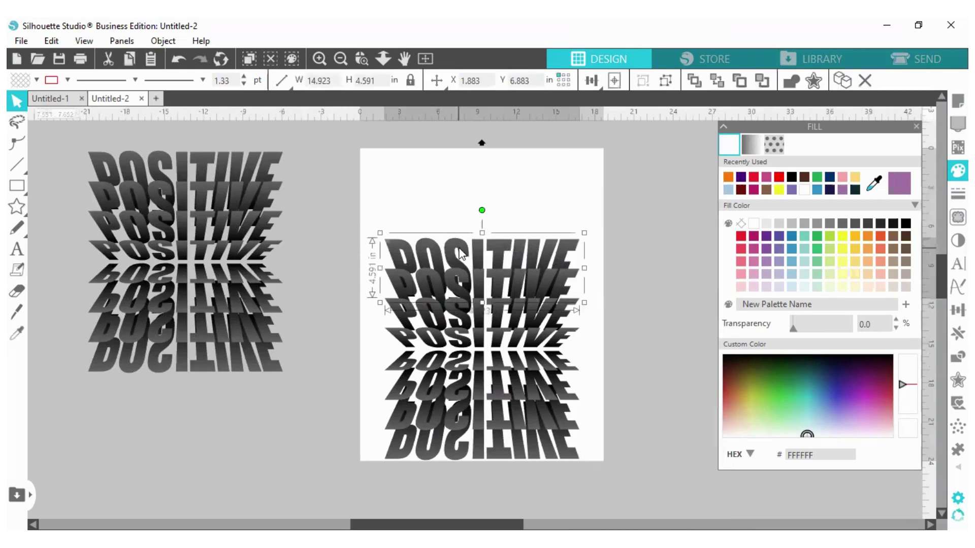
# Nudge the grouped top row straight up to the page's upper edge, at about Y 0.186 in, and deselect it
pyautogui.press('Up')
pyautogui.press('Up')
pyautogui.press('Up')
pyautogui.press('Up')
pyautogui.press('Up')
pyautogui.press('Up')
pyautogui.press('Up')
pyautogui.press('Up')
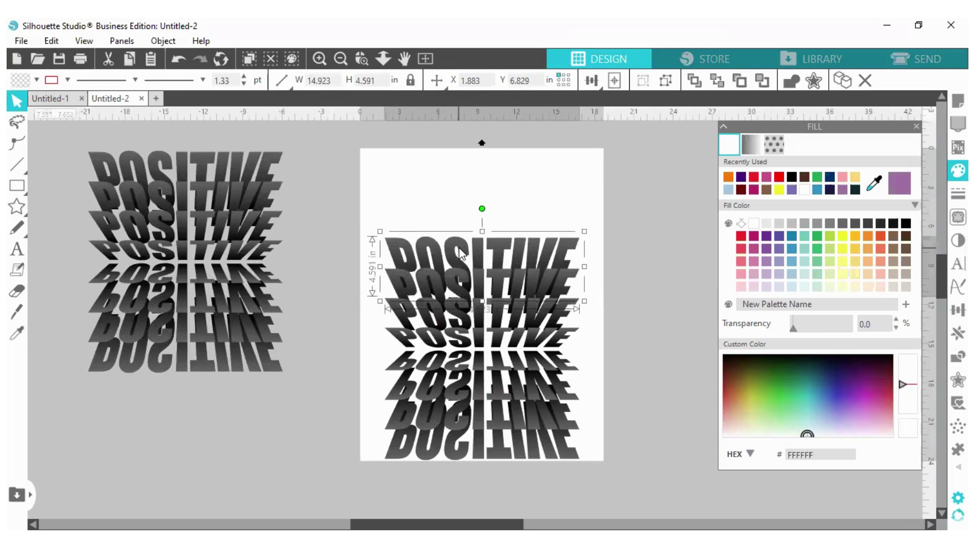
pyautogui.press('Up')
pyautogui.press('Up')
pyautogui.press('Up')
pyautogui.press('Up')
pyautogui.press('Up')
pyautogui.press('Up')
pyautogui.press('Up')
pyautogui.press('Up')
pyautogui.press('Up')
pyautogui.press('Up')
pyautogui.press('Up')
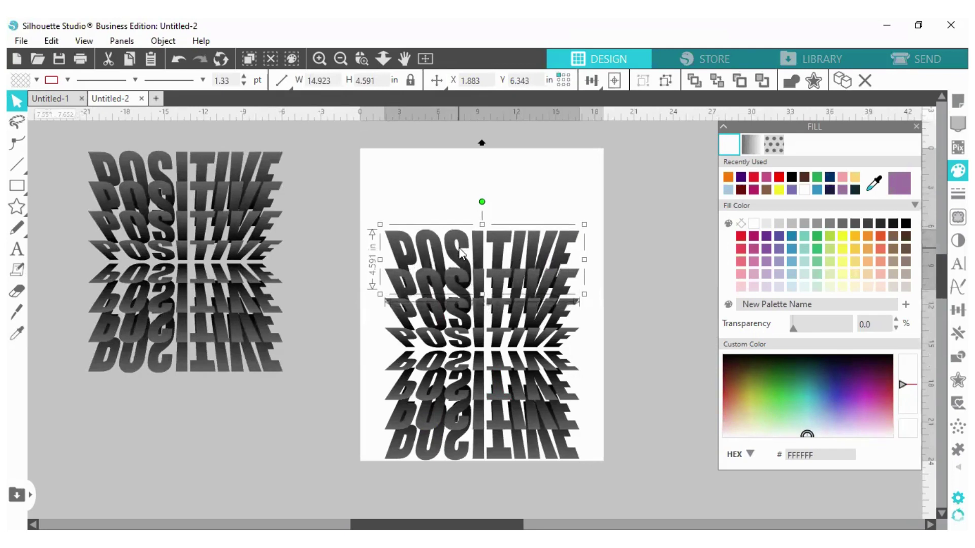
pyautogui.press('Up')
pyautogui.press('Up')
pyautogui.press('Up')
pyautogui.press('Up')
pyautogui.press('Up')
pyautogui.press('Up')
pyautogui.press('Up')
pyautogui.press('Up')
pyautogui.press('Up')
pyautogui.press('Up')
pyautogui.press('Up')
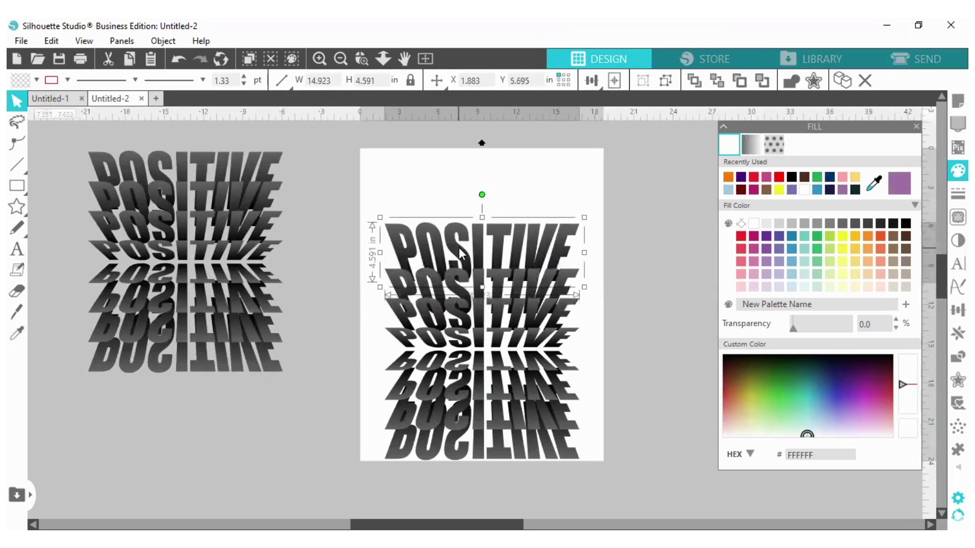
pyautogui.press('Up')
pyautogui.press('Up')
pyautogui.press('Up')
pyautogui.press('Up')
pyautogui.press('Up')
pyautogui.press('Up')
pyautogui.press('Up')
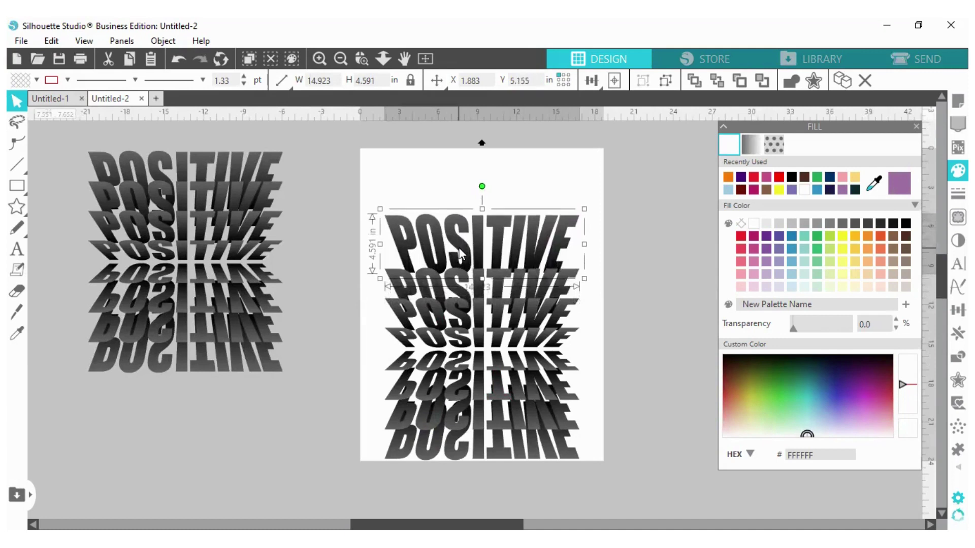
pyautogui.press('Up')
pyautogui.press('Up')
pyautogui.press('Up')
pyautogui.press('Up')
pyautogui.press('Up')
pyautogui.press('Up')
pyautogui.press('Up')
pyautogui.press('Up')
pyautogui.press('Up')
pyautogui.press('Up')
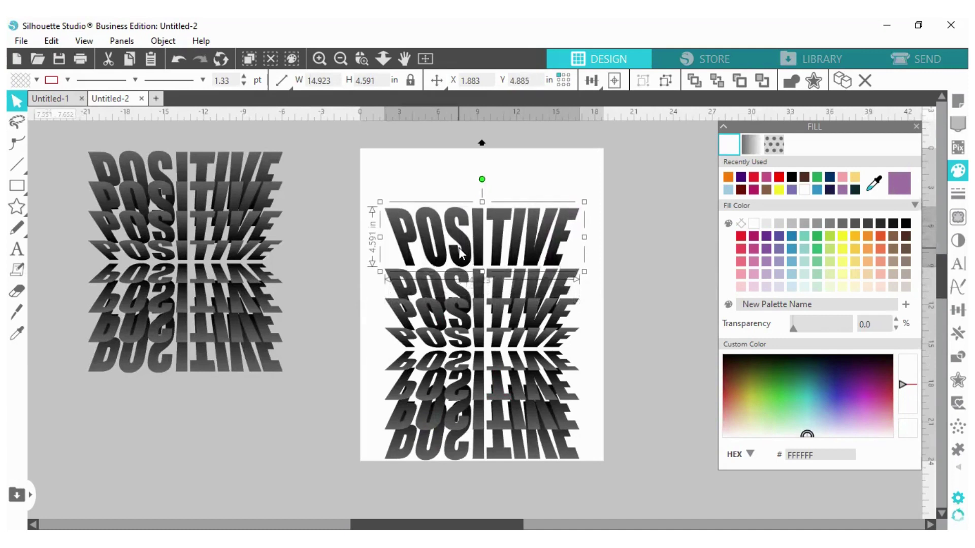
pyautogui.press('Up')
pyautogui.press('Up')
pyautogui.press('Up')
pyautogui.press('Up')
pyautogui.press('Up')
pyautogui.press('Up')
pyautogui.press('Up')
pyautogui.press('Up')
pyautogui.press('Up')
pyautogui.press('Up')
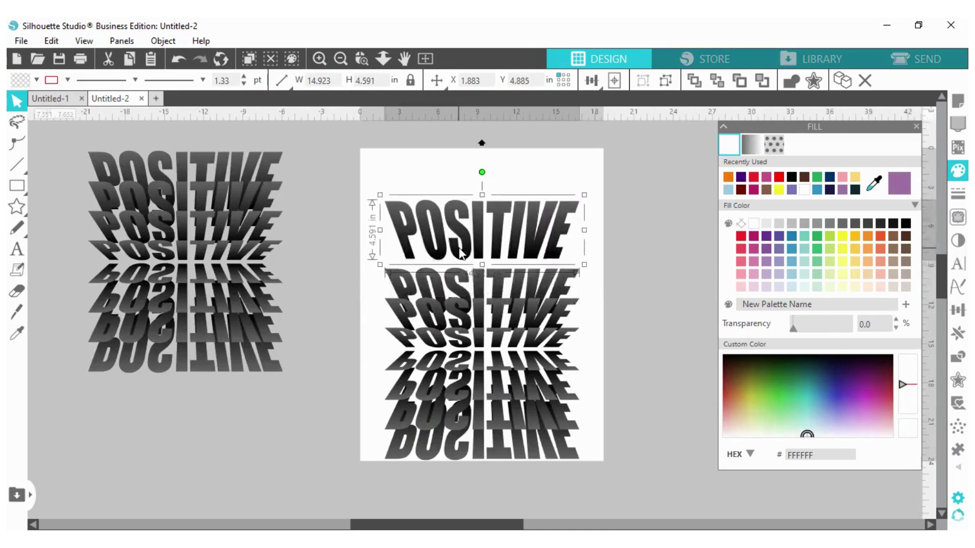
pyautogui.press('Up')
pyautogui.press('Up')
pyautogui.press('Up')
pyautogui.press('Up')
pyautogui.press('Up')
pyautogui.press('Up')
pyautogui.press('Up')
pyautogui.press('Up')
pyautogui.press('Up')
pyautogui.press('Up')
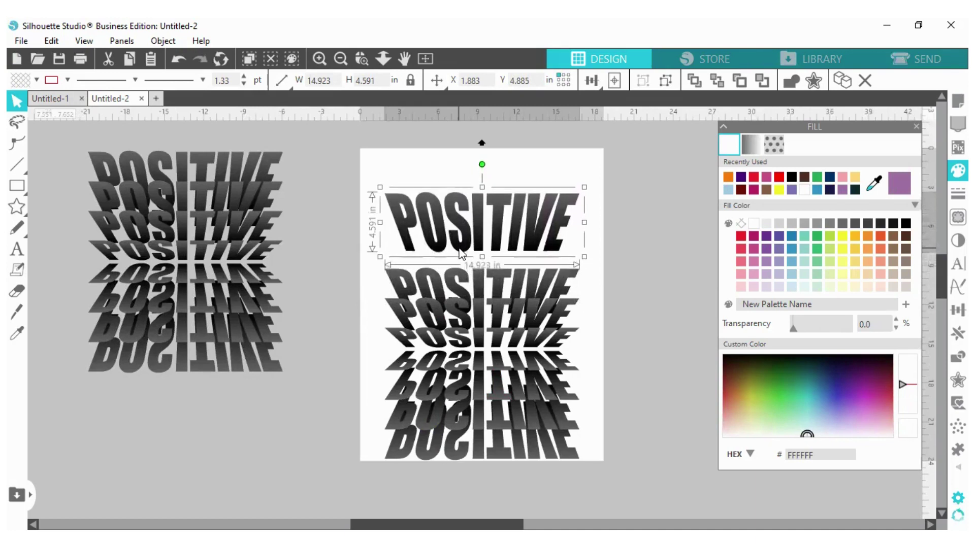
pyautogui.press('Up')
pyautogui.press('Up')
pyautogui.press('Up')
pyautogui.press('Up')
pyautogui.press('Up')
pyautogui.press('Up')
pyautogui.press('Up')
pyautogui.press('Up')
pyautogui.press('Up')
pyautogui.press('Up')
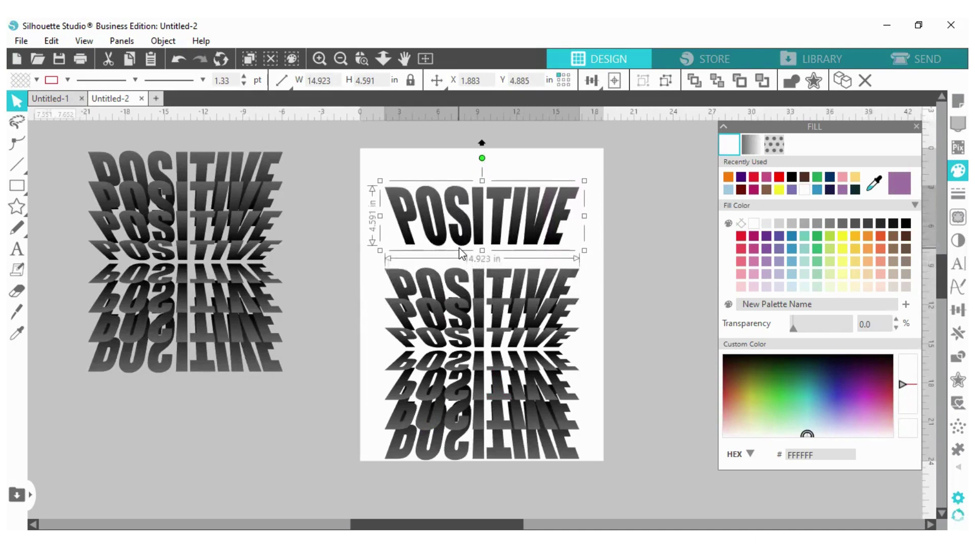
pyautogui.press('Up')
pyautogui.press('Up')
pyautogui.press('Up')
pyautogui.press('Up')
pyautogui.press('Up')
pyautogui.press('Up')
pyautogui.press('Up')
pyautogui.press('Up')
pyautogui.press('Up')
pyautogui.press('Up')
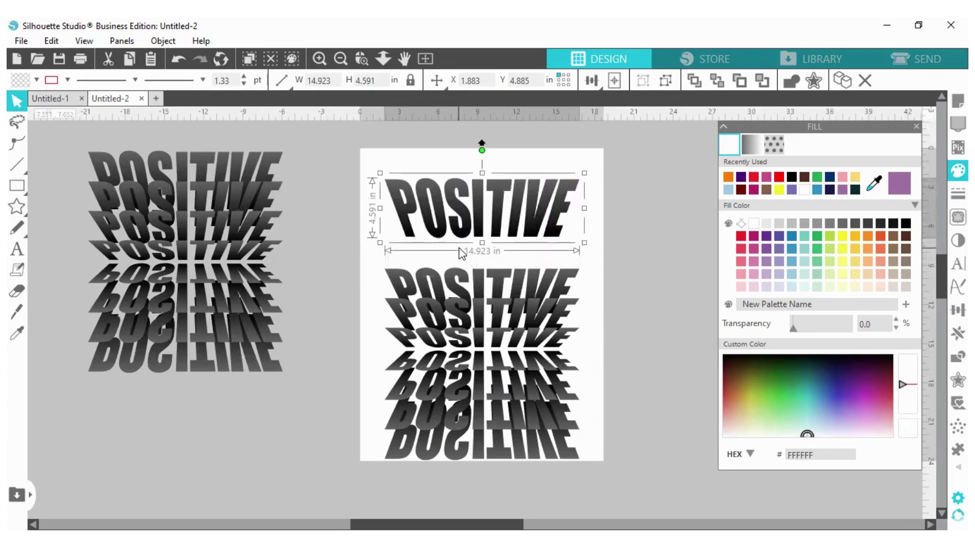
pyautogui.press('Up')
pyautogui.press('Up')
pyautogui.press('Up')
pyautogui.press('Up')
pyautogui.press('Up')
pyautogui.press('Up')
pyautogui.press('Up')
pyautogui.press('Up')
pyautogui.press('Up')
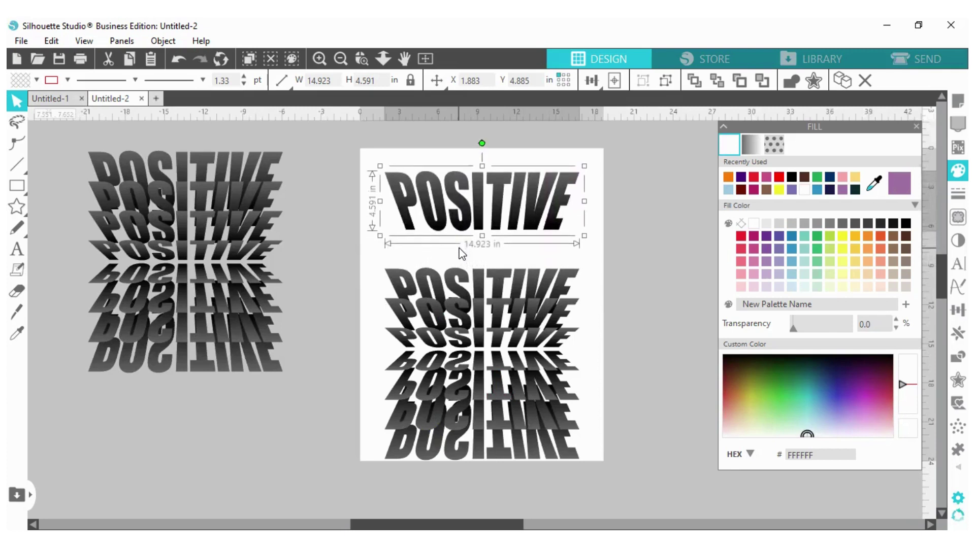
pyautogui.press('Up')
pyautogui.press('Up')
pyautogui.press('Up')
pyautogui.press('Up')
pyautogui.press('Up')
pyautogui.press('Up')
pyautogui.press('Up')
pyautogui.press('Up')
pyautogui.press('Up')
pyautogui.press('Up')
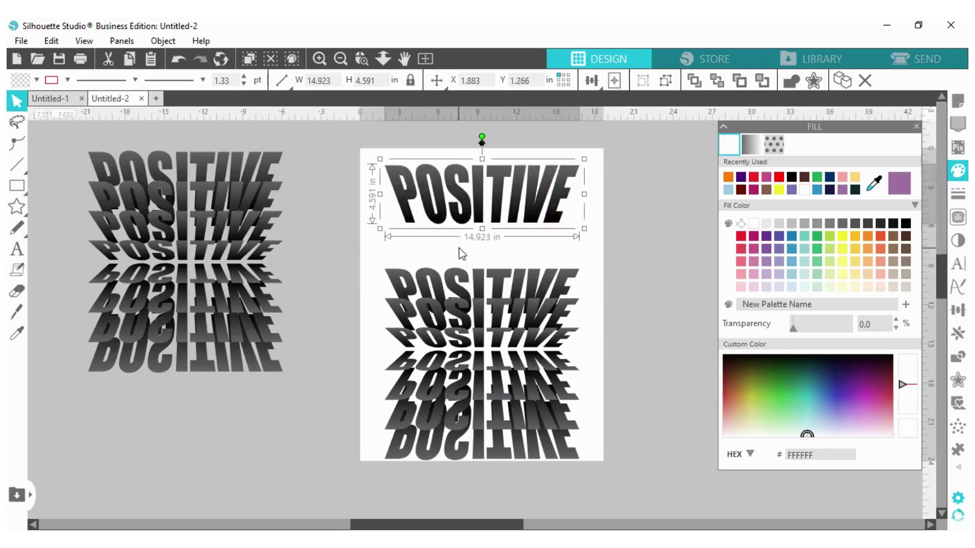
pyautogui.press('Up')
pyautogui.press('Up')
pyautogui.press('Up')
pyautogui.press('Up')
pyautogui.press('Up')
pyautogui.press('Up')
pyautogui.press('Up')
pyautogui.press('Up')
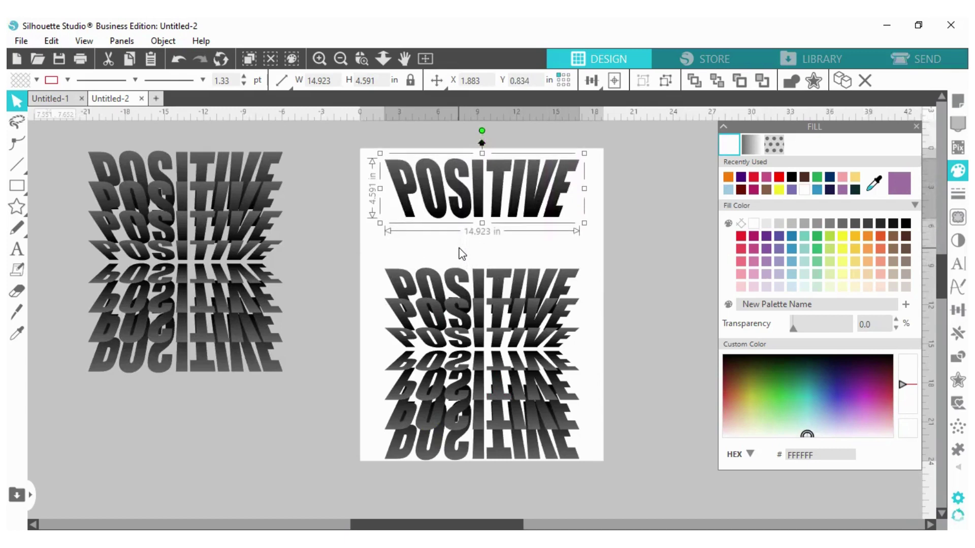
pyautogui.press('Up')
pyautogui.press('Up')
pyautogui.press('Up')
pyautogui.press('Up')
pyautogui.press('Up')
pyautogui.press('Up')
pyautogui.press('Up')
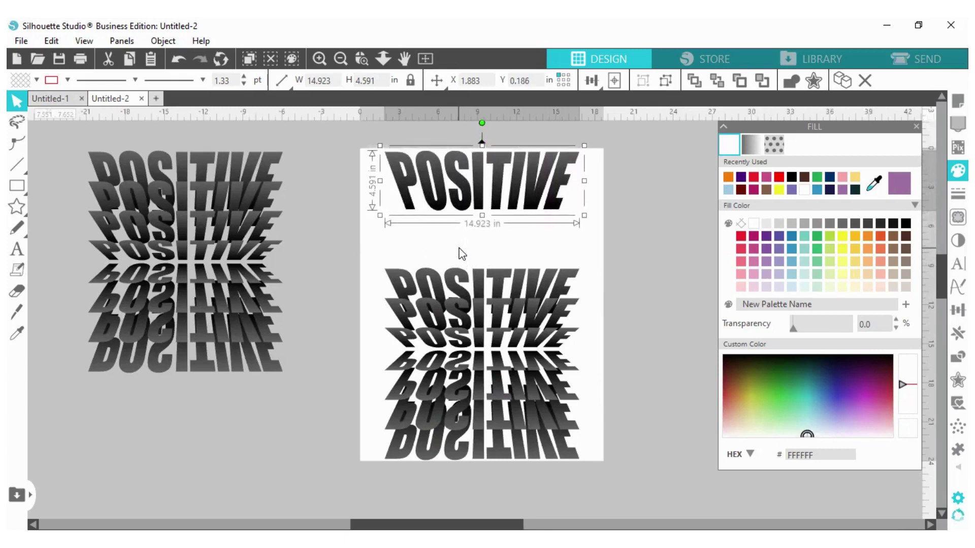
pyautogui.click(355, 285)
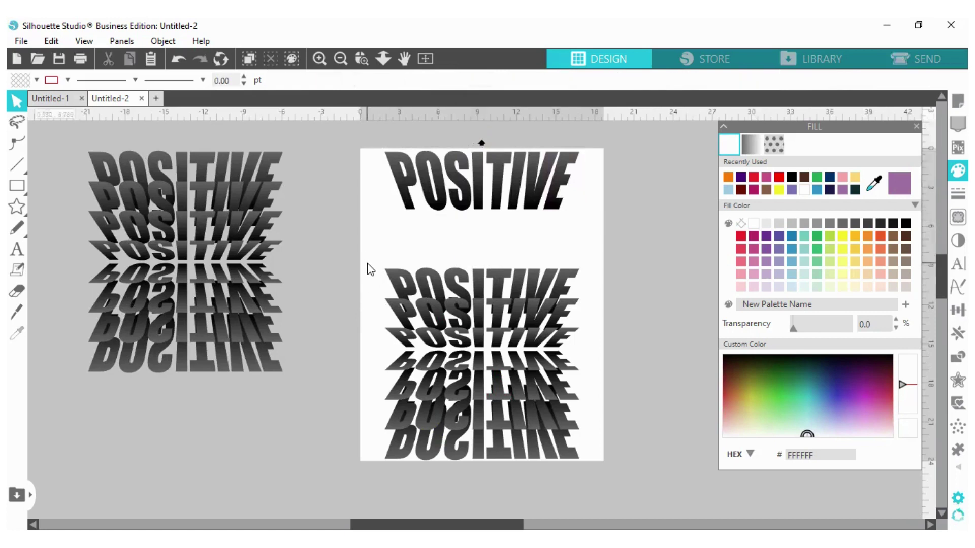
# Select all the letters of the second POSITIVE row on the page and group them
pyautogui.moveTo(395, 285); pyautogui.dragTo(504, 280)
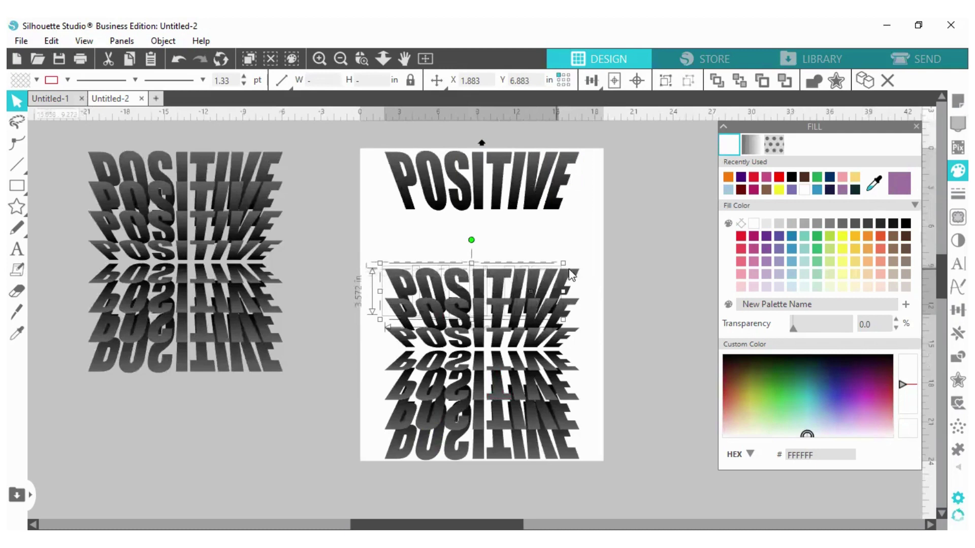
pyautogui.click(591, 274)
pyautogui.moveTo(374, 272); pyautogui.dragTo(586, 276)
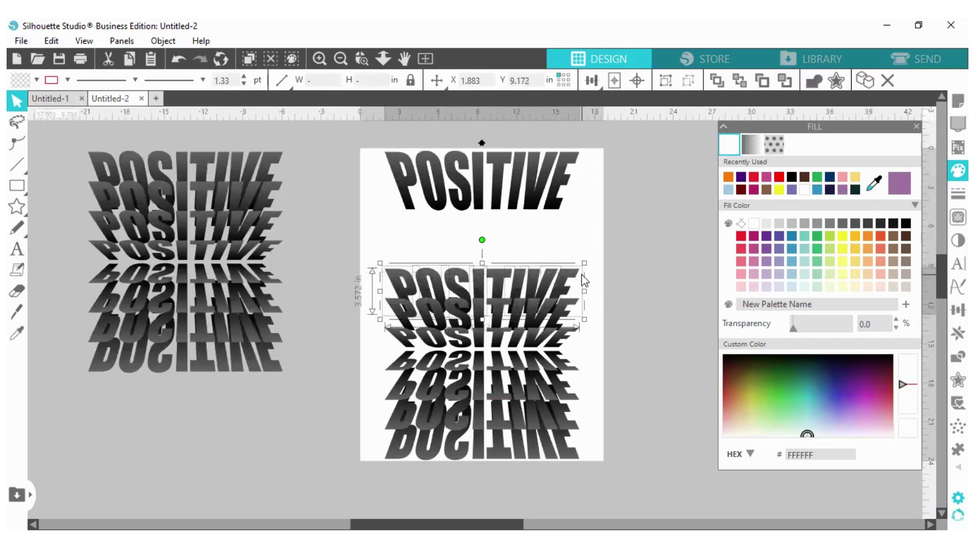
pyautogui.rightClick(581, 275)
pyautogui.click(622, 371)
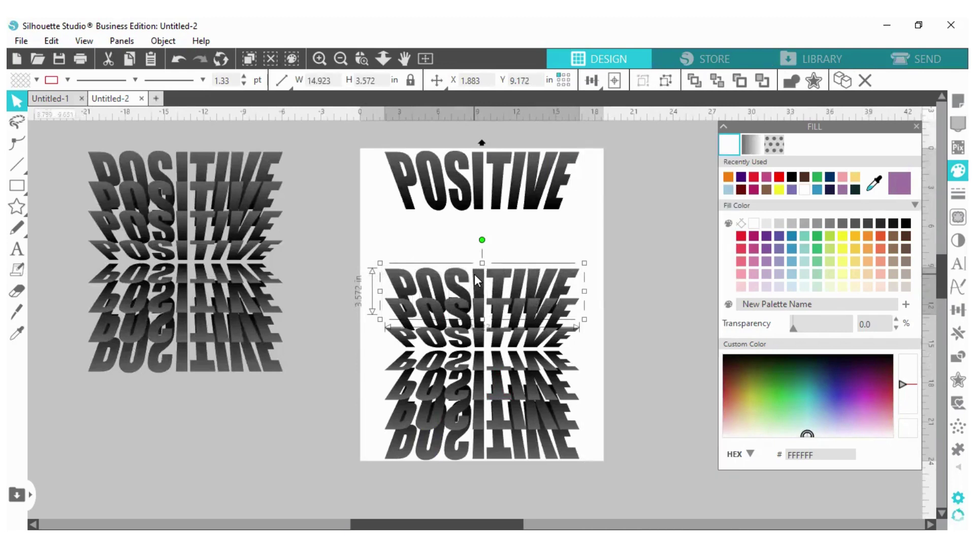
# Nudge the grouped second row straight up to about Y 7.119 in, clear of the row beneath it
pyautogui.press('Up')
pyautogui.press('Up')
pyautogui.press('Up')
pyautogui.press('Up')
pyautogui.press('Up')
pyautogui.press('Up')
pyautogui.press('Up')
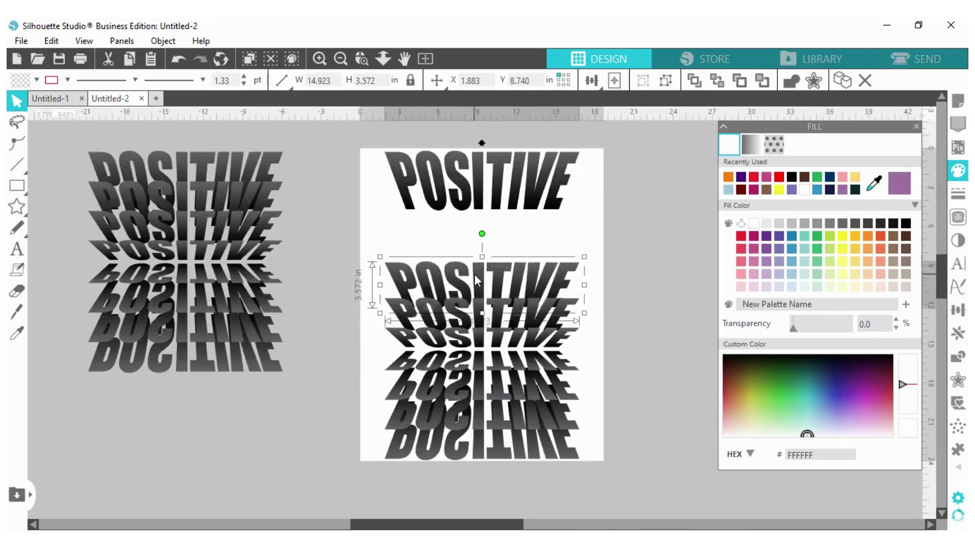
pyautogui.press('Up')
pyautogui.press('Up')
pyautogui.press('Up')
pyautogui.press('Up')
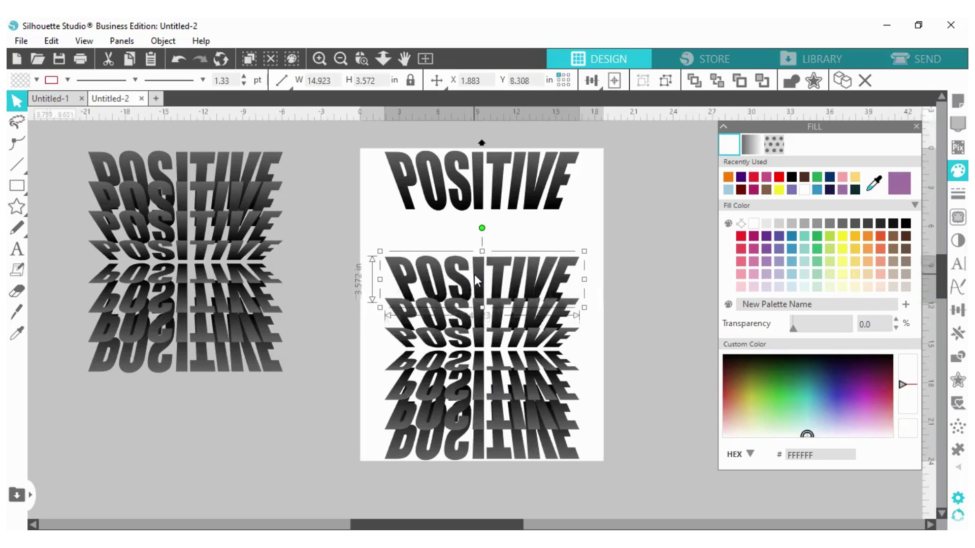
pyautogui.press('Up')
pyautogui.press('Up')
pyautogui.press('Up')
pyautogui.press('Up')
pyautogui.press('Up')
pyautogui.press('Up')
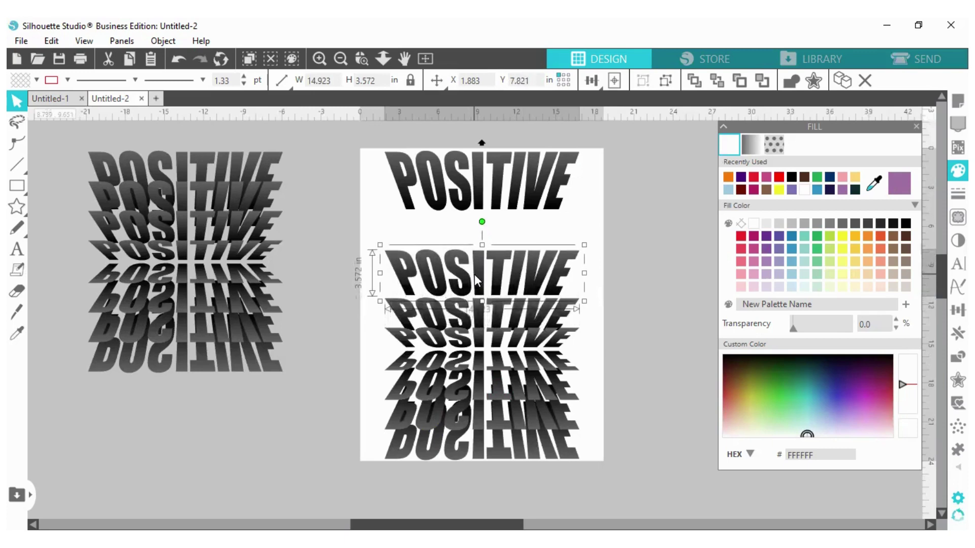
pyautogui.press('Up')
pyautogui.press('Up')
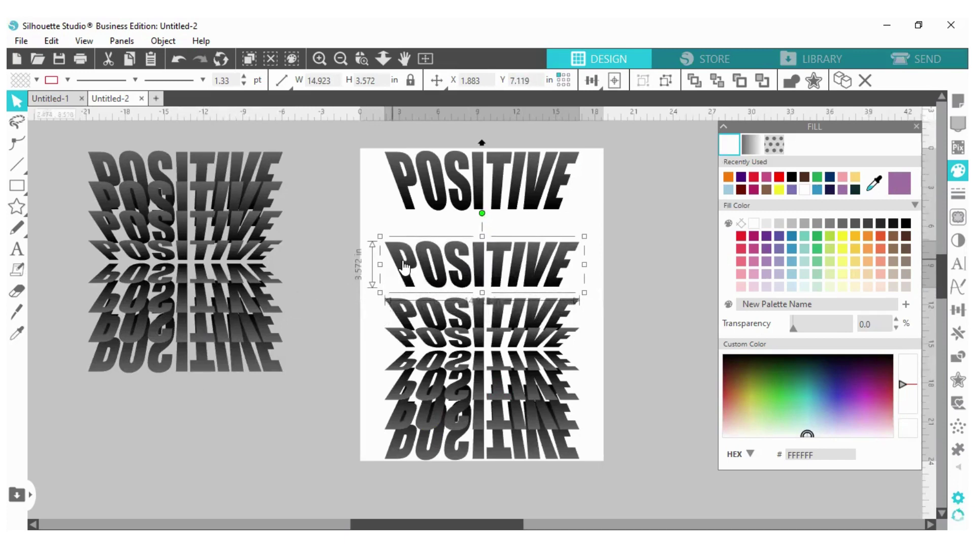
# Nudge the grouped second POSITIVE row straight up to about Y 2.529 in, overlapping the bottom of the top row
pyautogui.press('Up')
pyautogui.press('Up')
pyautogui.press('Up')
pyautogui.press('Up')
pyautogui.press('Up')
pyautogui.press('Up')
pyautogui.press('Up')
pyautogui.press('Up')
pyautogui.press('Up')
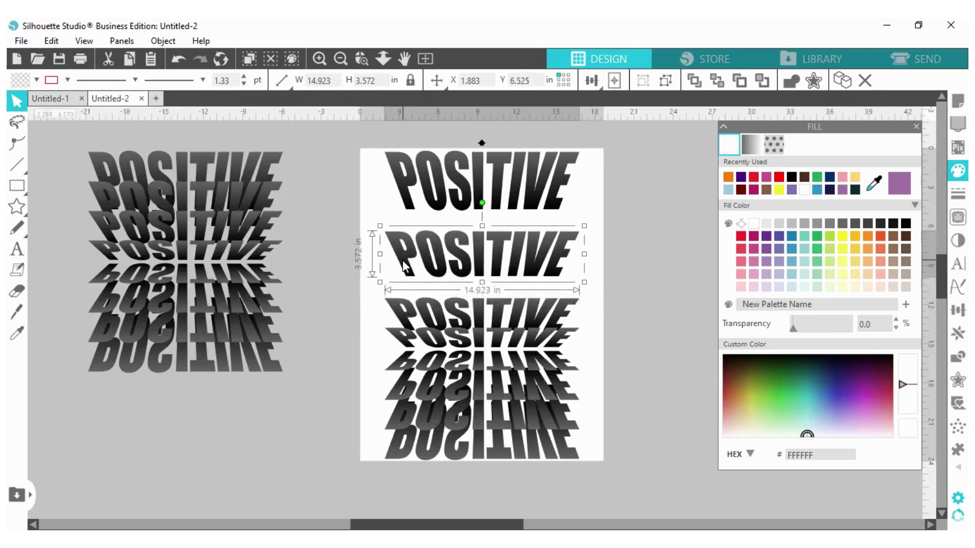
pyautogui.press('Up')
pyautogui.press('Up')
pyautogui.press('Up')
pyautogui.press('Up')
pyautogui.press('Up')
pyautogui.press('Up')
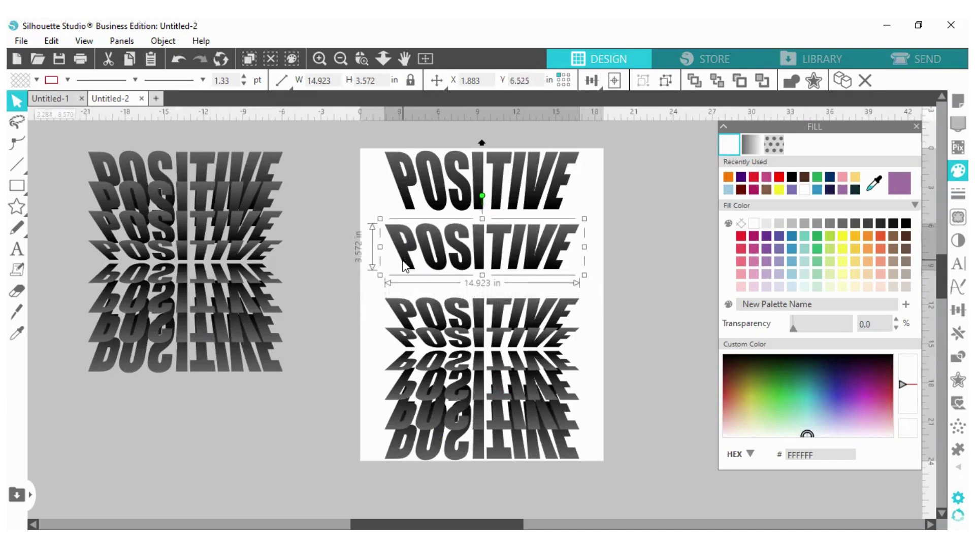
pyautogui.press('Up')
pyautogui.press('Up')
pyautogui.press('Up')
pyautogui.press('Up')
pyautogui.press('Up')
pyautogui.press('Up')
pyautogui.press('Up')
pyautogui.press('Up')
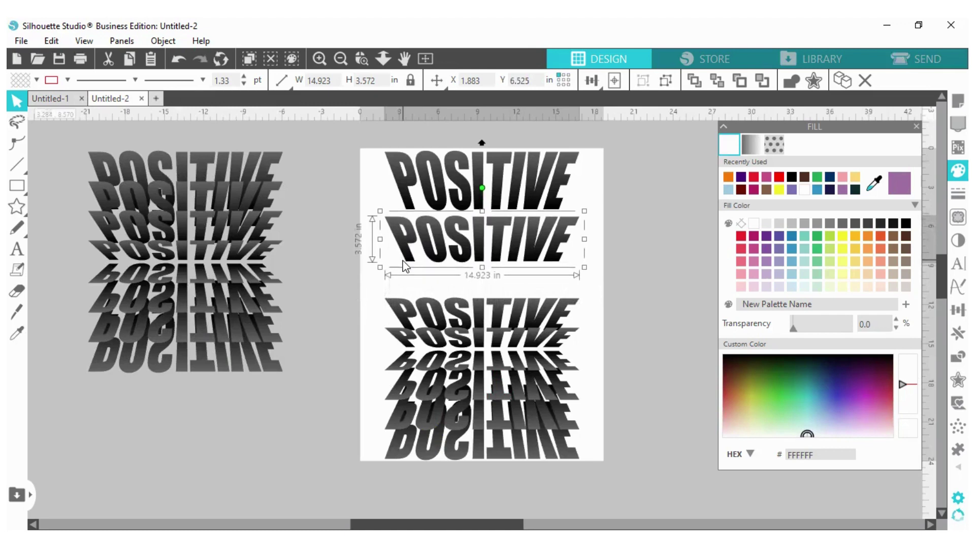
pyautogui.press('Up')
pyautogui.press('Up')
pyautogui.press('Up')
pyautogui.press('Up')
pyautogui.press('Up')
pyautogui.press('Up')
pyautogui.press('Up')
pyautogui.press('Up')
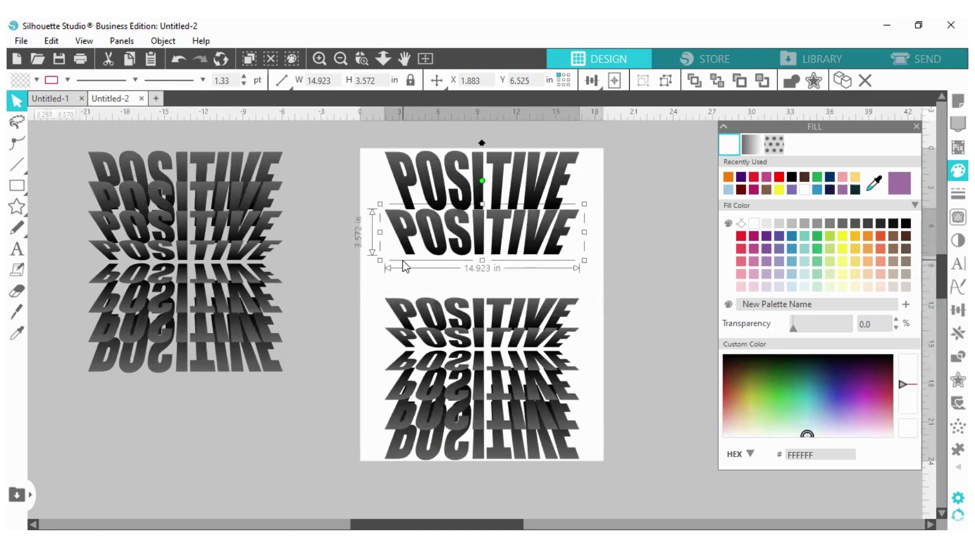
pyautogui.press('Up')
pyautogui.press('Up')
pyautogui.press('Up')
pyautogui.press('Up')
pyautogui.press('Up')
pyautogui.press('Up')
pyautogui.press('Up')
pyautogui.press('Up')
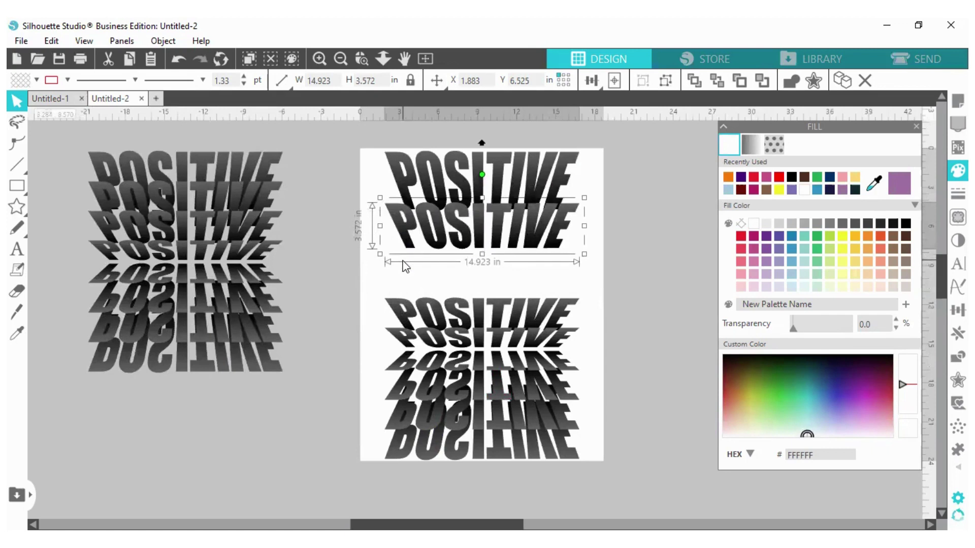
pyautogui.press('Up')
pyautogui.press('Up')
pyautogui.press('Up')
pyautogui.press('Up')
pyautogui.press('Up')
pyautogui.press('Up')
pyautogui.press('Up')
pyautogui.press('Up')
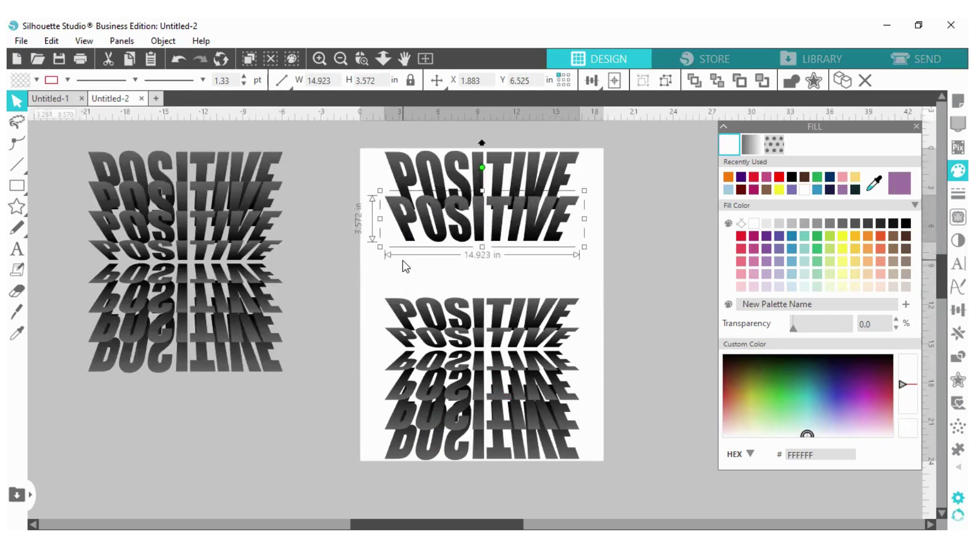
pyautogui.press('Up')
pyautogui.press('Up')
pyautogui.press('Up')
pyautogui.press('Up')
pyautogui.press('Up')
pyautogui.press('Up')
pyautogui.press('Up')
pyautogui.press('Up')
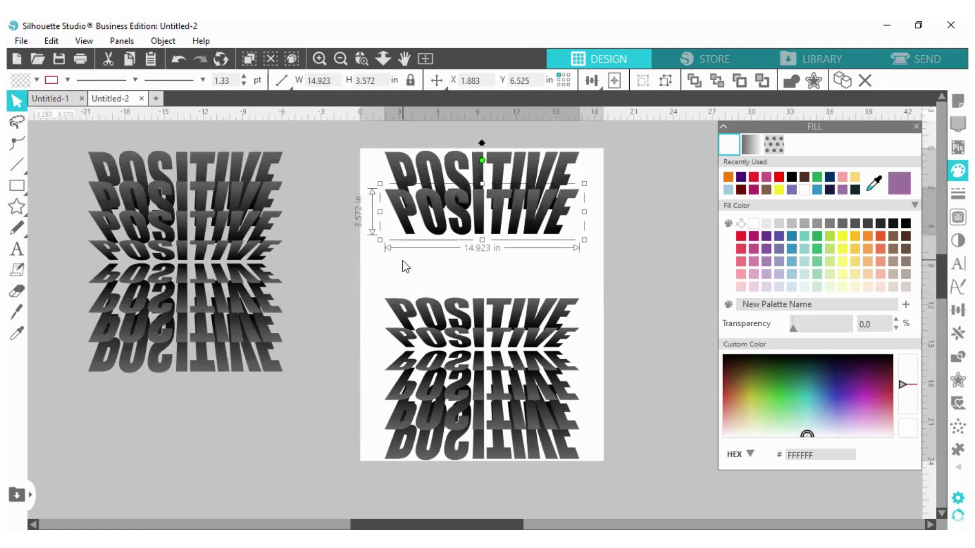
pyautogui.press('Up')
pyautogui.press('Up')
pyautogui.press('Up')
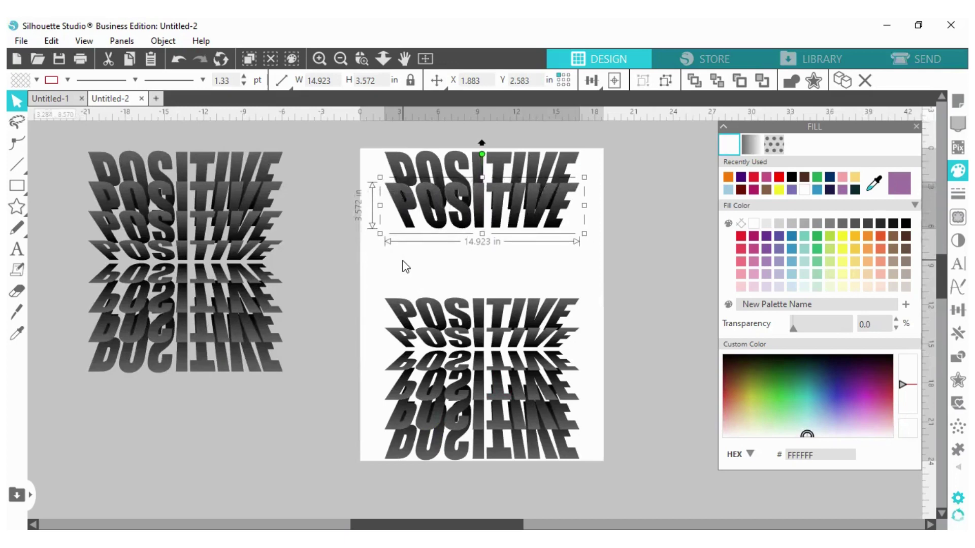
pyautogui.press('Up')
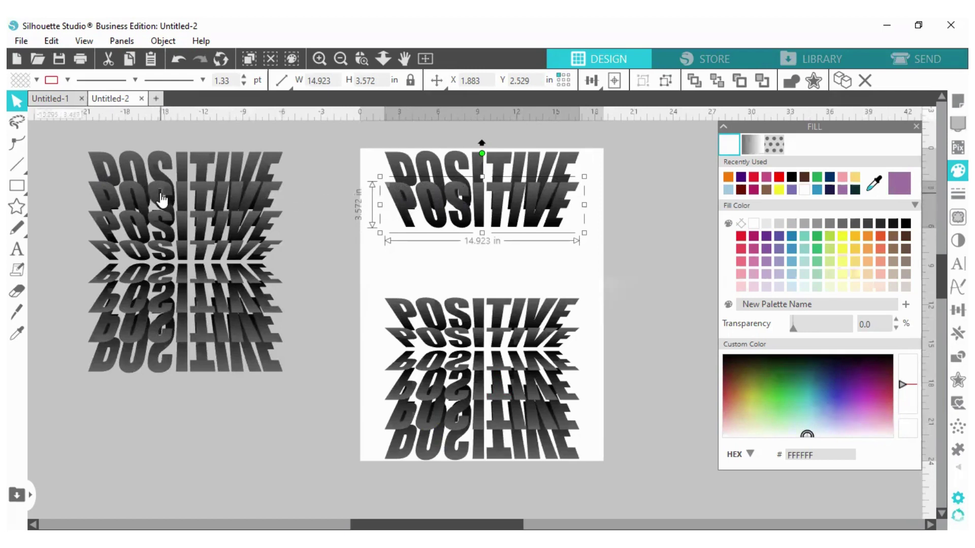
# Select all the letters of the third POSITIVE row on the page and group them
pyautogui.click(370, 286)
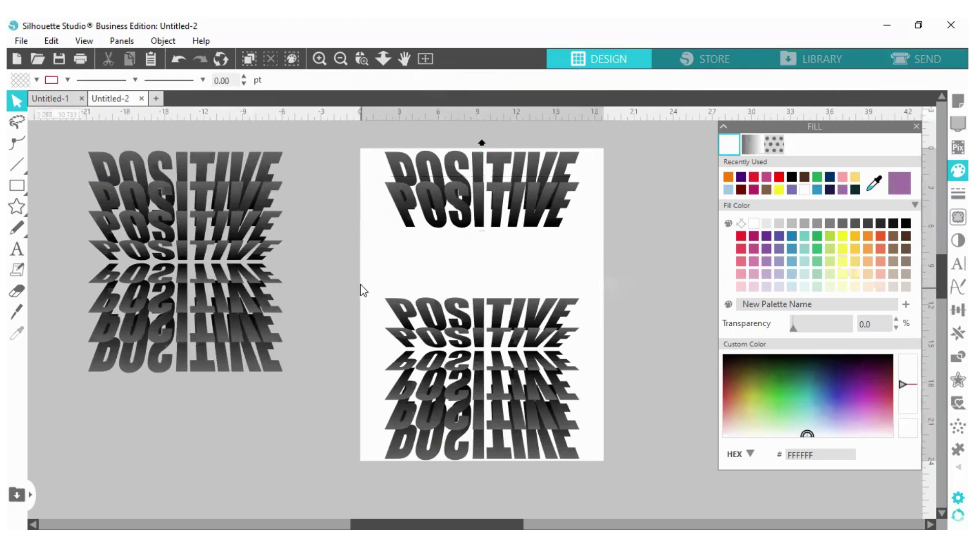
pyautogui.moveTo(383, 311); pyautogui.dragTo(586, 310)
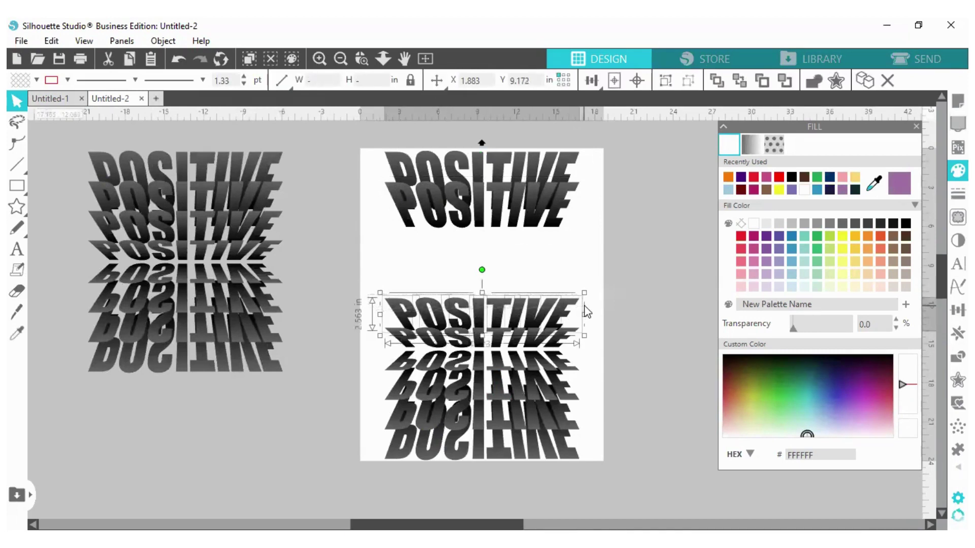
pyautogui.rightClick(586, 311)
pyautogui.click(621, 371)
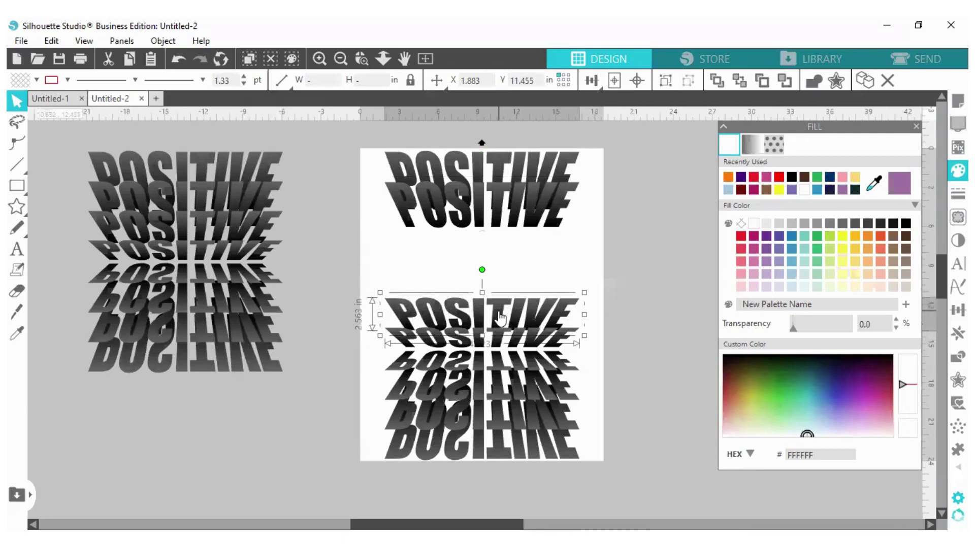
# Nudge the grouped third row straight up to about Y 5.676 in, just under the second row
pyautogui.press('Up')
pyautogui.press('Up')
pyautogui.press('Up')
pyautogui.press('Up')
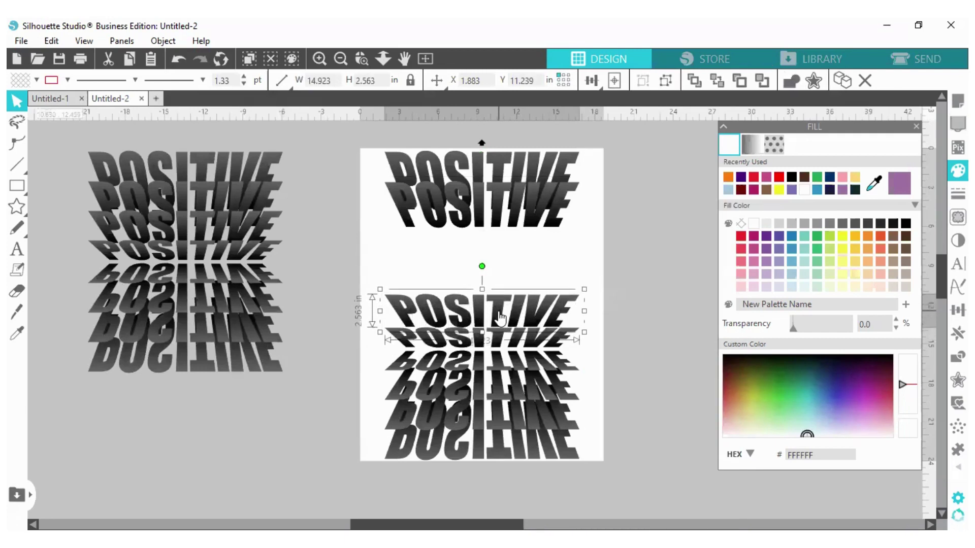
pyautogui.press('Up')
pyautogui.press('Up')
pyautogui.press('Up')
pyautogui.press('Up')
pyautogui.press('Up')
pyautogui.press('Up')
pyautogui.press('Up')
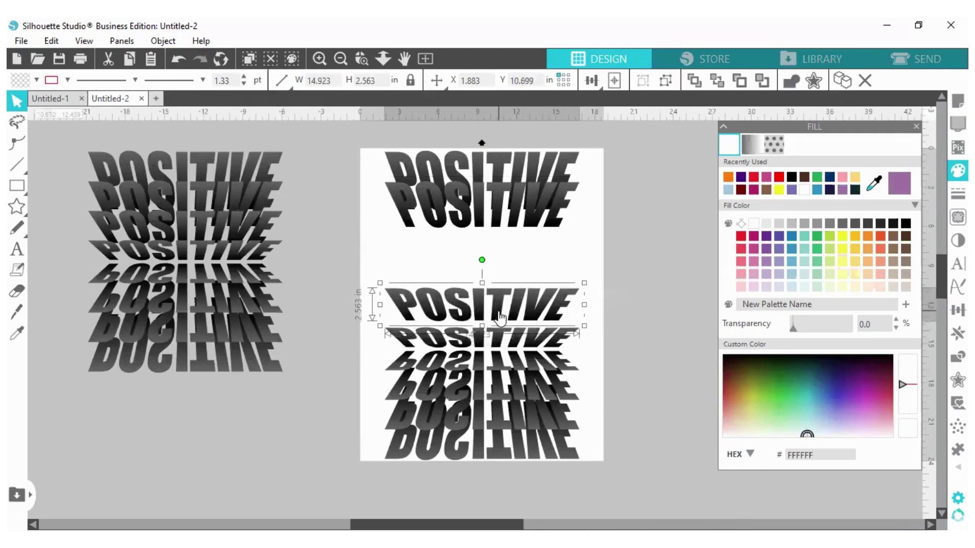
pyautogui.press('Up')
pyautogui.press('Up')
pyautogui.press('Up')
pyautogui.press('Up')
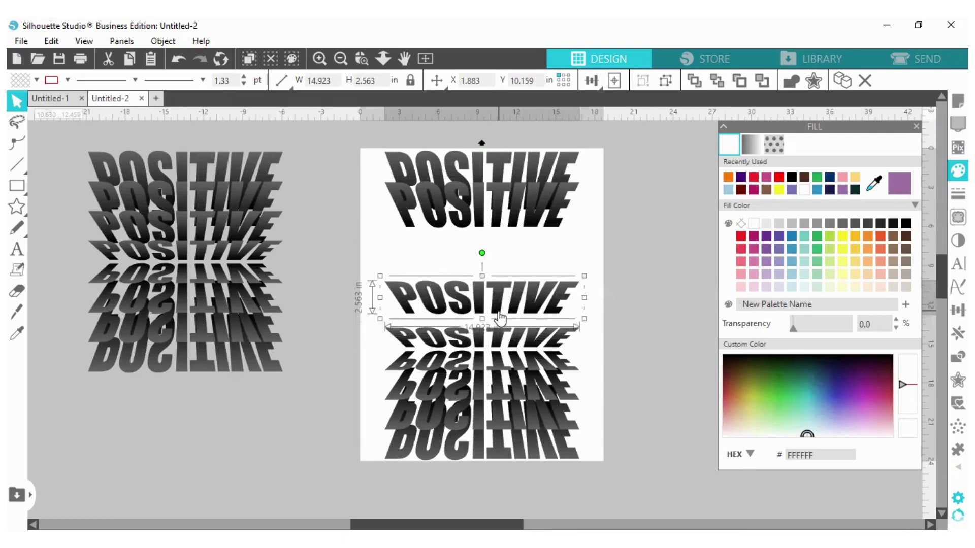
pyautogui.press('Up')
pyautogui.press('Up')
pyautogui.press('Up')
pyautogui.press('Up')
pyautogui.press('Up')
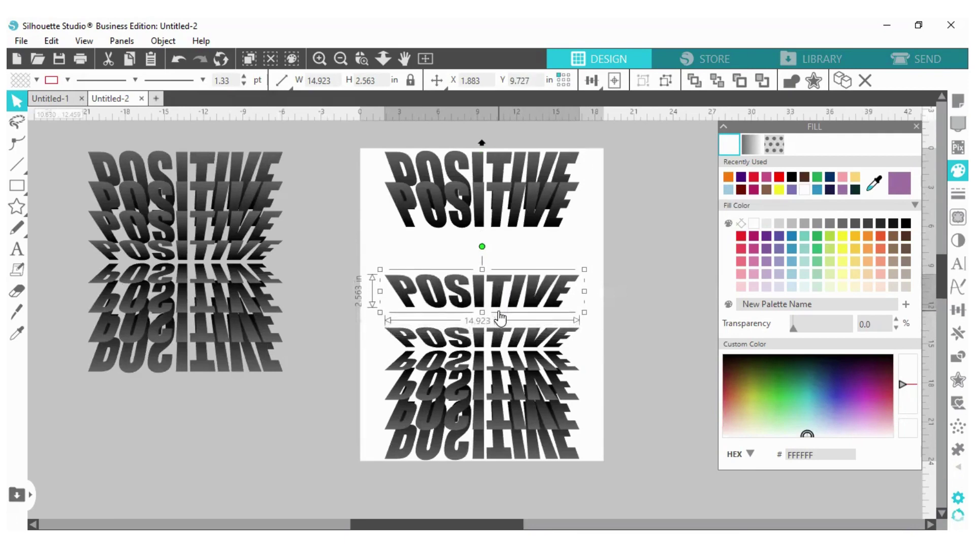
pyautogui.press('Up')
pyautogui.press('Up')
pyautogui.press('Up')
pyautogui.press('Up')
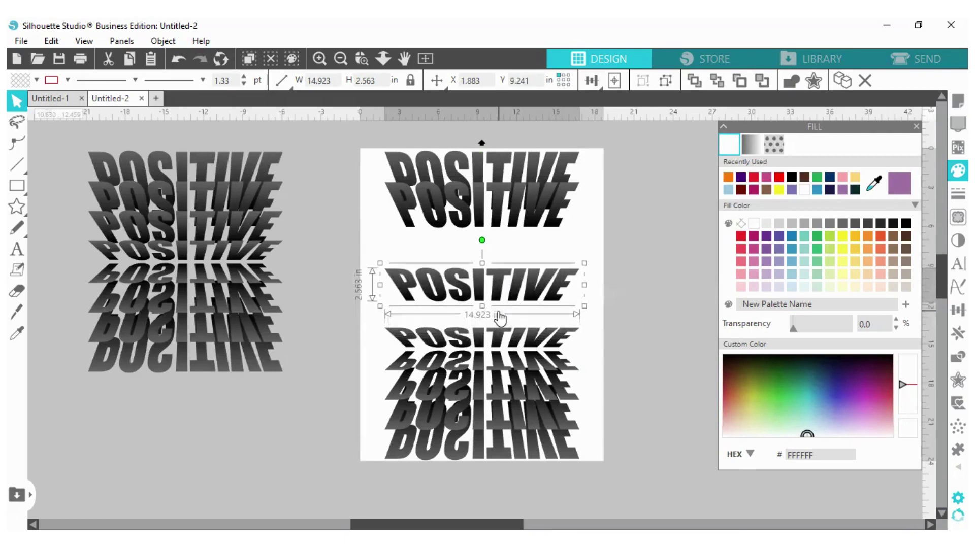
pyautogui.press('Up')
pyautogui.press('Up')
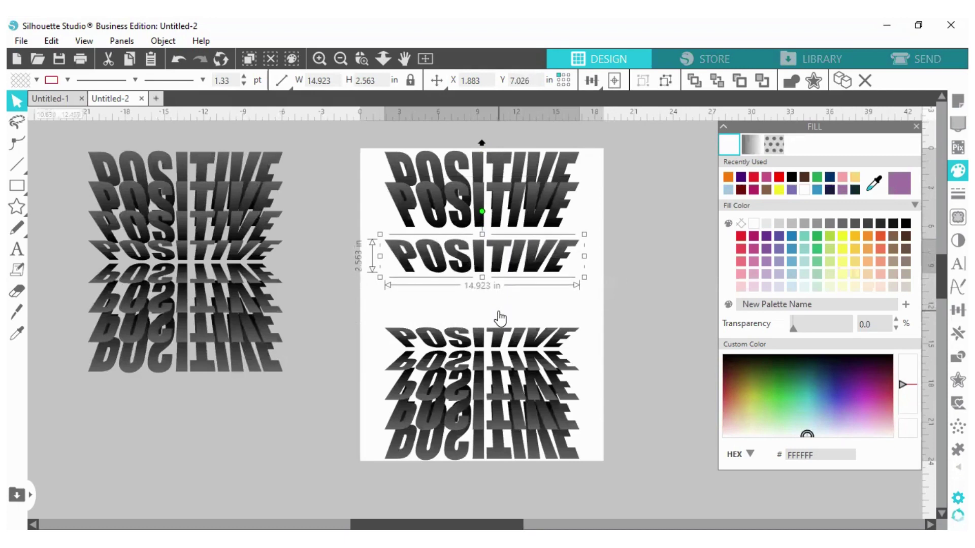
pyautogui.press('Up')
pyautogui.press('Up')
pyautogui.press('Up')
pyautogui.press('Up')
pyautogui.press('Up')
pyautogui.press('Up')
pyautogui.press('Up')
pyautogui.press('Up')
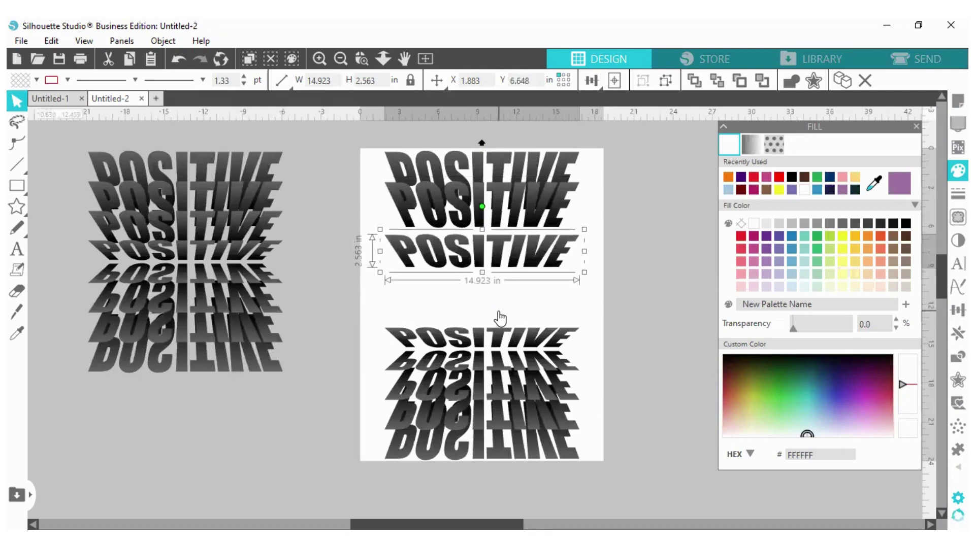
pyautogui.press('Up')
pyautogui.press('Up')
pyautogui.press('Up')
pyautogui.press('Up')
pyautogui.press('Up')
pyautogui.press('Up')
pyautogui.press('Up')
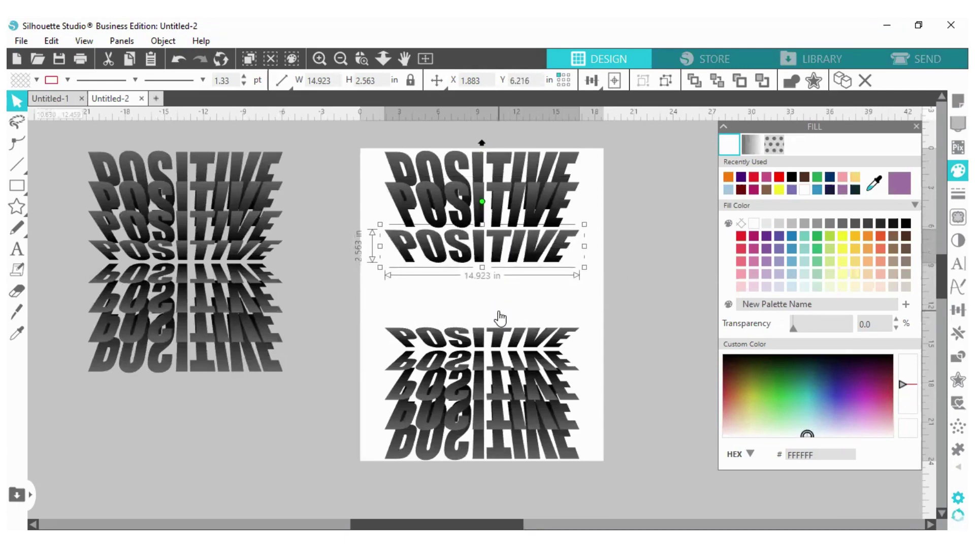
pyautogui.press('Up')
pyautogui.press('Up')
pyautogui.press('Up')
pyautogui.press('Up')
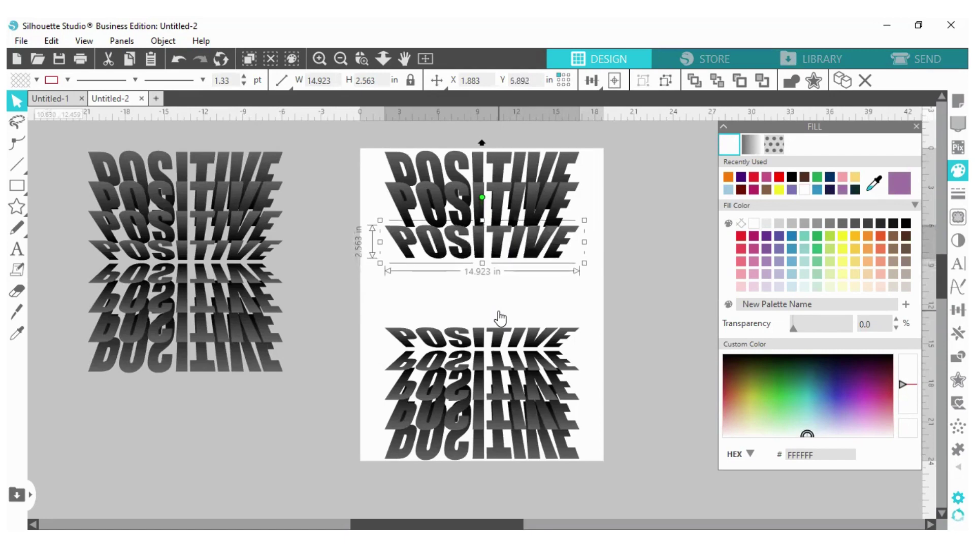
pyautogui.press('Up')
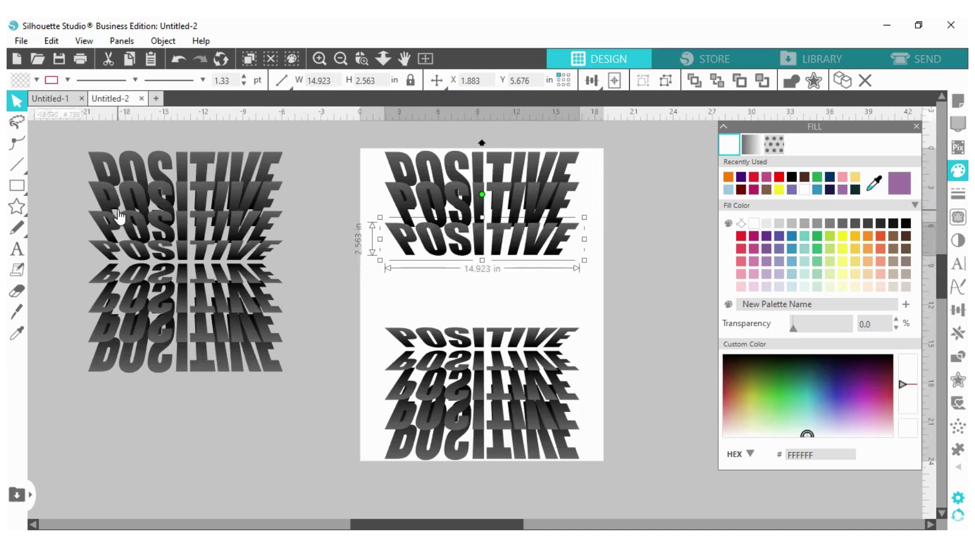
# Nudge the second row up slightly to Y 2.474 in, and the third row up to about Y 4.758 in so it overlaps the second
pyautogui.click(395, 191)
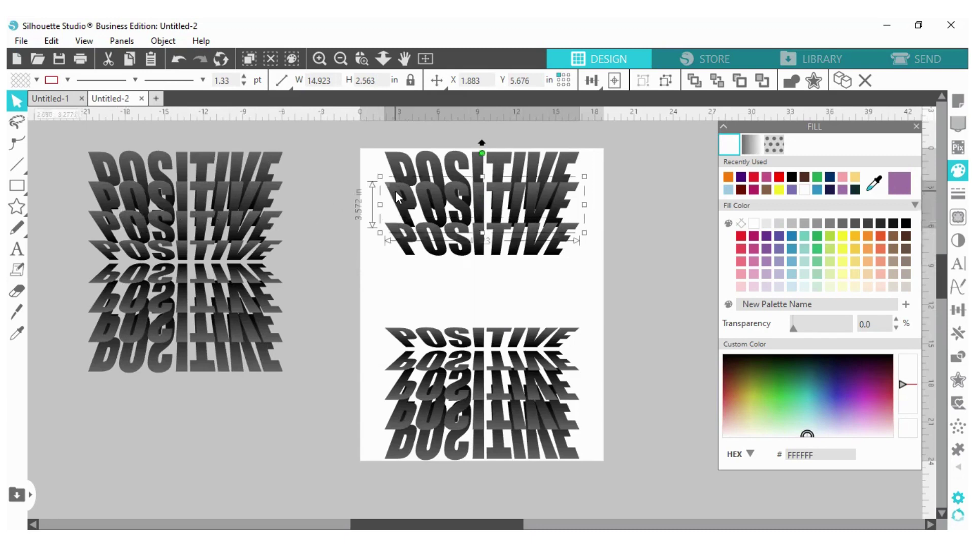
pyautogui.press('Up')
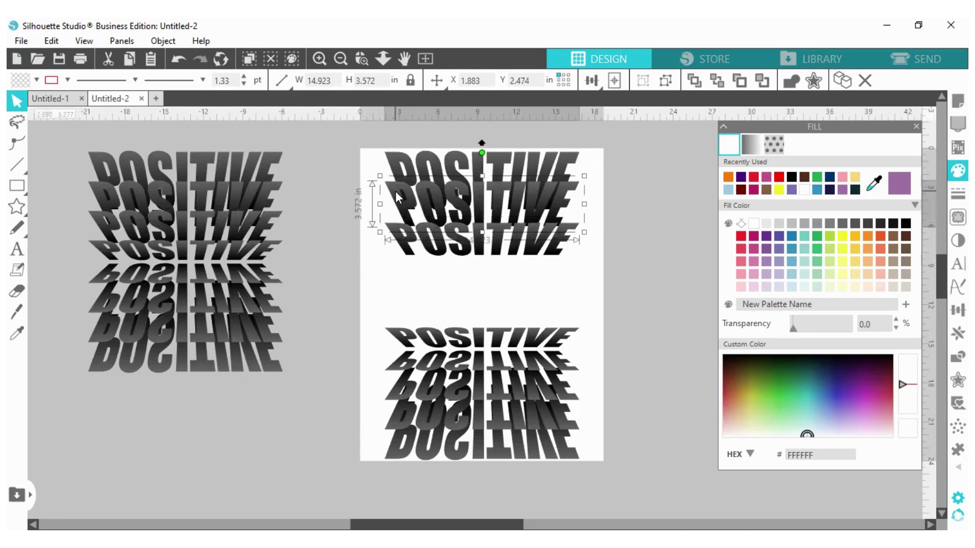
pyautogui.click(446, 250)
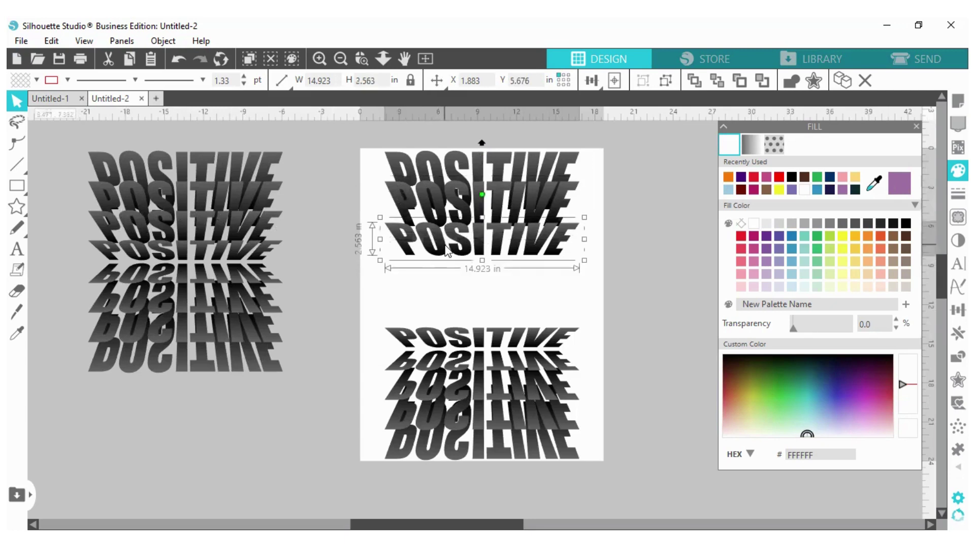
pyautogui.press('Up')
pyautogui.press('Up')
pyautogui.press('Up')
pyautogui.press('Up')
pyautogui.press('Up')
pyautogui.press('Up')
pyautogui.press('Up')
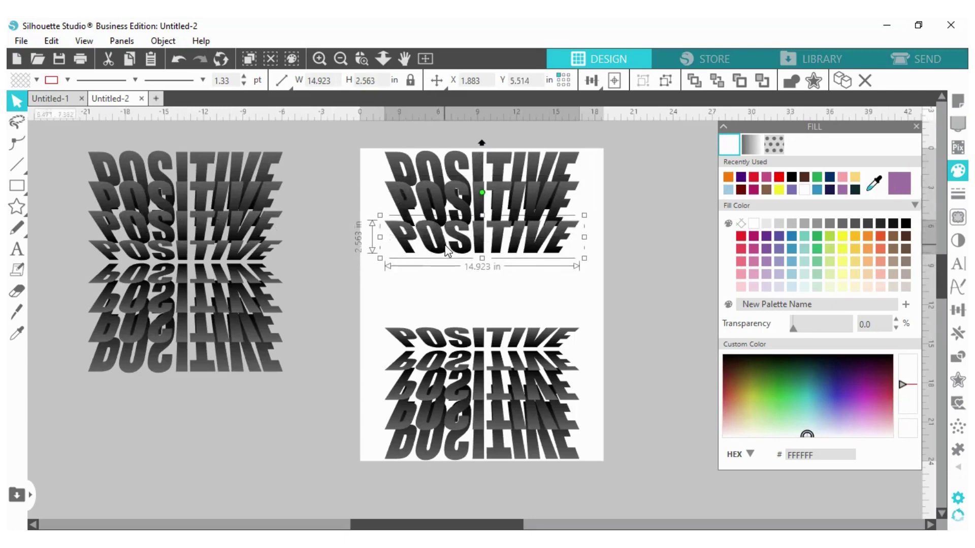
pyautogui.press('Up')
pyautogui.press('Up')
pyautogui.press('Up')
pyautogui.press('Up')
pyautogui.press('Up')
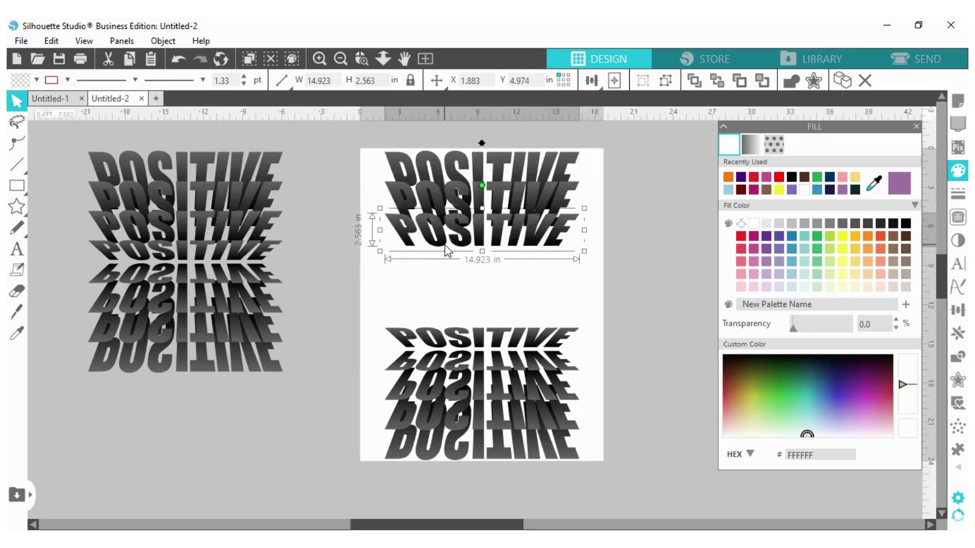
pyautogui.press('Up')
pyautogui.press('Up')
pyautogui.press('Up')
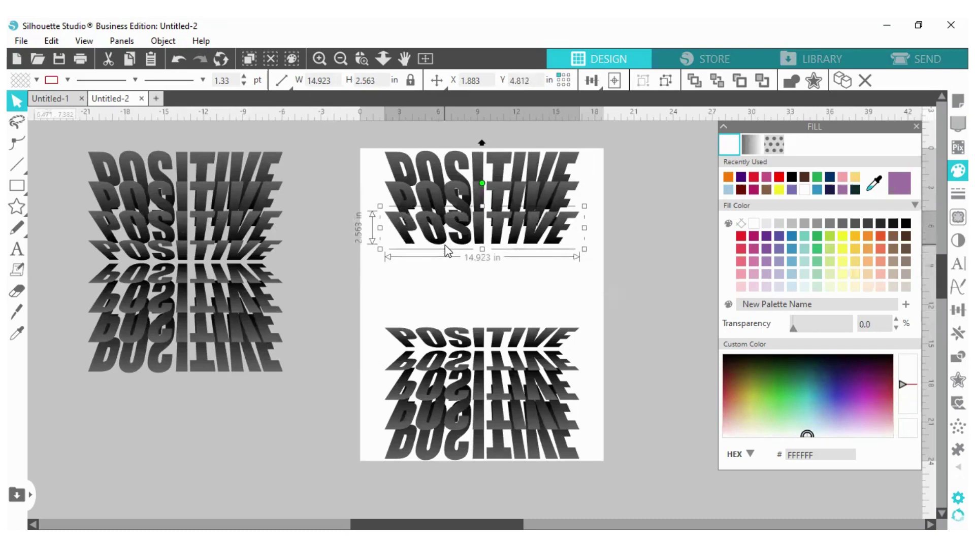
pyautogui.press('Up')
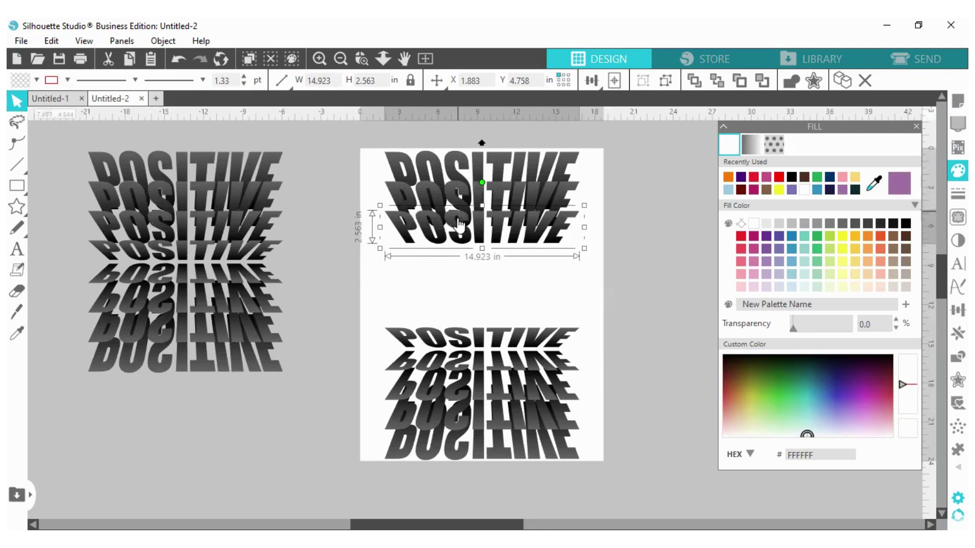
# Select all the letters of the fourth POSITIVE row, just above the mirrored rows, and group them
pyautogui.click(346, 303)
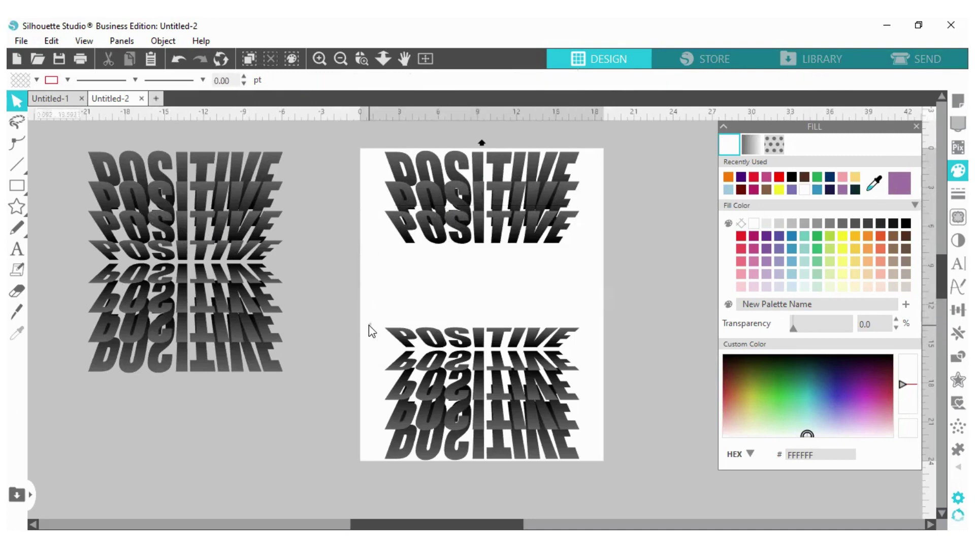
pyautogui.moveTo(386, 341); pyautogui.dragTo(591, 334)
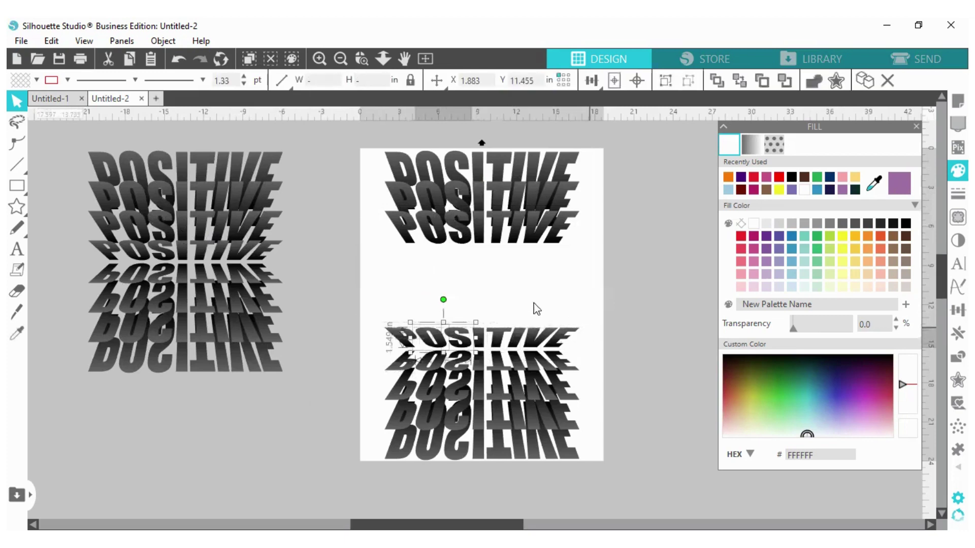
pyautogui.moveTo(381, 314); pyautogui.dragTo(589, 331)
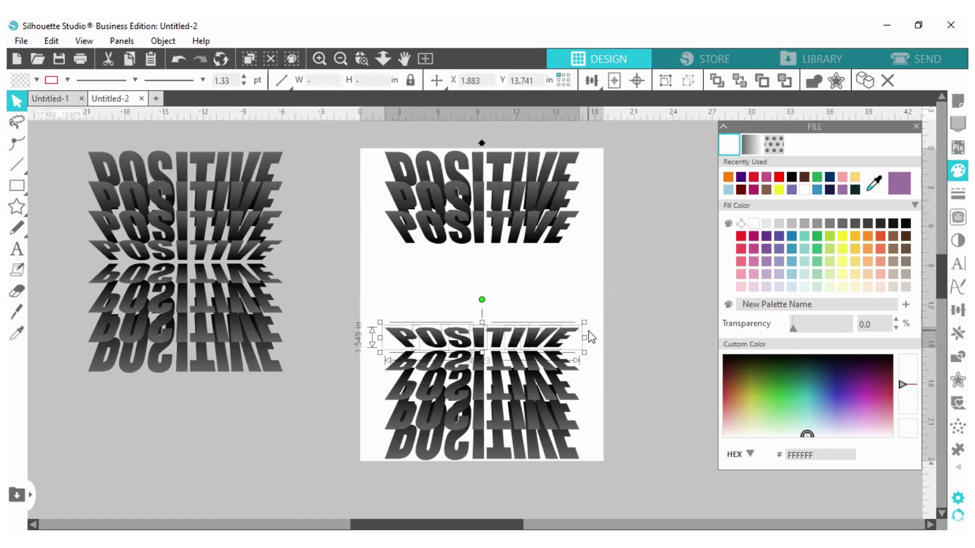
pyautogui.rightClick(587, 337)
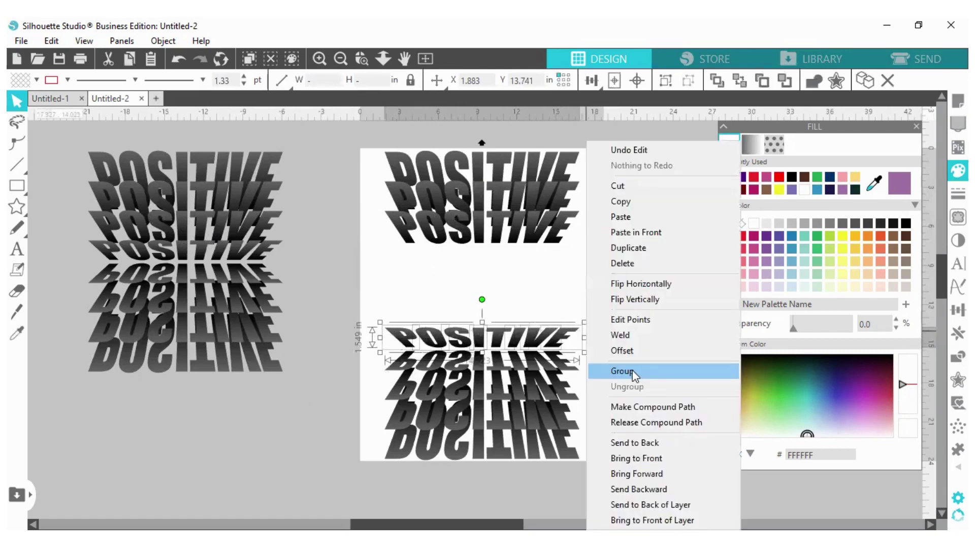
pyautogui.click(634, 376)
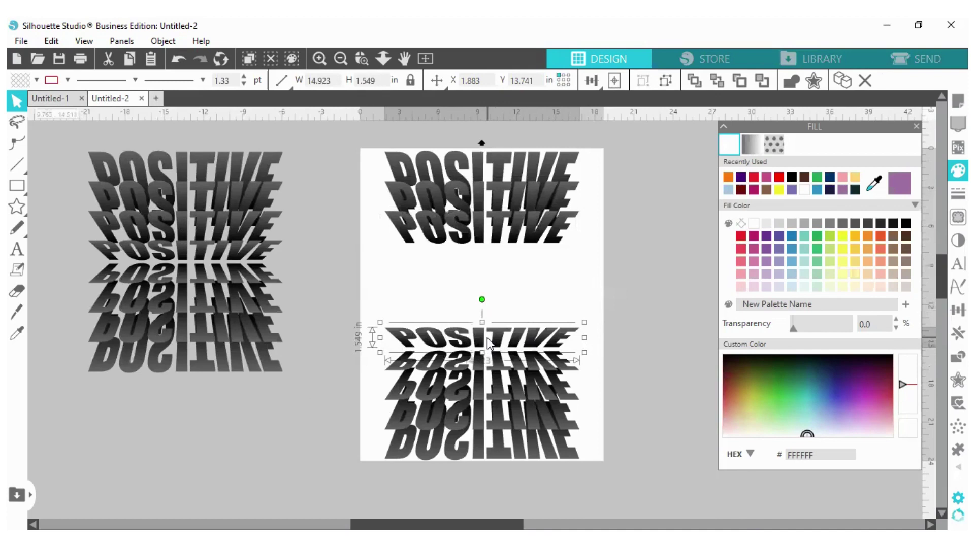
# Nudge the grouped fourth POSITIVE row straight up to Y 6.990 in so it overlaps the bottom of the third row
pyautogui.press('Up')
pyautogui.press('Up')
pyautogui.press('Up')
pyautogui.press('Up')
pyautogui.press('Up')
pyautogui.press('Up')
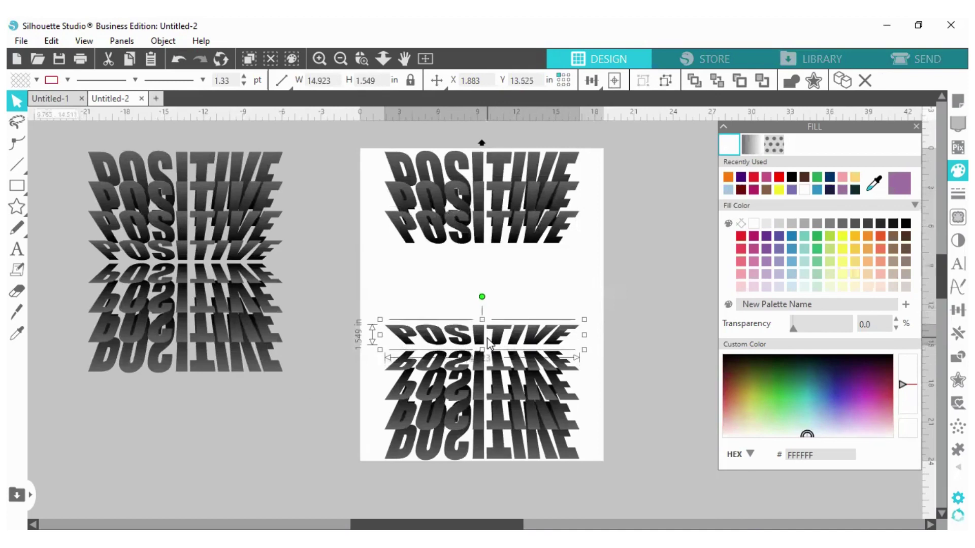
pyautogui.press('Up')
pyautogui.press('Up')
pyautogui.press('Up')
pyautogui.press('Up')
pyautogui.press('Up')
pyautogui.press('Up')
pyautogui.press('Up')
pyautogui.press('Up')
pyautogui.press('Up')
pyautogui.press('Up')
pyautogui.press('Up')
pyautogui.press('Up')
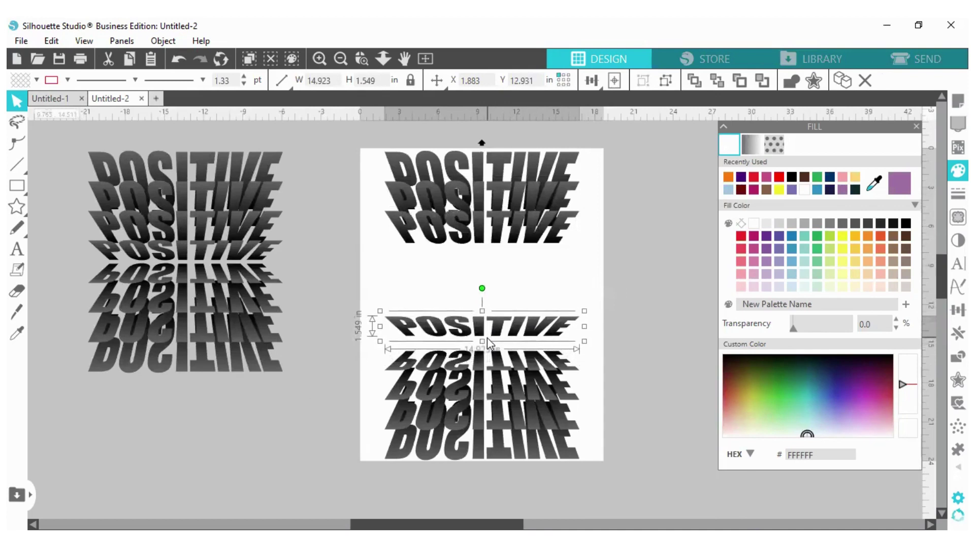
pyautogui.press('Up')
pyautogui.press('Up')
pyautogui.press('Up')
pyautogui.press('Up')
pyautogui.press('Up')
pyautogui.press('Up')
pyautogui.press('Up')
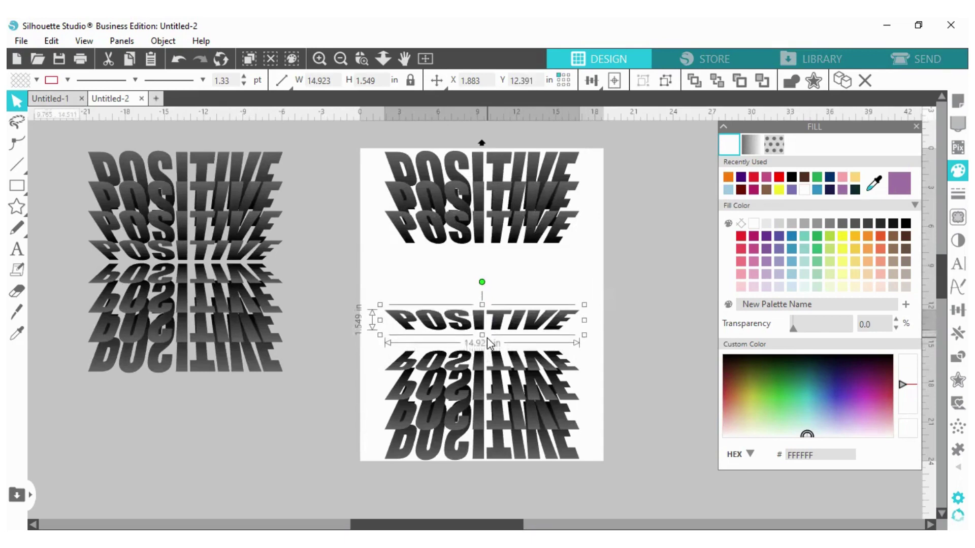
pyautogui.press('Up')
pyautogui.press('Up')
pyautogui.press('Up')
pyautogui.press('Up')
pyautogui.press('Up')
pyautogui.press('Up')
pyautogui.press('Up')
pyautogui.press('Up')
pyautogui.press('Up')
pyautogui.press('Up')
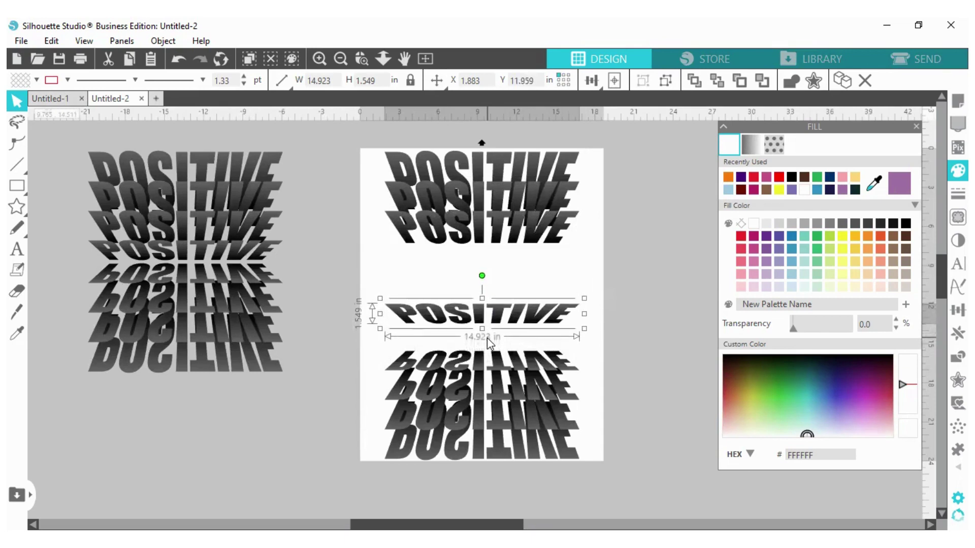
pyautogui.press('Up')
pyautogui.press('Up')
pyautogui.press('Up')
pyautogui.press('Up')
pyautogui.press('Up')
pyautogui.press('Up')
pyautogui.press('Up')
pyautogui.press('Up')
pyautogui.press('Up')
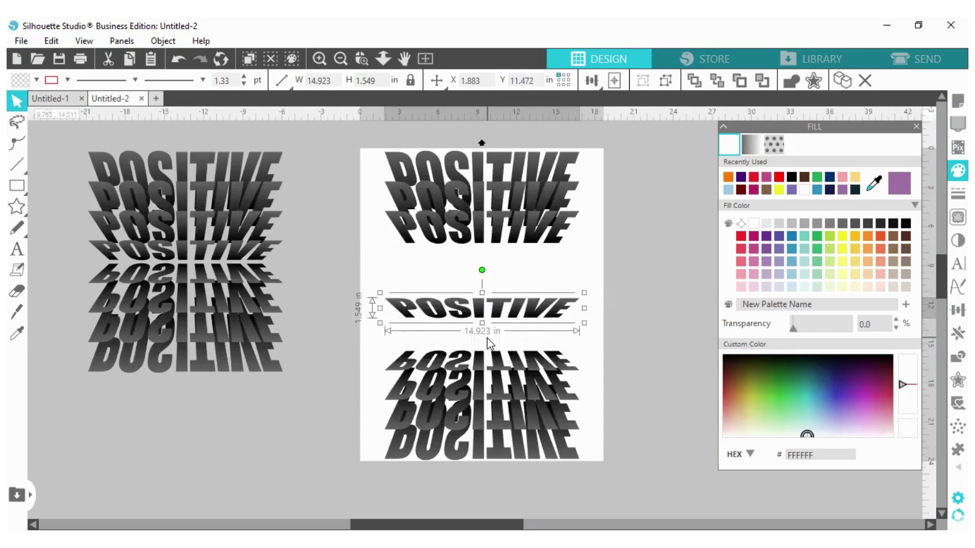
pyautogui.press('Up')
pyautogui.press('Up')
pyautogui.press('Up')
pyautogui.press('Up')
pyautogui.press('Up')
pyautogui.press('Up')
pyautogui.press('Up')
pyautogui.press('Up')
pyautogui.press('Up')
pyautogui.press('Up')
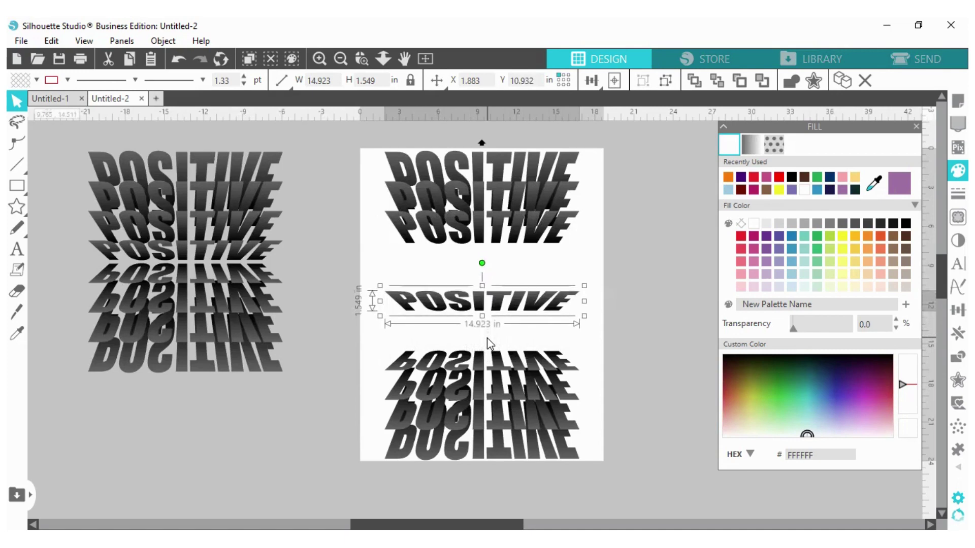
pyautogui.press('Up')
pyautogui.press('Up')
pyautogui.press('Up')
pyautogui.press('Up')
pyautogui.press('Up')
pyautogui.press('Up')
pyautogui.press('Up')
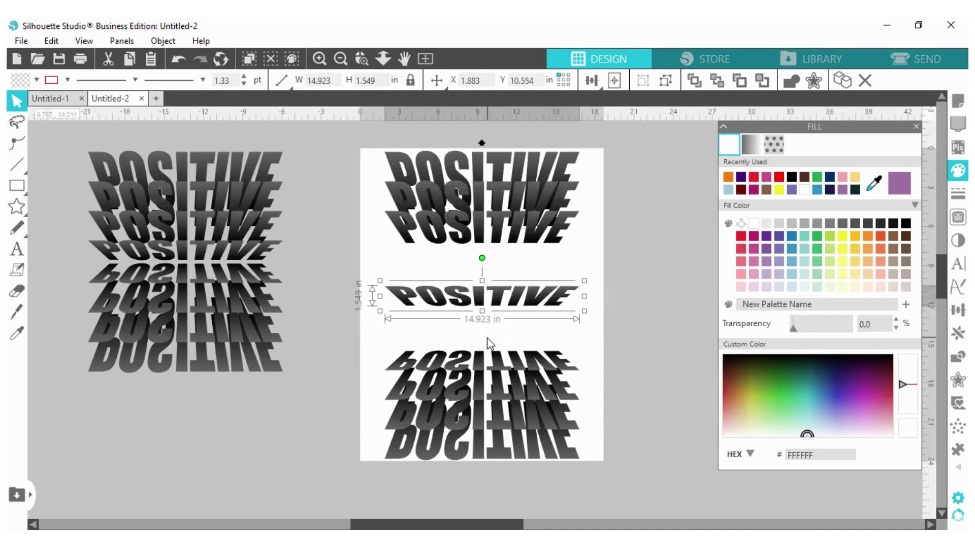
pyautogui.press('Up')
pyautogui.press('Up')
pyautogui.press('Up')
pyautogui.press('Up')
pyautogui.press('Up')
pyautogui.press('Up')
pyautogui.press('Up')
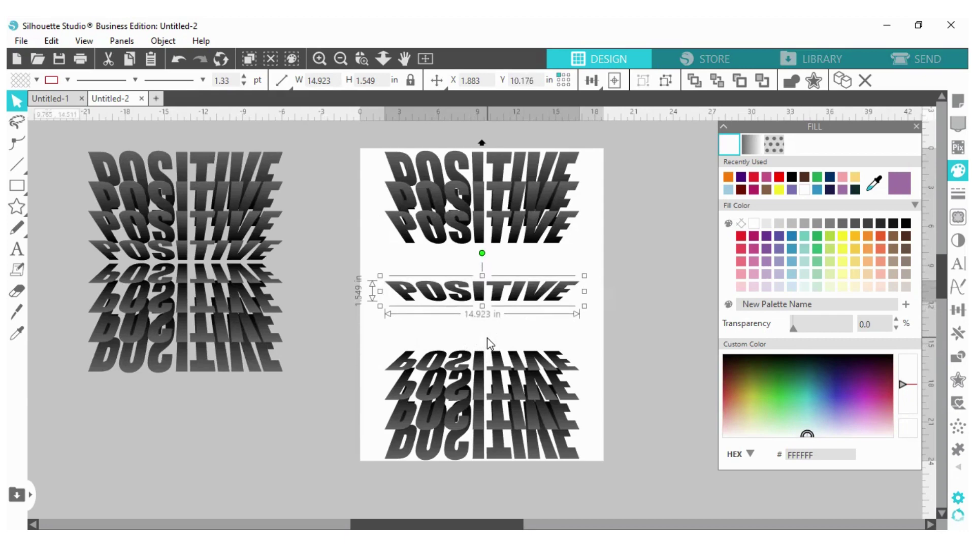
pyautogui.press('Up')
pyautogui.press('Up')
pyautogui.press('Up')
pyautogui.press('Up')
pyautogui.press('Up')
pyautogui.press('Up')
pyautogui.press('Up')
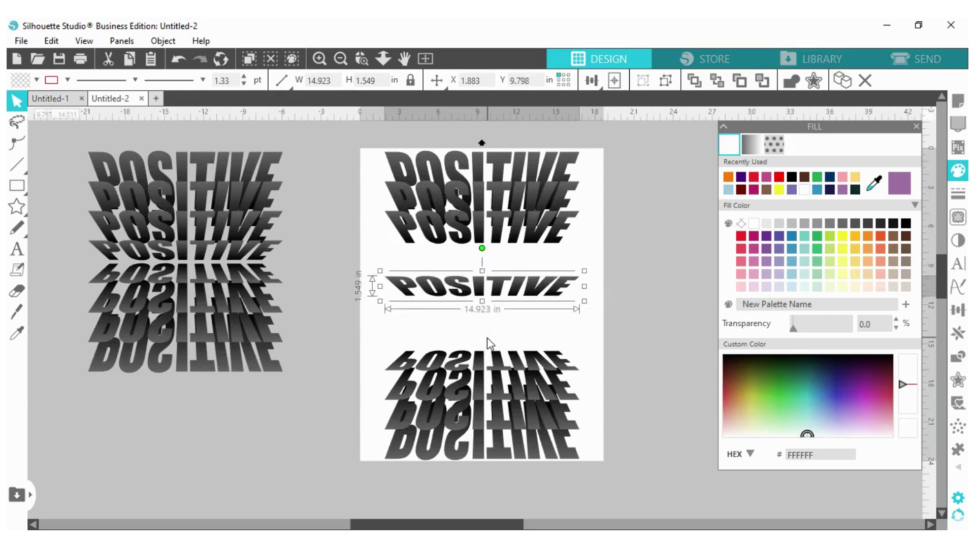
pyautogui.press('Up')
pyautogui.press('Up')
pyautogui.press('Up')
pyautogui.press('Up')
pyautogui.press('Up')
pyautogui.press('Up')
pyautogui.press('Up')
pyautogui.press('Up')
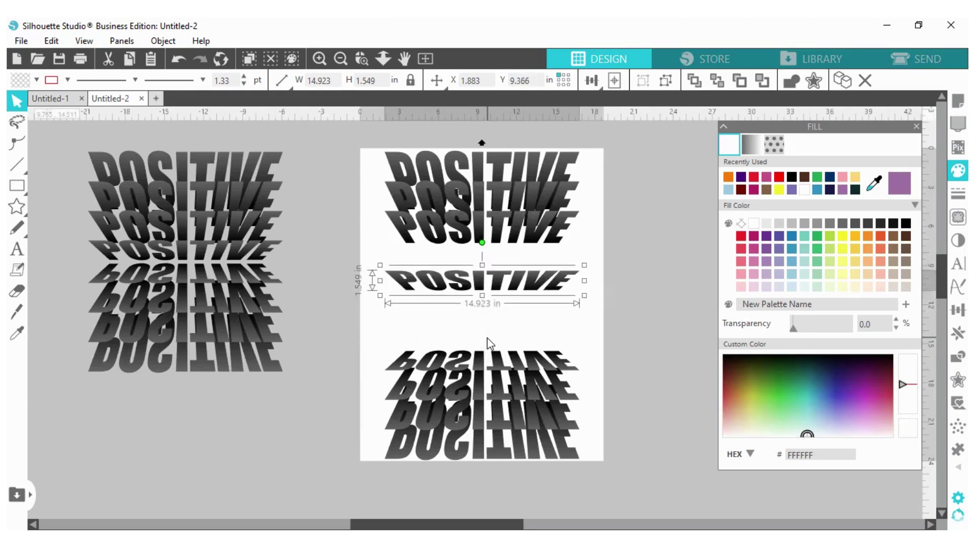
pyautogui.press('Up')
pyautogui.press('Up')
pyautogui.press('Up')
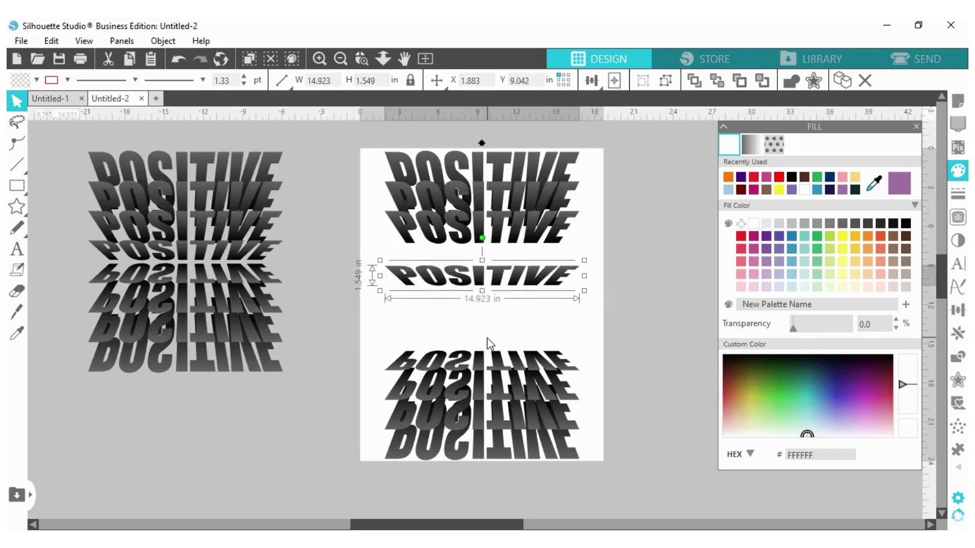
pyautogui.press('Up')
pyautogui.press('Up')
pyautogui.press('Up')
pyautogui.press('Up')
pyautogui.press('Up')
pyautogui.press('Up')
pyautogui.press('Up')
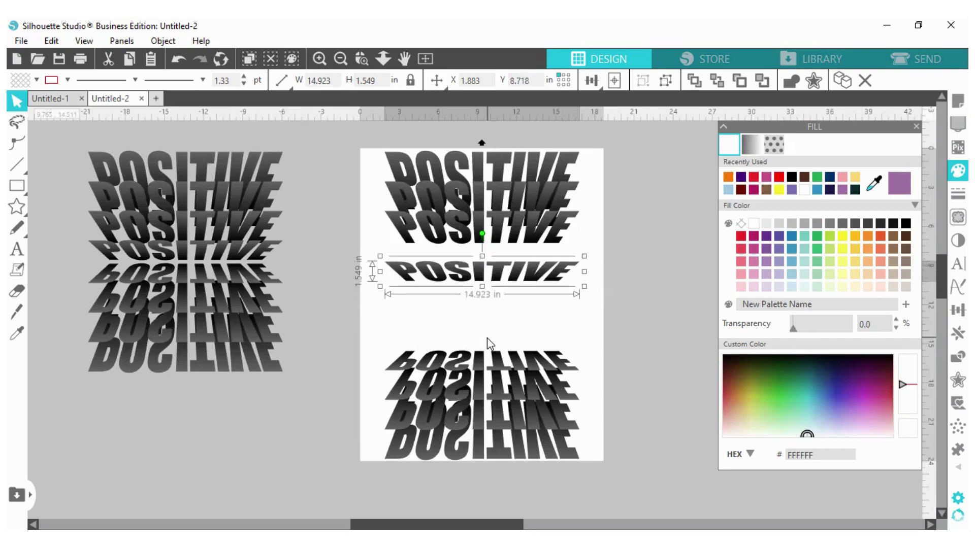
pyautogui.press('Up')
pyautogui.press('Up')
pyautogui.press('Up')
pyautogui.press('Up')
pyautogui.press('Up')
pyautogui.press('Up')
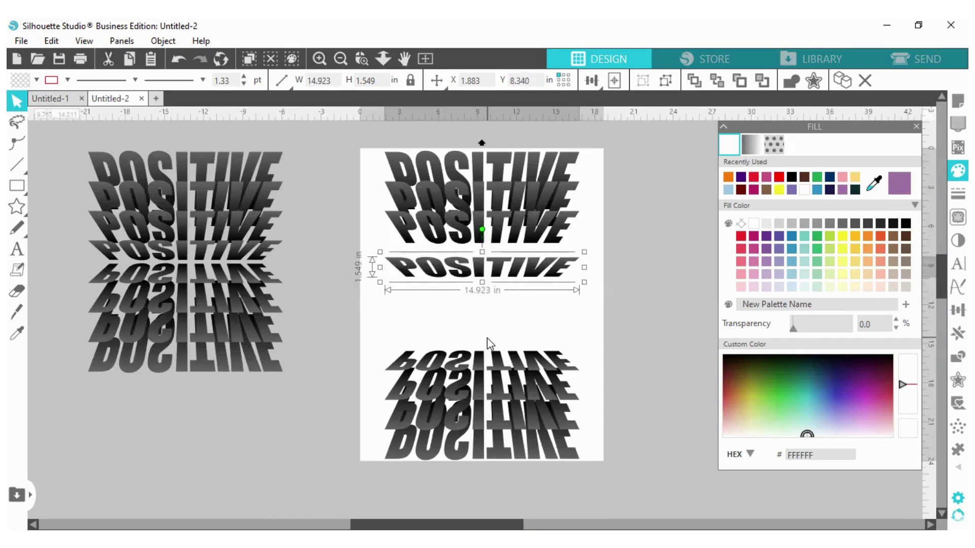
pyautogui.press('Up')
pyautogui.press('Up')
pyautogui.press('Up')
pyautogui.press('Up')
pyautogui.press('Up')
pyautogui.press('Up')
pyautogui.press('Up')
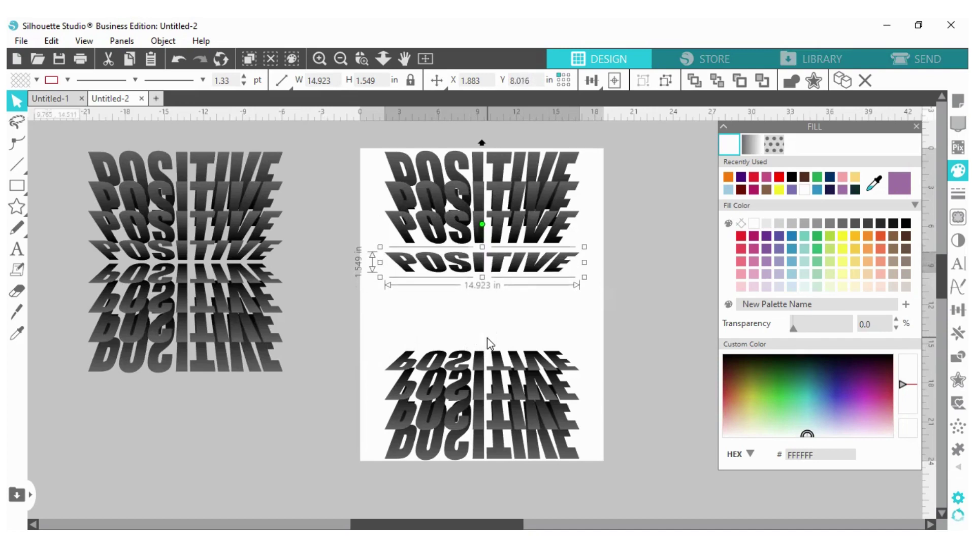
pyautogui.press('Up')
pyautogui.press('Up')
pyautogui.press('Up')
pyautogui.press('Up')
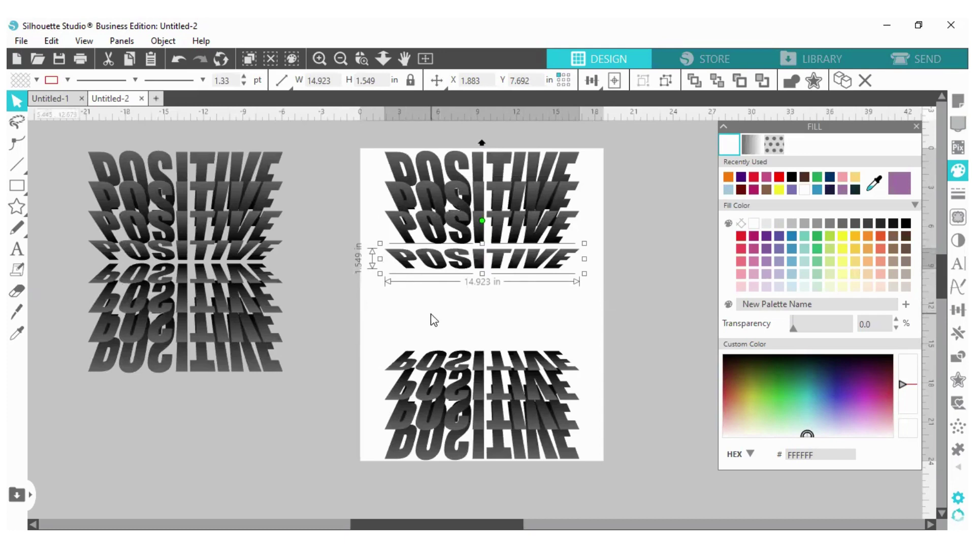
pyautogui.press('Up')
pyautogui.press('Up')
pyautogui.press('Up')
pyautogui.press('Up')
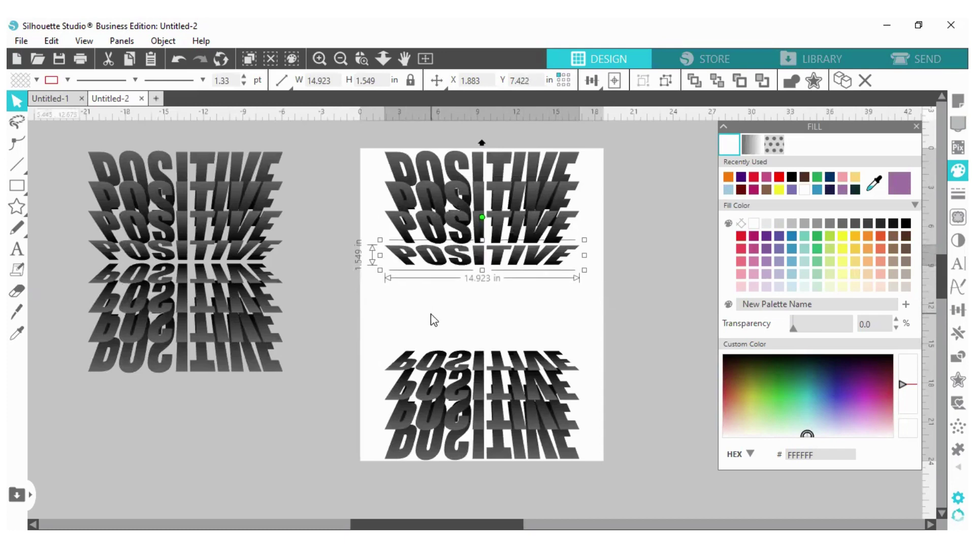
pyautogui.press('Up')
pyautogui.press('Up')
pyautogui.press('Up')
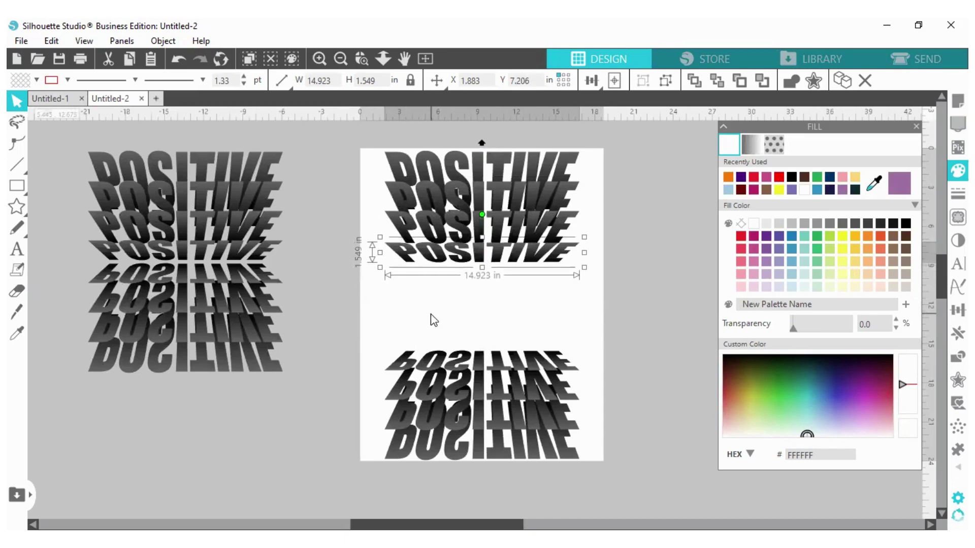
pyautogui.press('Up')
pyautogui.press('Up')
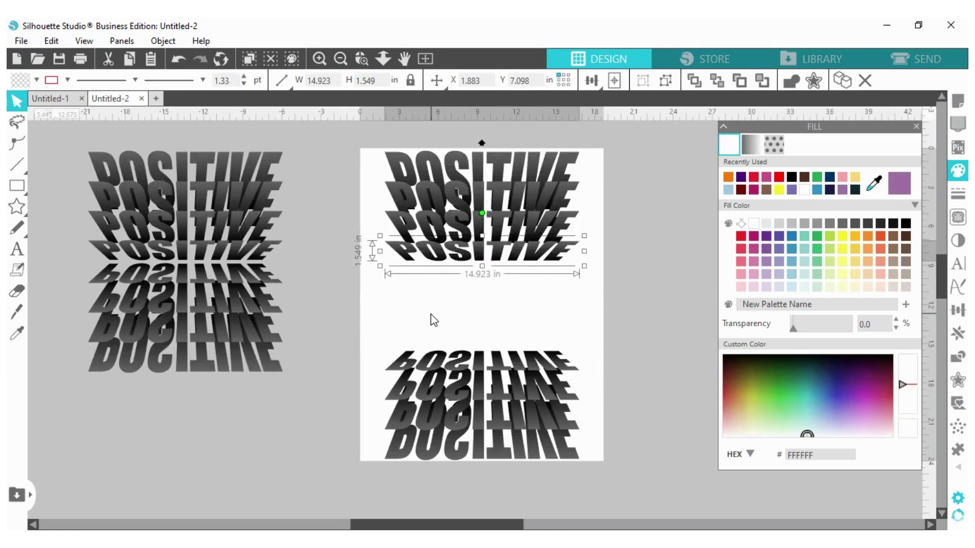
pyautogui.press('Up')
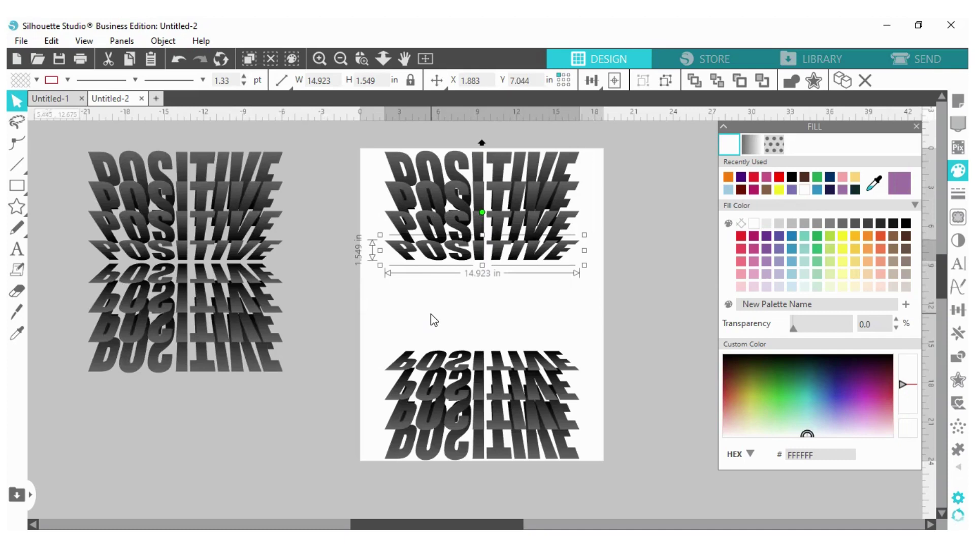
pyautogui.press('Up')
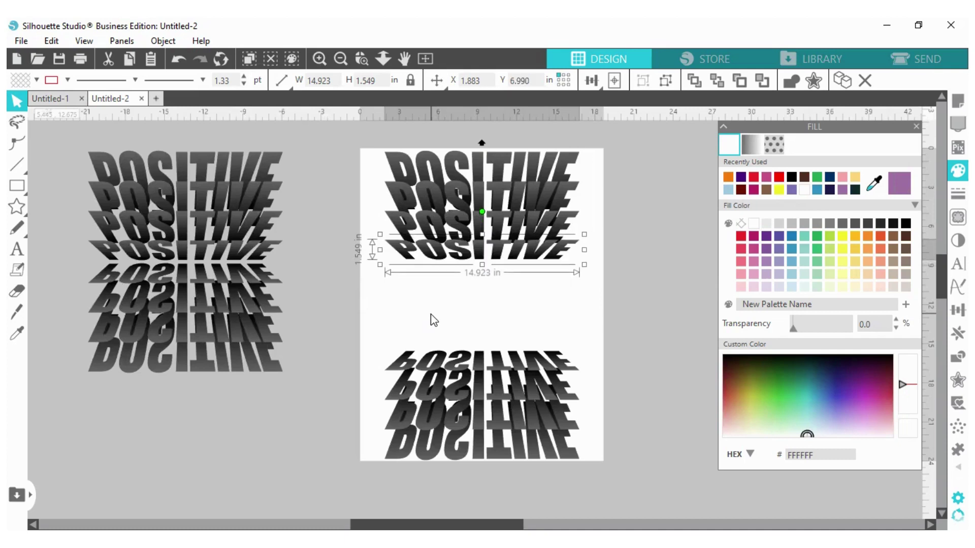
# Select all the letters of the uppermost mirrored POSITIVE row on the page and group them
pyautogui.click(358, 378)
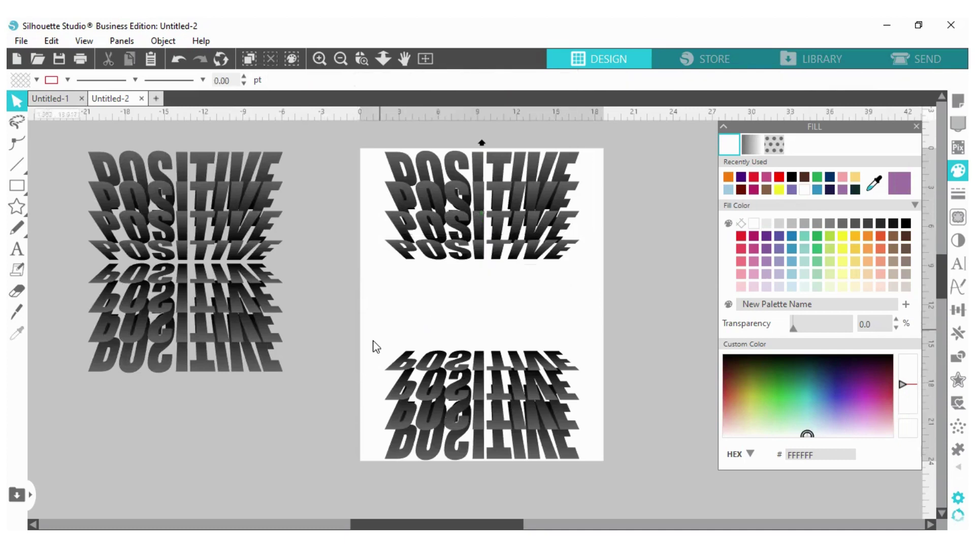
pyautogui.moveTo(386, 350); pyautogui.dragTo(580, 359)
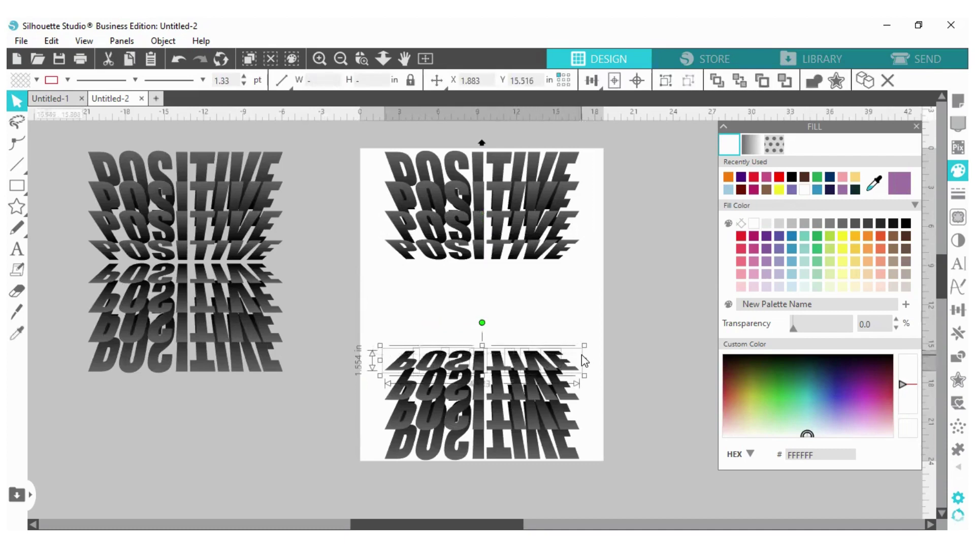
pyautogui.rightClick(582, 361)
pyautogui.click(621, 371)
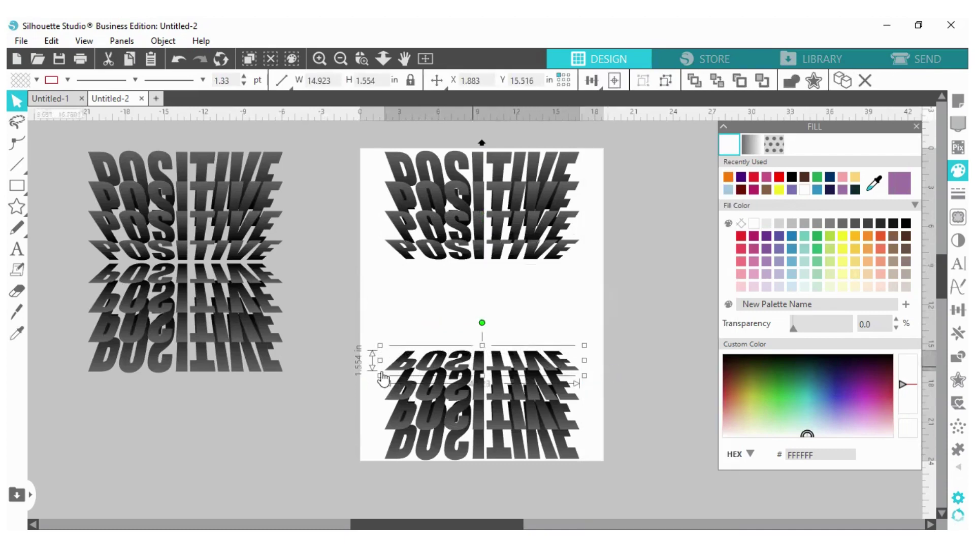
# Nudge the grouped uppermost mirrored POSITIVE row straight up to Y 8.711 in, just beneath the fourth upright row
pyautogui.press('Up')
pyautogui.press('Up')
pyautogui.press('Up')
pyautogui.press('Up')
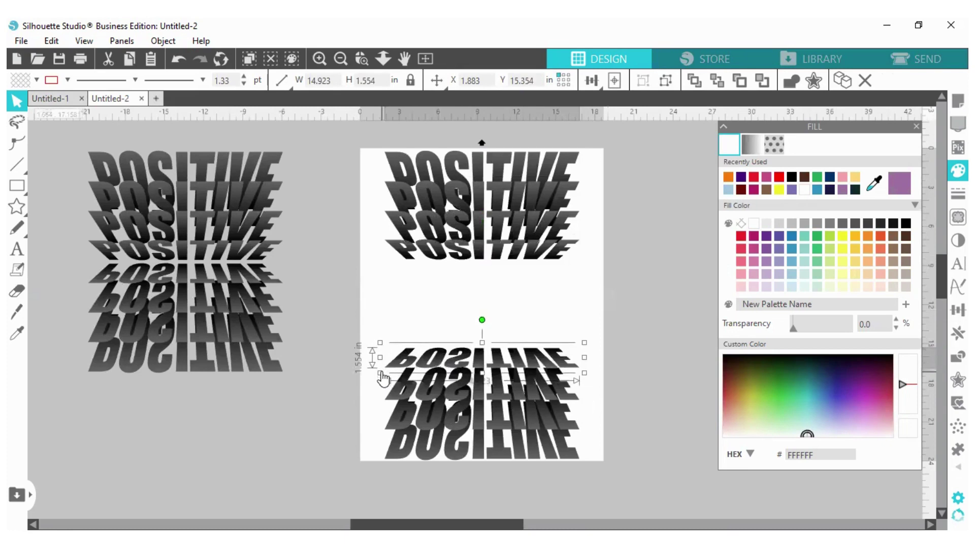
pyautogui.press('Up')
pyautogui.press('Up')
pyautogui.press('Up')
pyautogui.press('Up')
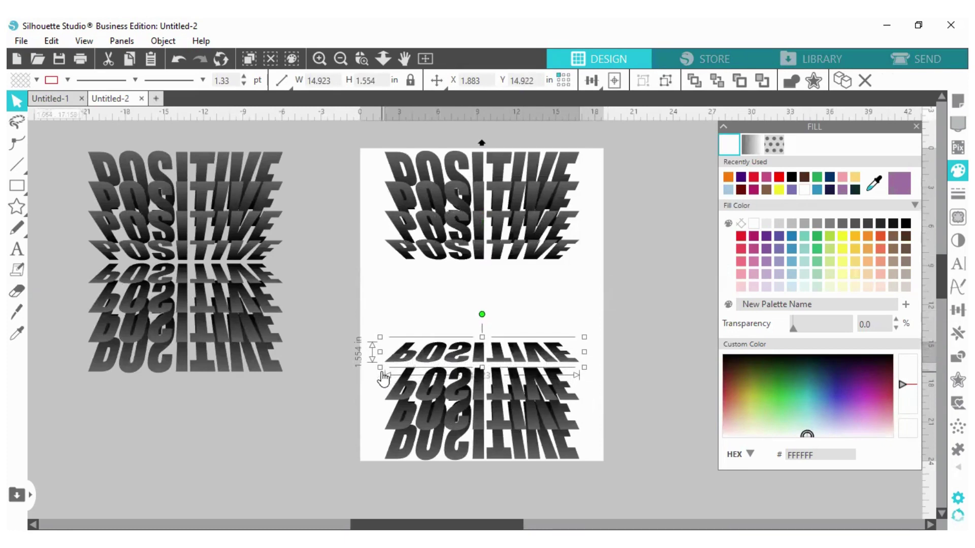
pyautogui.press('Up')
pyautogui.press('Up')
pyautogui.press('Up')
pyautogui.press('Up')
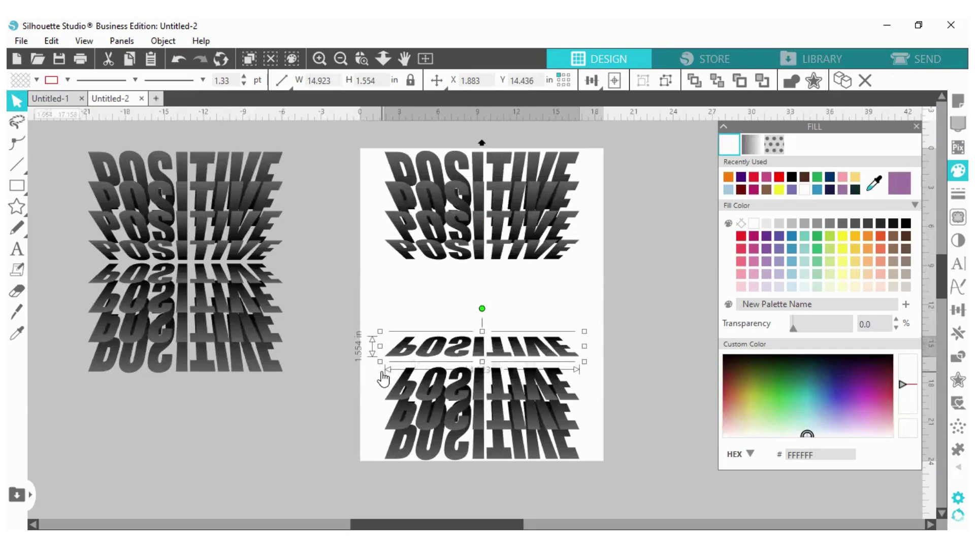
pyautogui.press('Up')
pyautogui.press('Up')
pyautogui.press('Up')
pyautogui.press('Up')
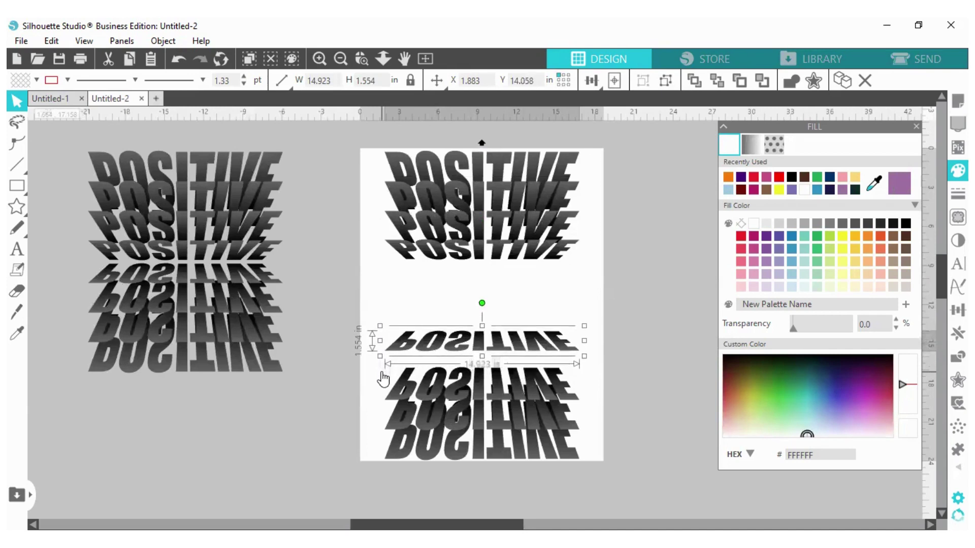
pyautogui.press('Up')
pyautogui.press('Up')
pyautogui.press('Up')
pyautogui.press('Up')
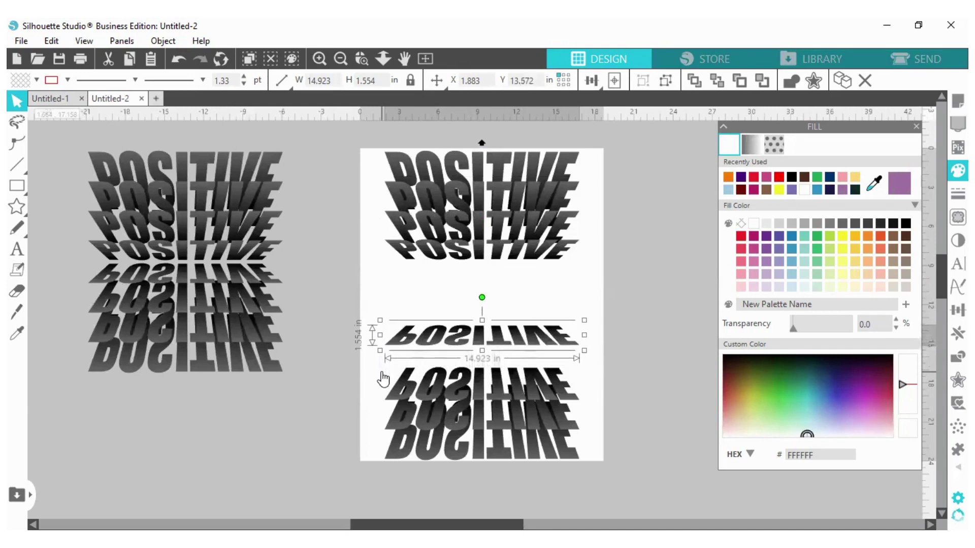
pyautogui.press('Up')
pyautogui.press('Up')
pyautogui.press('Up')
pyautogui.press('Up')
pyautogui.press('Up')
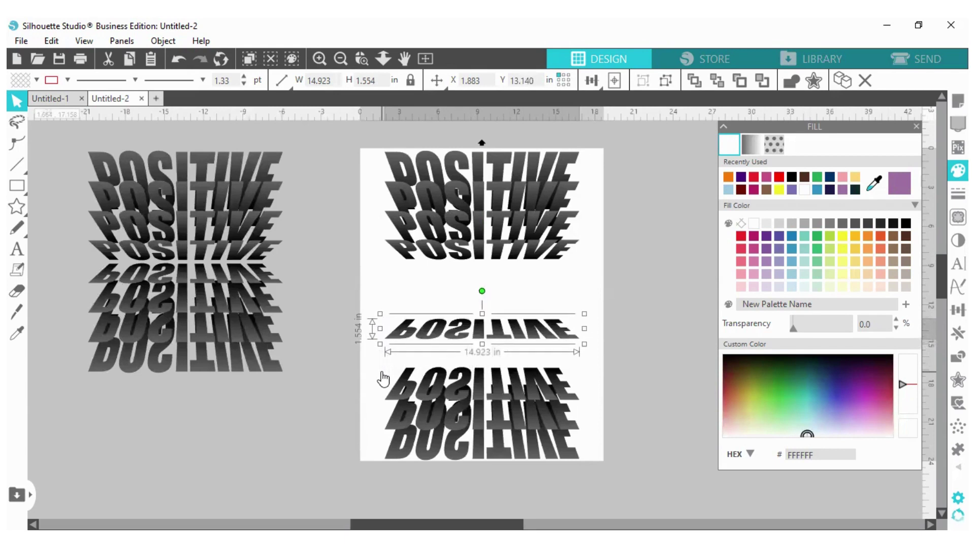
pyautogui.press('Up')
pyautogui.press('Up')
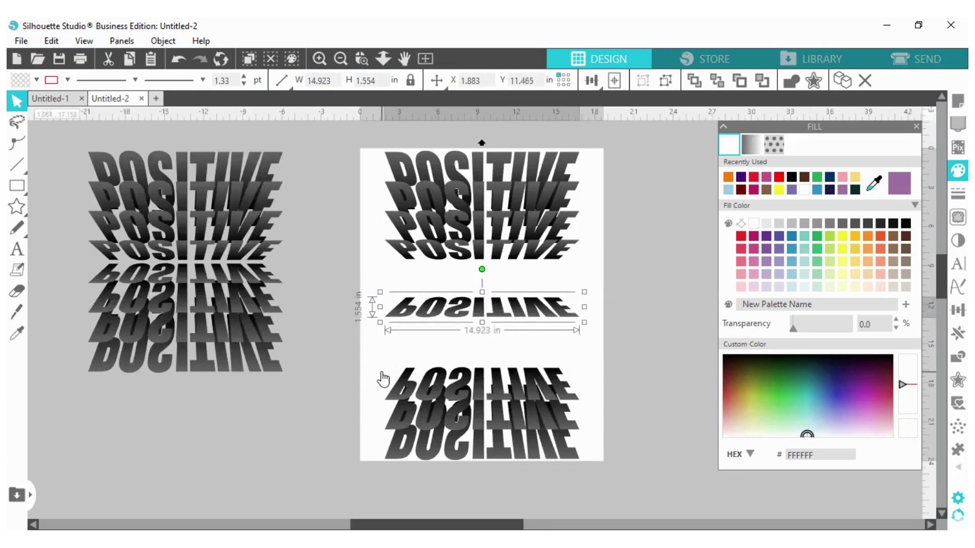
pyautogui.press('Up')
pyautogui.press('Up')
pyautogui.press('Up')
pyautogui.press('Up')
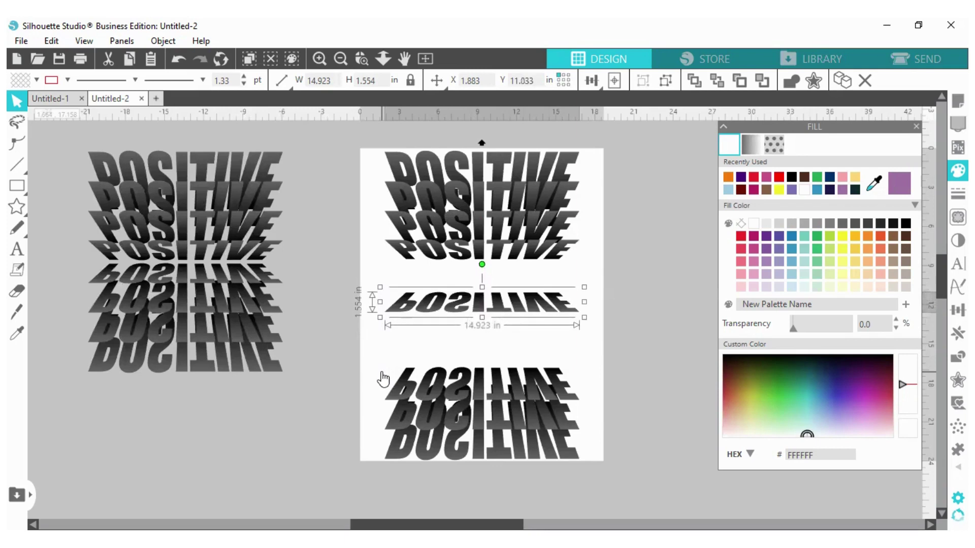
pyautogui.press('Up')
pyautogui.press('Up')
pyautogui.press('Up')
pyautogui.press('Up')
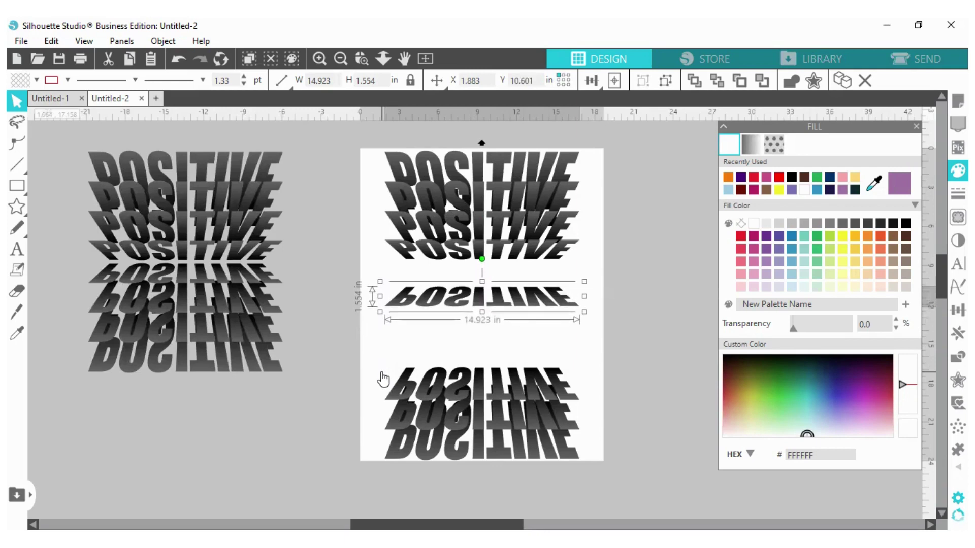
pyautogui.press('Up')
pyautogui.press('Up')
pyautogui.press('Up')
pyautogui.press('Up')
pyautogui.press('Up')
pyautogui.press('Up')
pyautogui.press('Up')
pyautogui.press('Up')
pyautogui.press('Up')
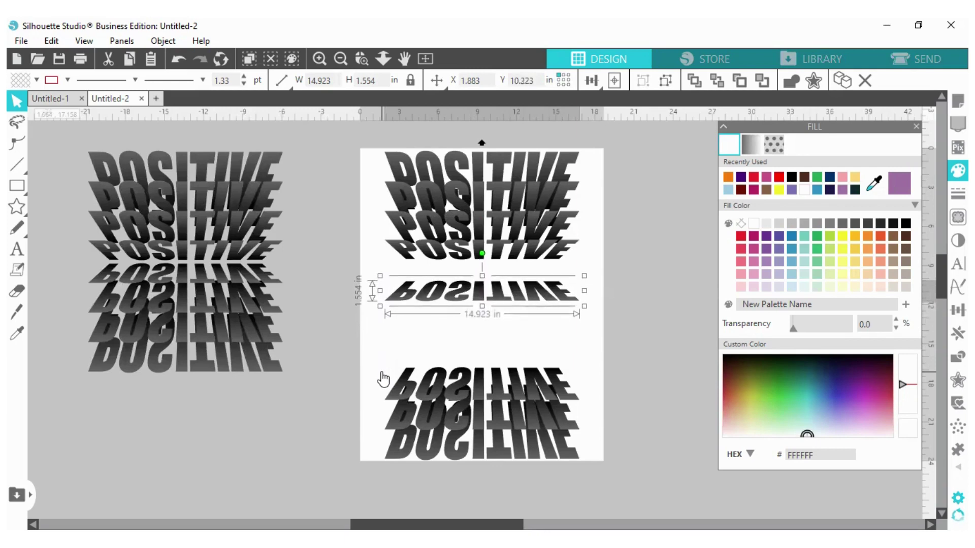
pyautogui.press('Up')
pyautogui.press('Up')
pyautogui.press('Up')
pyautogui.press('Up')
pyautogui.press('Up')
pyautogui.press('Up')
pyautogui.press('Up')
pyautogui.press('Up')
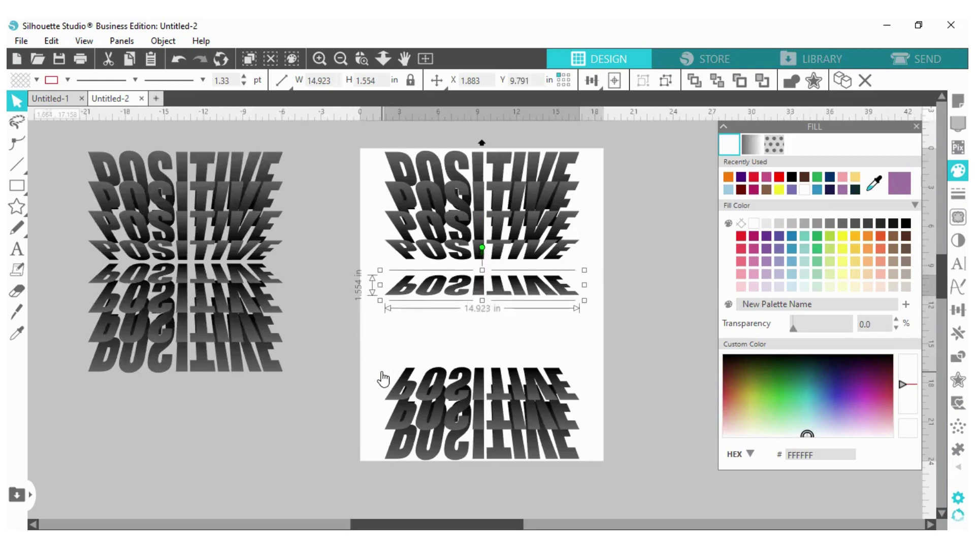
pyautogui.press('Up')
pyautogui.press('Up')
pyautogui.press('Up')
pyautogui.press('Up')
pyautogui.press('Up')
pyautogui.press('Up')
pyautogui.press('Up')
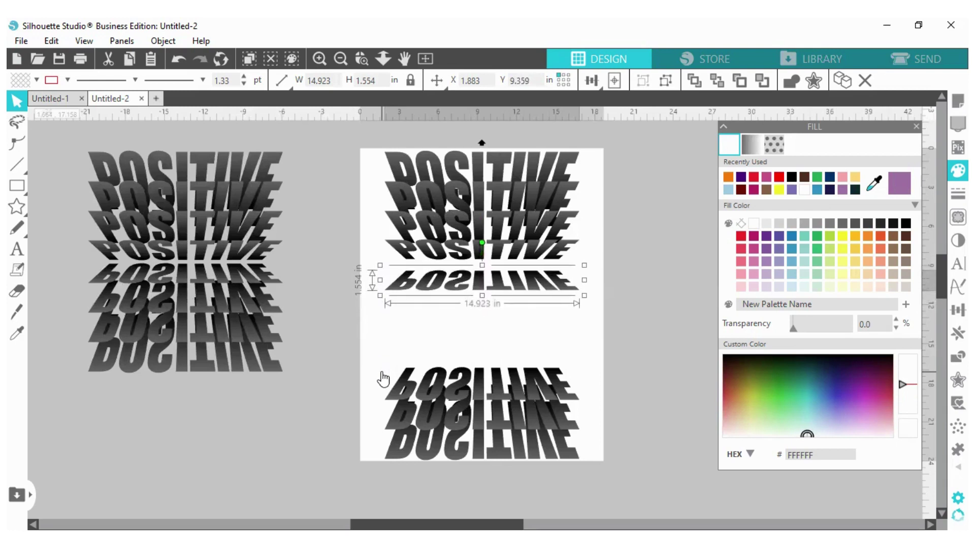
pyautogui.press('Up')
pyautogui.press('Up')
pyautogui.press('Up')
pyautogui.press('Up')
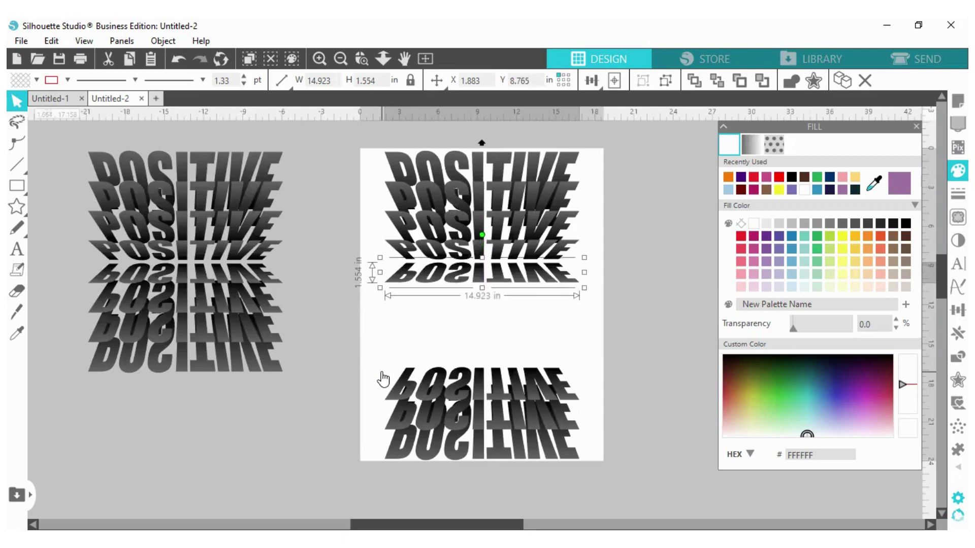
pyautogui.press('Up')
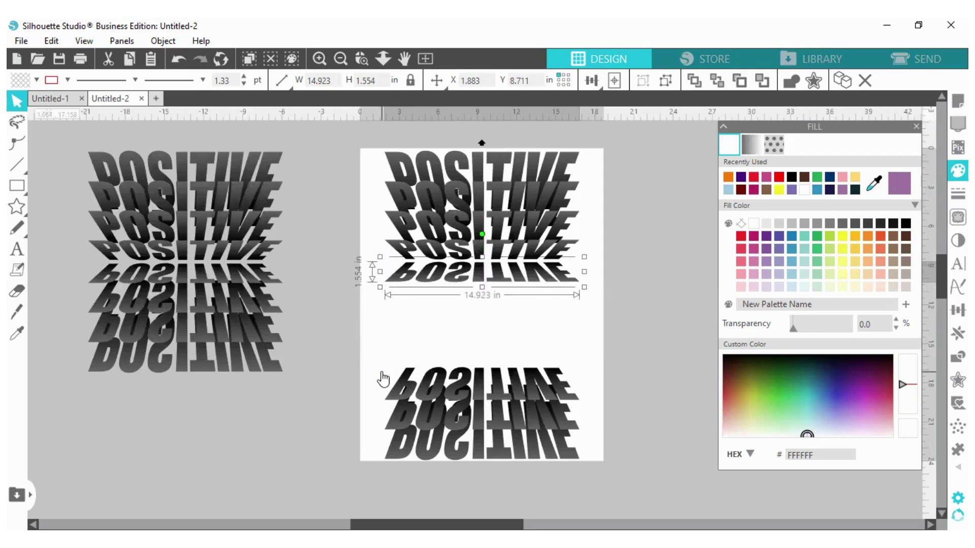
pyautogui.click(383, 351)
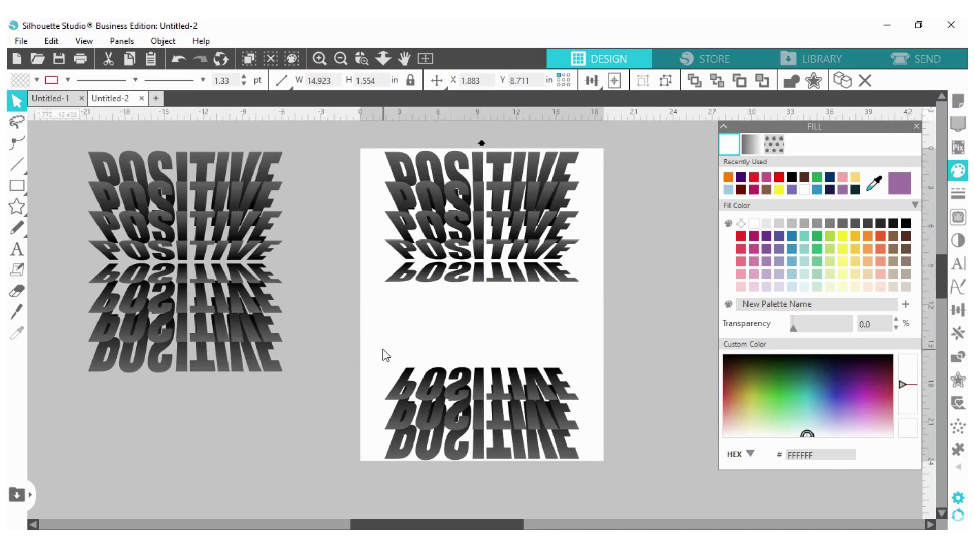
# Group the second mirrored POSITIVE row's letters and nudge the row straight up to Y 9.934 in, overlapping the bottom of the first mirrored row
pyautogui.moveTo(398, 371); pyautogui.dragTo(580, 378)
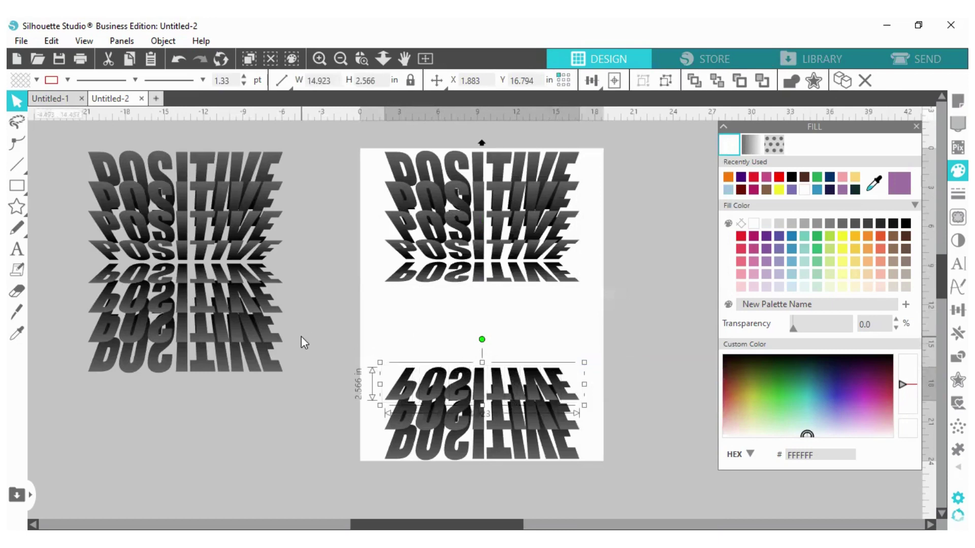
pyautogui.press('Up')
pyautogui.press('Up')
pyautogui.press('Up')
pyautogui.press('Up')
pyautogui.press('Up')
pyautogui.press('Up')
pyautogui.press('Up')
pyautogui.press('Up')
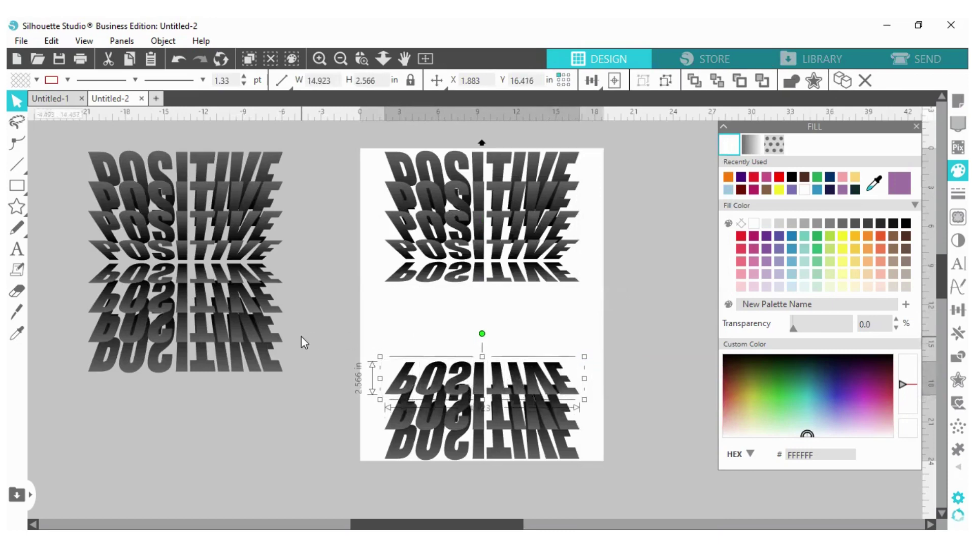
pyautogui.press('Up')
pyautogui.press('Up')
pyautogui.press('Up')
pyautogui.press('Up')
pyautogui.press('Up')
pyautogui.press('Up')
pyautogui.press('Up')
pyautogui.press('Up')
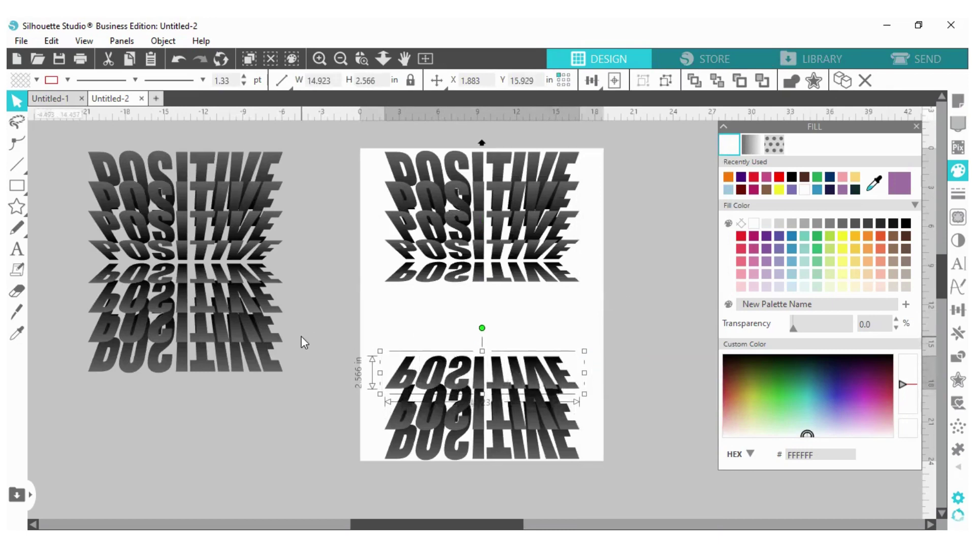
pyautogui.press('Up')
pyautogui.press('Up')
pyautogui.press('Up')
pyautogui.press('Up')
pyautogui.press('Up')
pyautogui.press('Up')
pyautogui.press('Up')
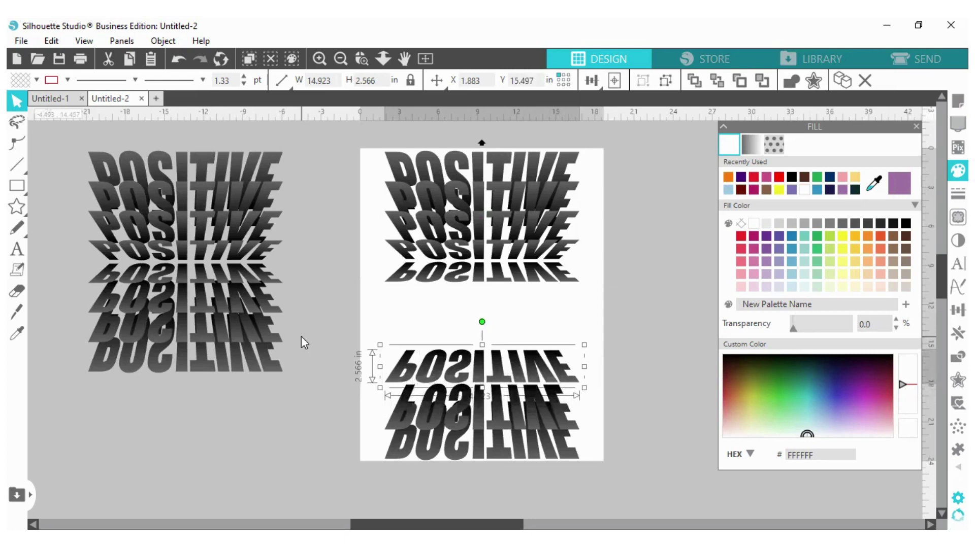
pyautogui.press('Up')
pyautogui.press('Up')
pyautogui.press('Up')
pyautogui.press('Up')
pyautogui.press('Up')
pyautogui.press('Up')
pyautogui.press('Up')
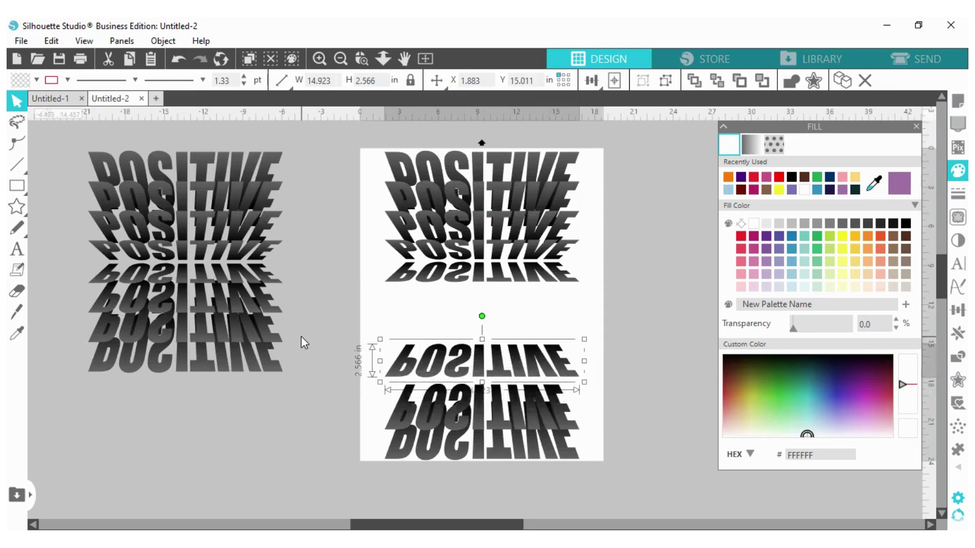
pyautogui.press('Up')
pyautogui.press('Up')
pyautogui.press('Up')
pyautogui.press('Up')
pyautogui.press('Up')
pyautogui.press('Up')
pyautogui.press('Up')
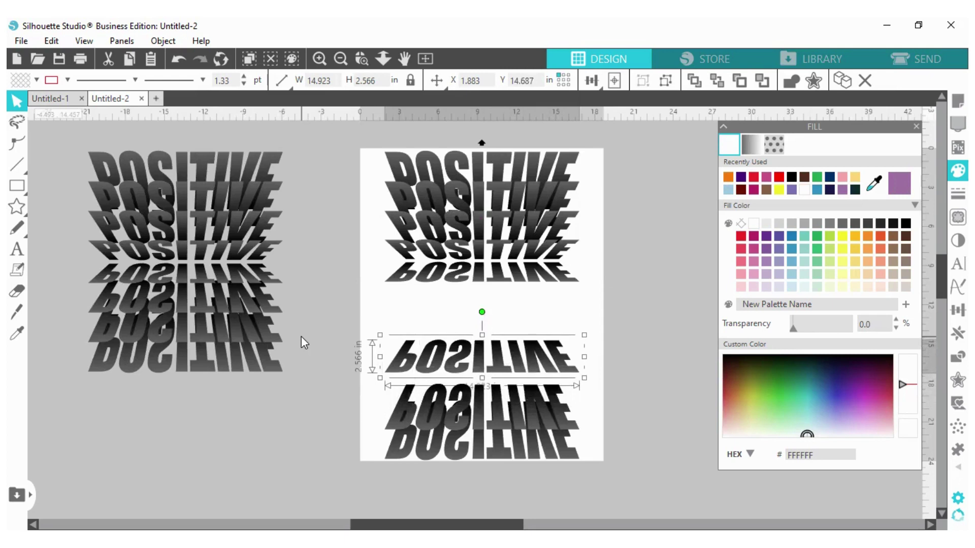
pyautogui.press('Up')
pyautogui.press('Up')
pyautogui.press('Up')
pyautogui.press('Up')
pyautogui.press('Up')
pyautogui.press('Up')
pyautogui.press('Up')
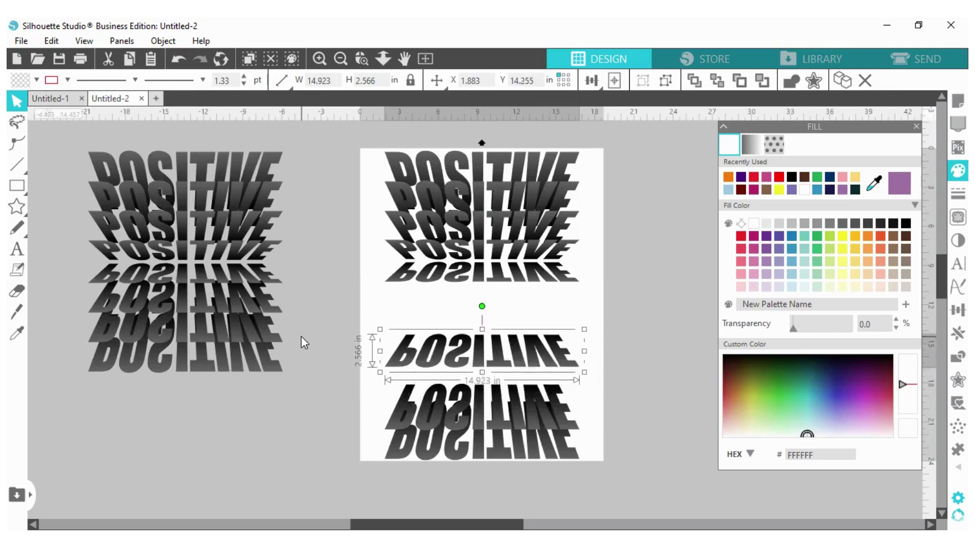
pyautogui.press('Up')
pyautogui.press('Up')
pyautogui.press('Up')
pyautogui.press('Up')
pyautogui.press('Up')
pyautogui.press('Up')
pyautogui.press('Up')
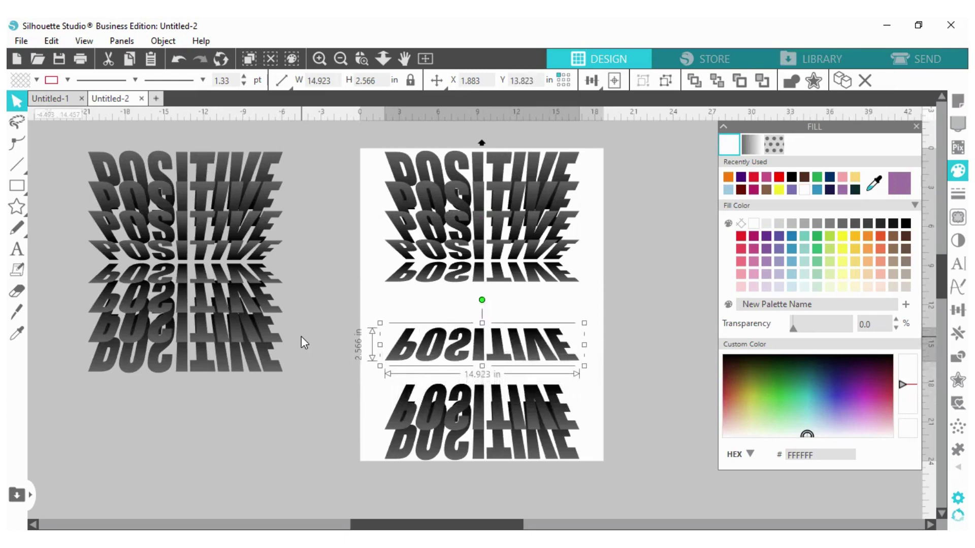
pyautogui.press('Up')
pyautogui.press('Up')
pyautogui.press('Up')
pyautogui.press('Up')
pyautogui.press('Up')
pyautogui.press('Up')
pyautogui.press('Up')
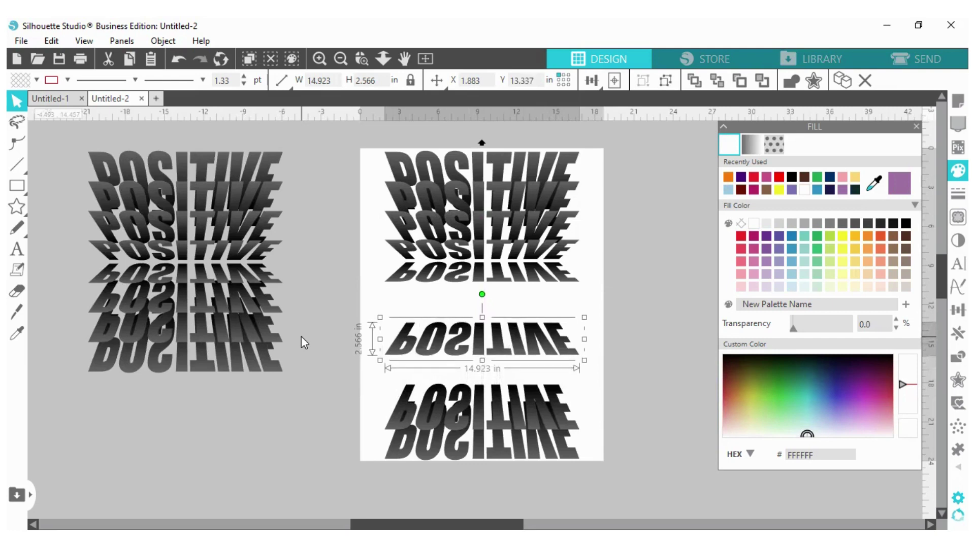
pyautogui.press('Up')
pyautogui.press('Up')
pyautogui.press('Up')
pyautogui.press('Up')
pyautogui.press('Up')
pyautogui.press('Up')
pyautogui.press('Up')
pyautogui.press('Up')
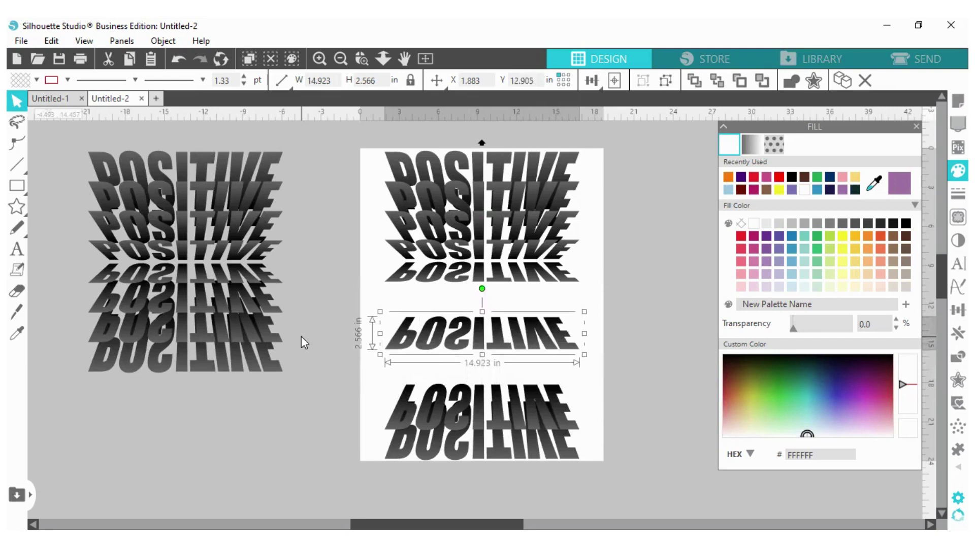
pyautogui.press('Up')
pyautogui.press('Up')
pyautogui.press('Up')
pyautogui.press('Up')
pyautogui.press('Up')
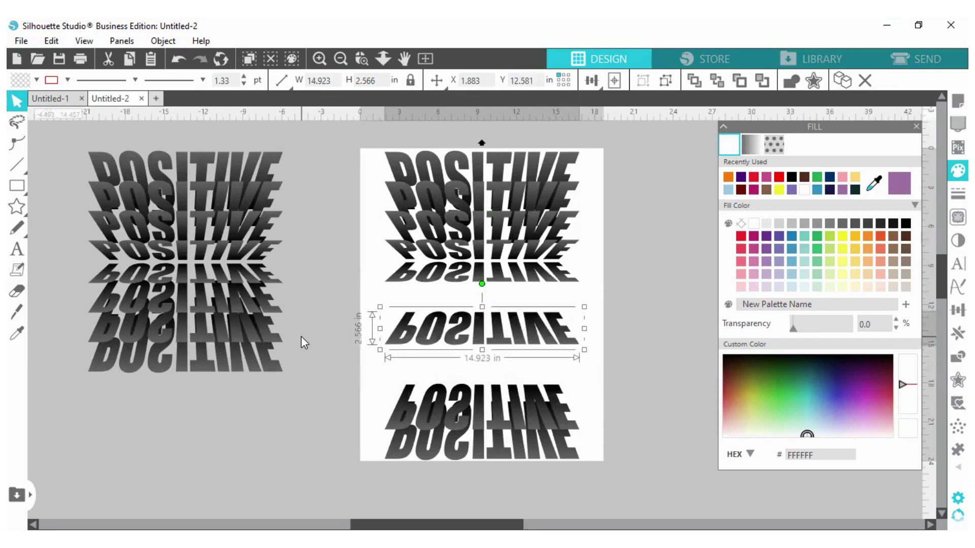
pyautogui.press('Up')
pyautogui.press('Up')
pyautogui.press('Up')
pyautogui.press('Up')
pyautogui.press('Up')
pyautogui.press('Up')
pyautogui.press('Up')
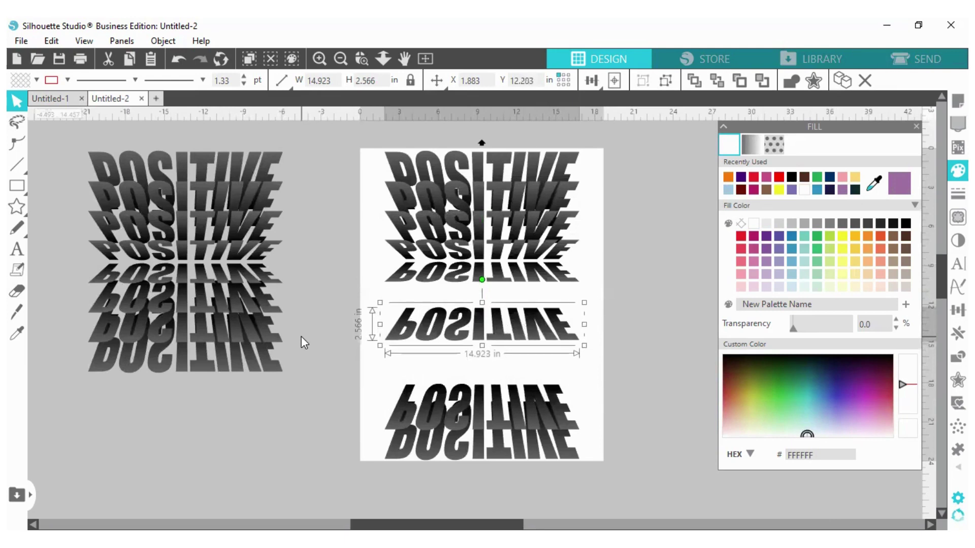
pyautogui.press('Up')
pyautogui.press('Up')
pyautogui.press('Up')
pyautogui.press('Up')
pyautogui.press('Up')
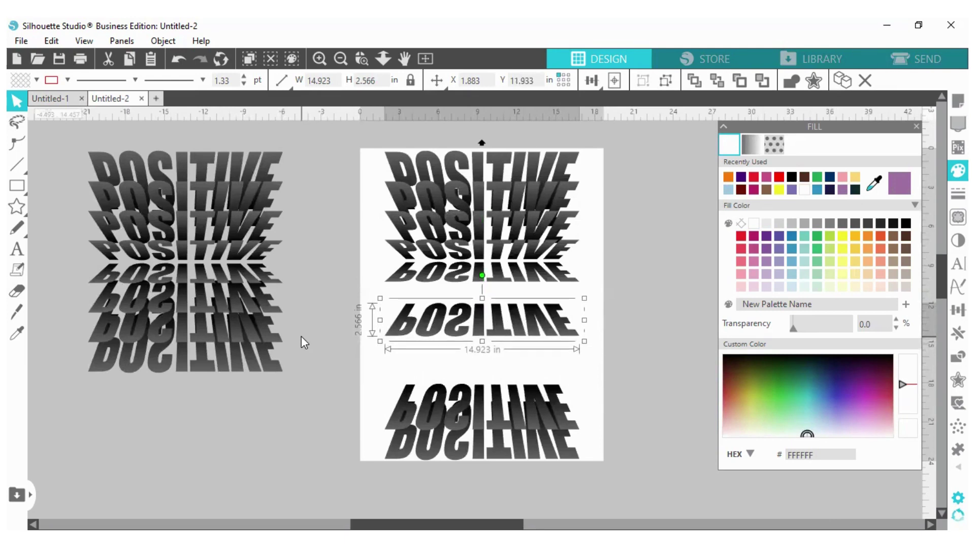
pyautogui.press('Up')
pyautogui.press('Up')
pyautogui.press('Up')
pyautogui.press('Up')
pyautogui.press('Up')
pyautogui.press('Up')
pyautogui.press('Up')
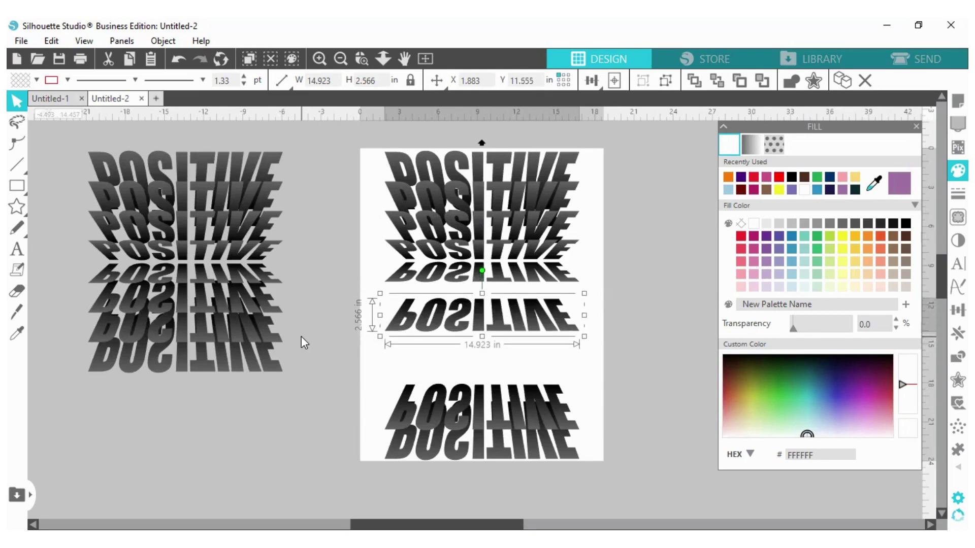
pyautogui.press('Up')
pyautogui.press('Up')
pyautogui.press('Up')
pyautogui.press('Up')
pyautogui.press('Up')
pyautogui.press('Up')
pyautogui.press('Up')
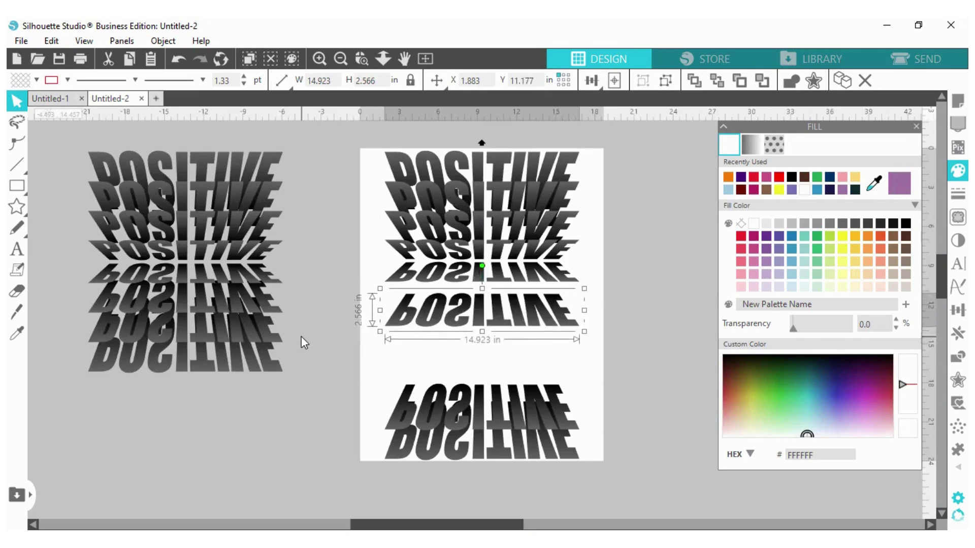
pyautogui.press('Up')
pyautogui.press('Up')
pyautogui.press('Up')
pyautogui.press('Up')
pyautogui.press('Up')
pyautogui.press('Up')
pyautogui.press('Up')
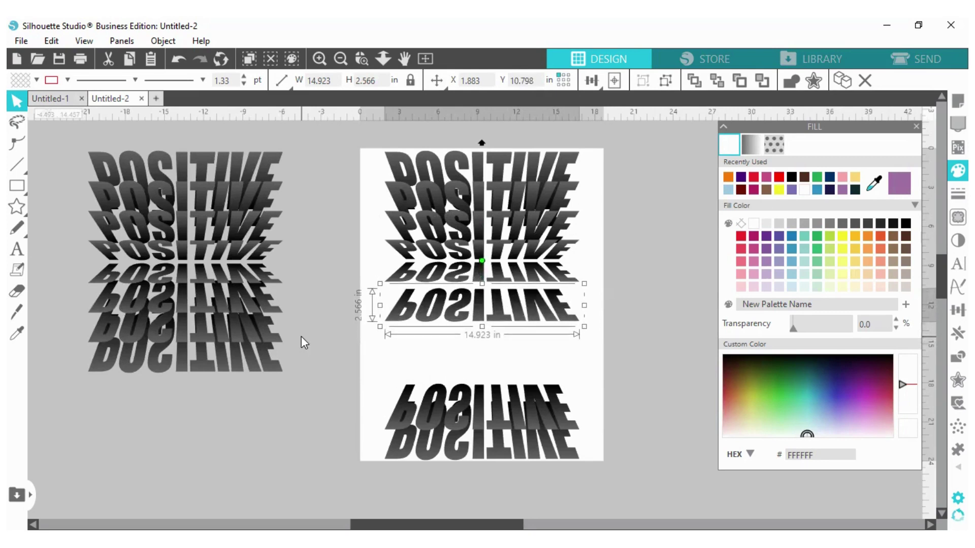
pyautogui.press('Up')
pyautogui.press('Up')
pyautogui.press('Up')
pyautogui.press('Up')
pyautogui.press('Up')
pyautogui.press('Up')
pyautogui.press('Up')
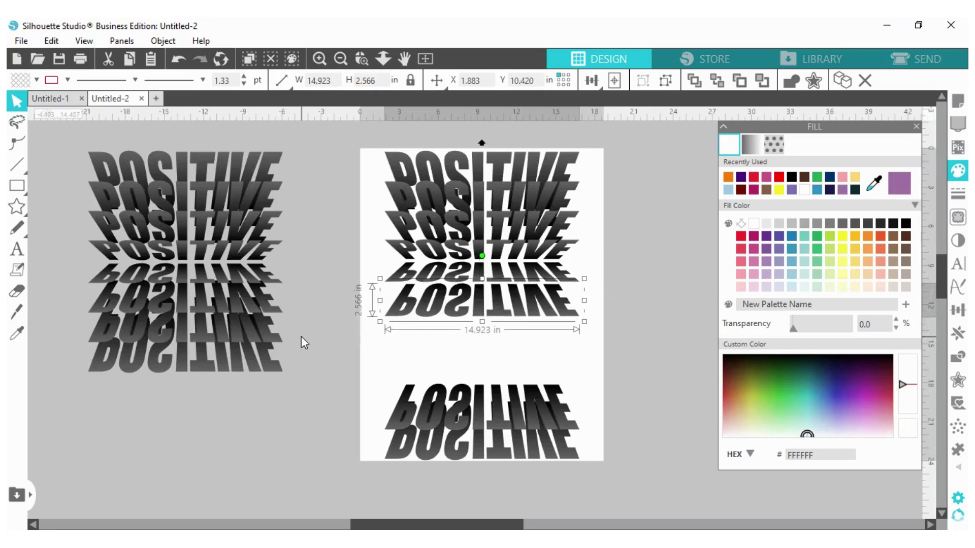
pyautogui.press('Up')
pyautogui.press('Up')
pyautogui.press('Up')
pyautogui.press('Up')
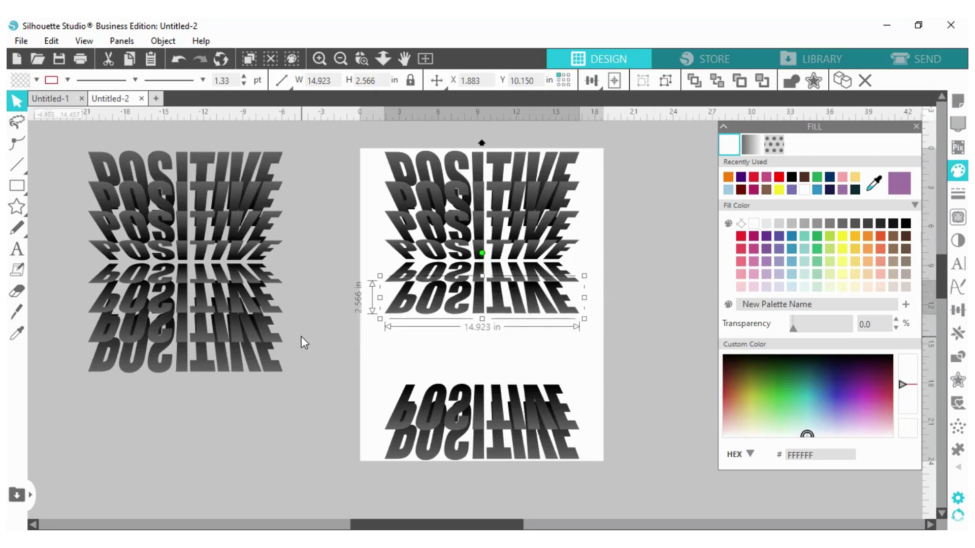
pyautogui.press('Up')
pyautogui.press('Up')
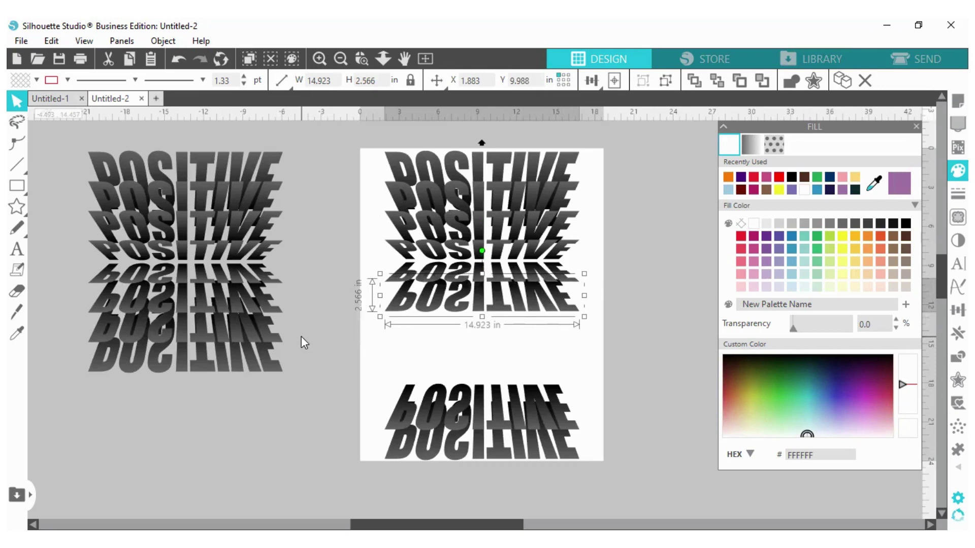
pyautogui.press('Up')
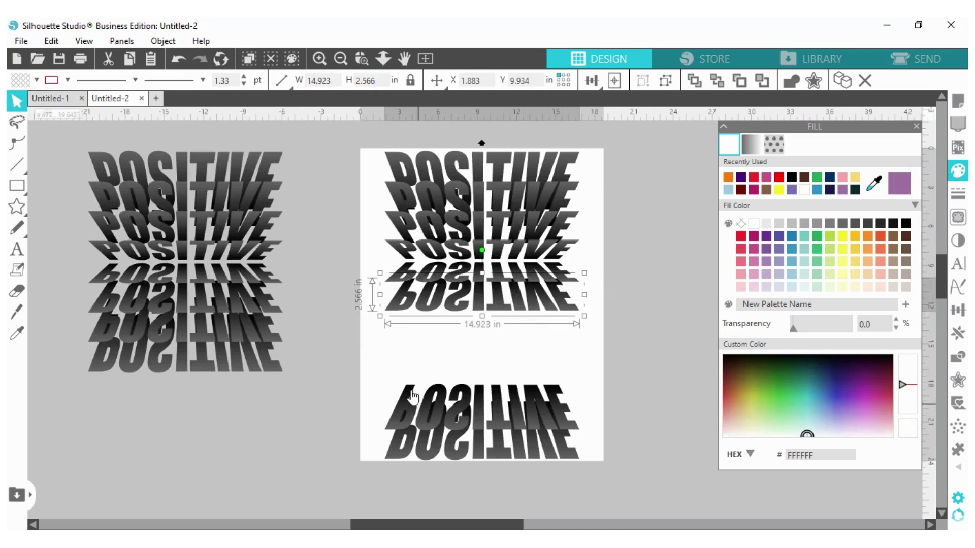
# Select all the letters of the third mirrored POSITIVE row, just above the lowest row on the page, and group them
pyautogui.moveTo(376, 363); pyautogui.dragTo(587, 388)
pyautogui.rightClick(574, 400)
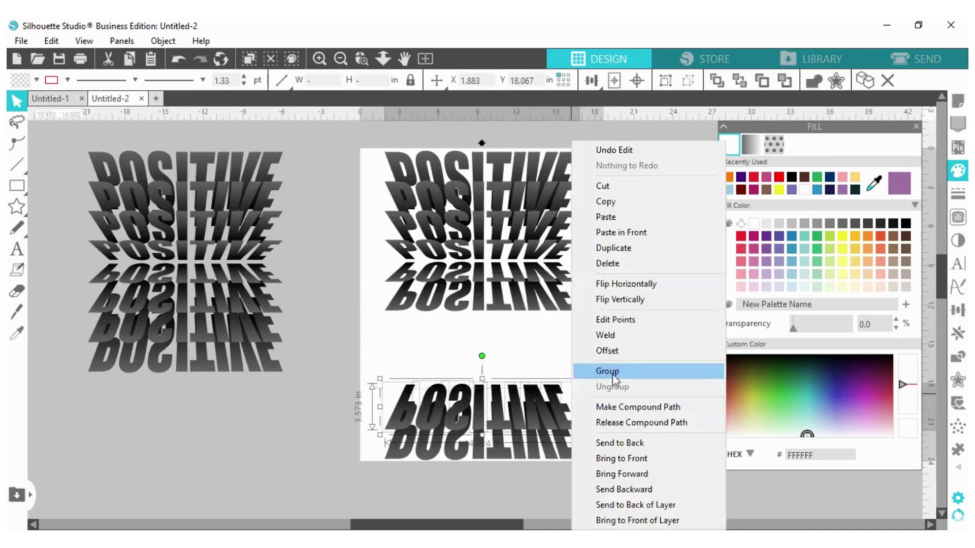
pyautogui.click(611, 371)
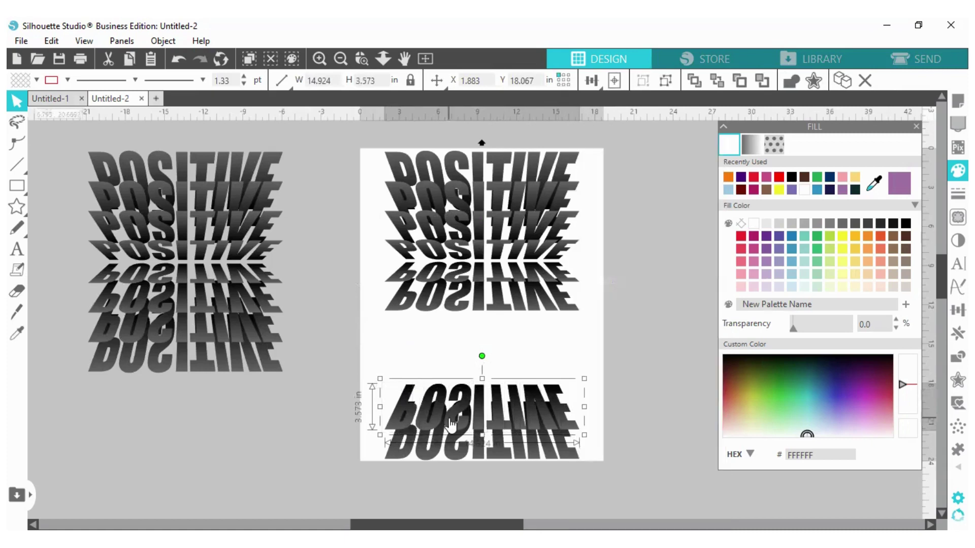
# Nudge the grouped third mirrored POSITIVE row straight up to Y 11.370 in, overlapping the bottom of the second mirrored row
pyautogui.press('Up')
pyautogui.press('Up')
pyautogui.press('Up')
pyautogui.press('Up')
pyautogui.press('Up')
pyautogui.press('Up')
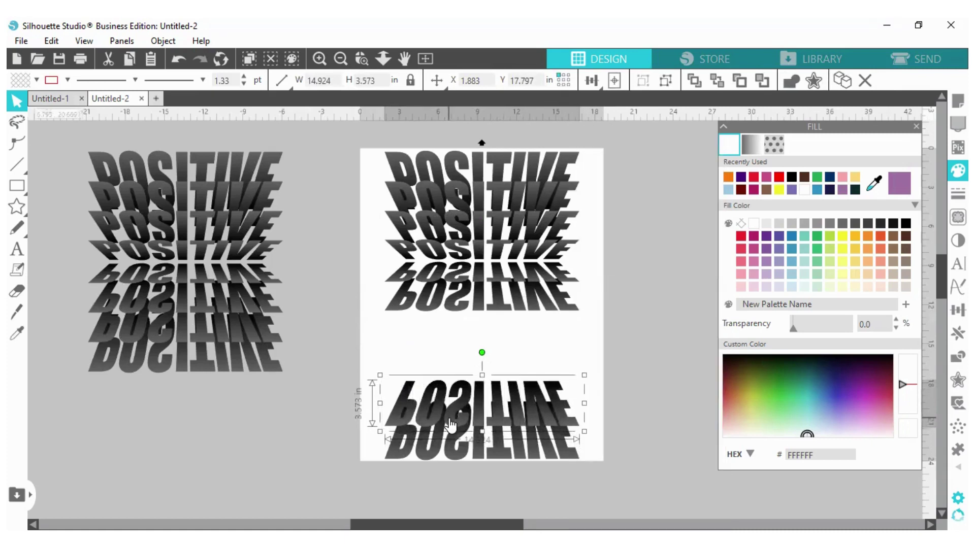
pyautogui.press('Up')
pyautogui.press('Up')
pyautogui.press('Up')
pyautogui.press('Up')
pyautogui.press('Up')
pyautogui.press('Up')
pyautogui.press('Up')
pyautogui.press('Up')
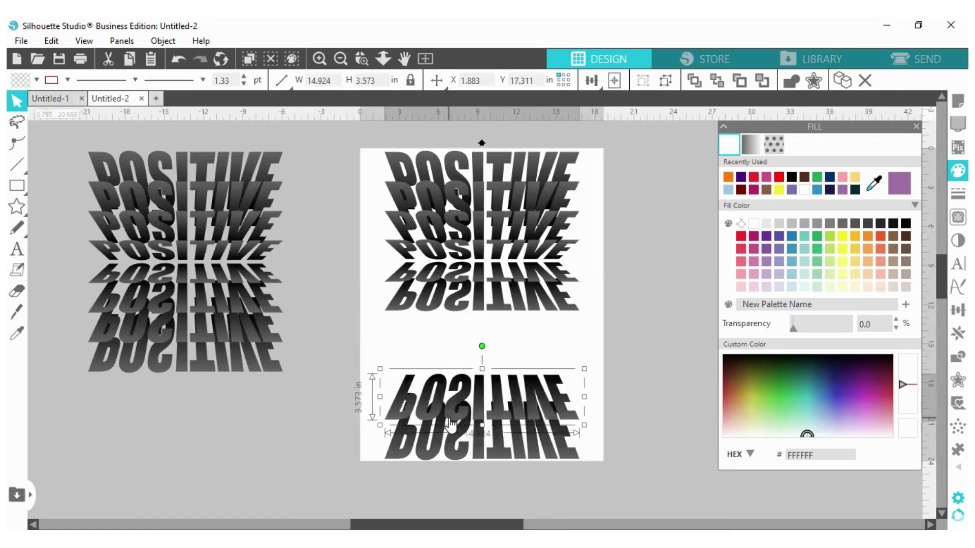
pyautogui.press('Up')
pyautogui.press('Up')
pyautogui.press('Up')
pyautogui.press('Up')
pyautogui.press('Up')
pyautogui.press('Up')
pyautogui.press('Up')
pyautogui.press('Up')
pyautogui.press('Up')
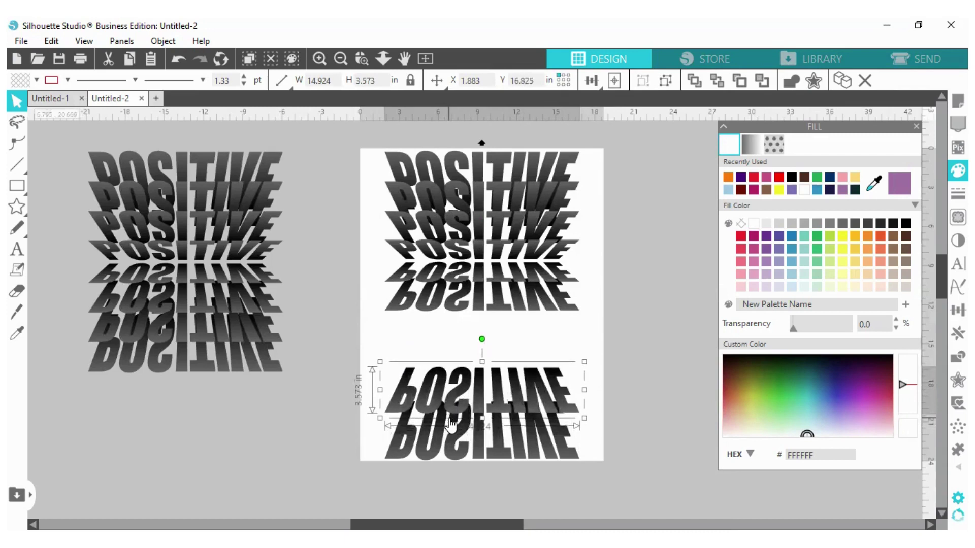
pyautogui.press('Up')
pyautogui.press('Up')
pyautogui.press('Up')
pyautogui.press('Up')
pyautogui.press('Up')
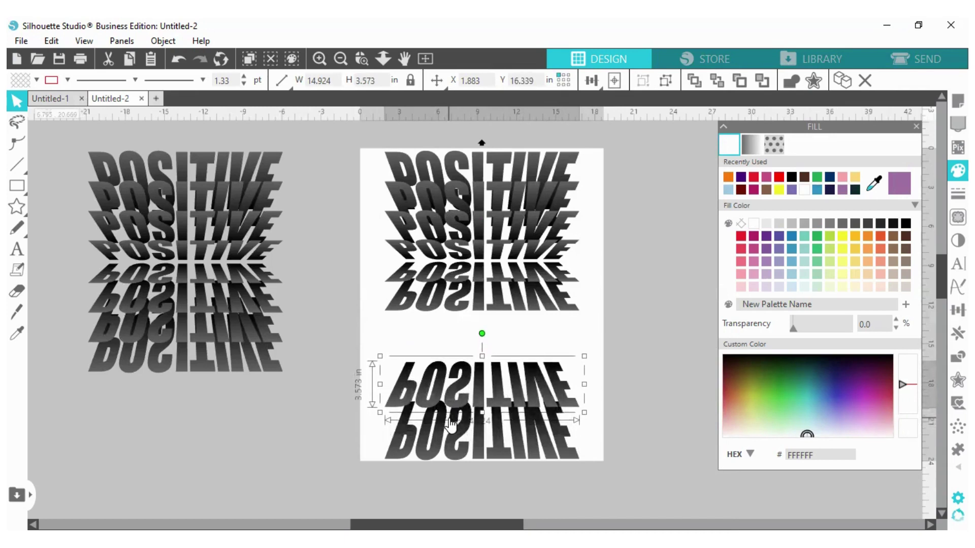
pyautogui.press('Up')
pyautogui.press('Up')
pyautogui.press('Up')
pyautogui.press('Up')
pyautogui.press('Up')
pyautogui.press('Up')
pyautogui.press('Up')
pyautogui.press('Up')
pyautogui.press('Up')
pyautogui.press('Up')
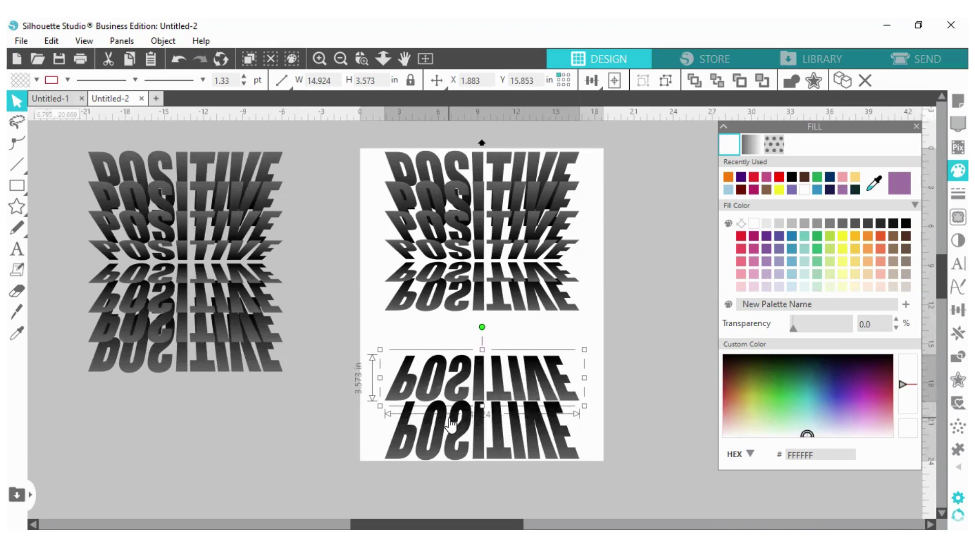
pyautogui.press('Up')
pyautogui.press('Up')
pyautogui.press('Up')
pyautogui.press('Up')
pyautogui.press('Up')
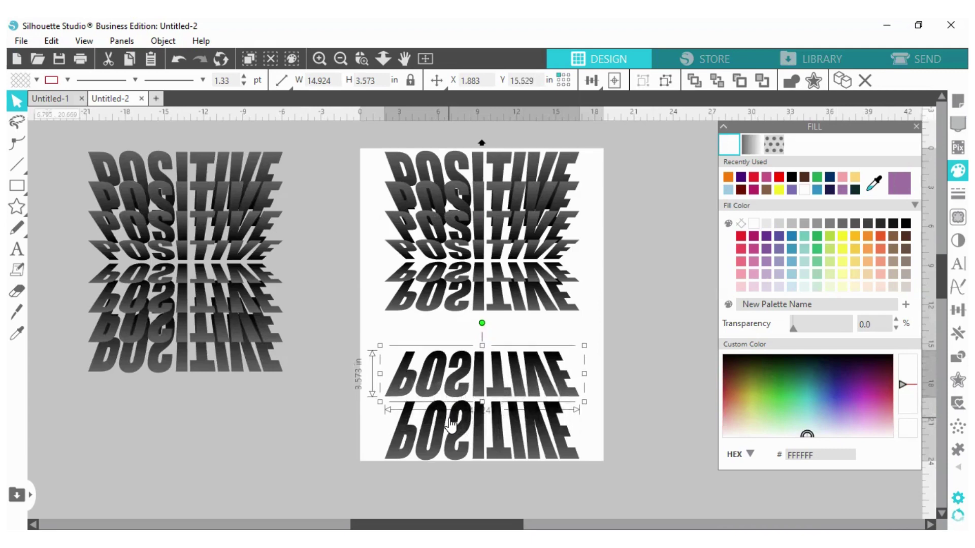
pyautogui.press('Up')
pyautogui.press('Up')
pyautogui.press('Up')
pyautogui.press('Up')
pyautogui.press('Up')
pyautogui.press('Up')
pyautogui.press('Up')
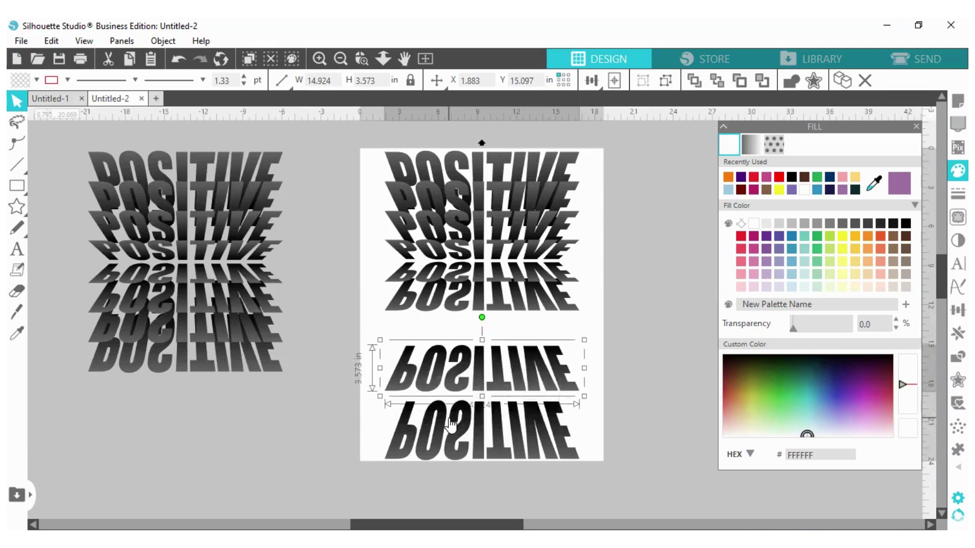
pyautogui.press('Up')
pyautogui.press('Up')
pyautogui.press('Up')
pyautogui.press('Up')
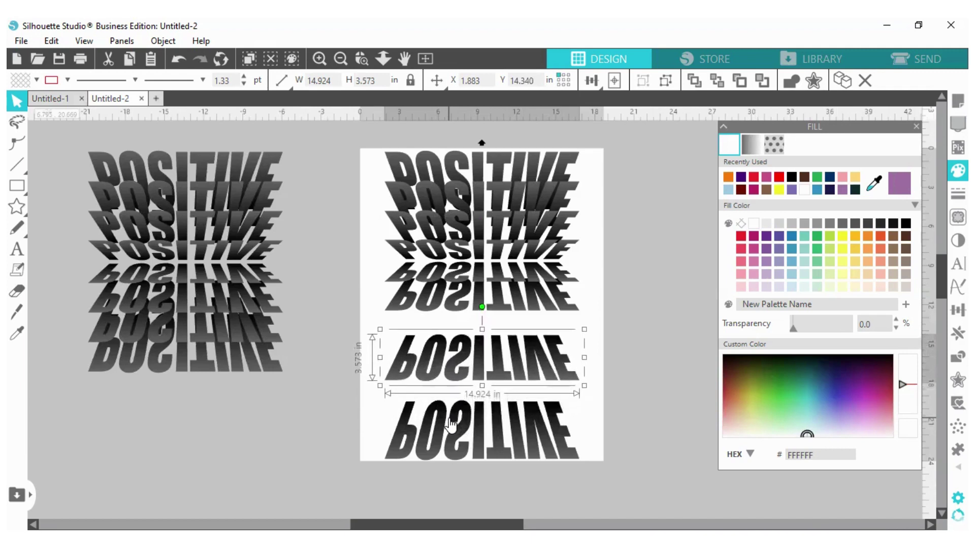
pyautogui.press('Up')
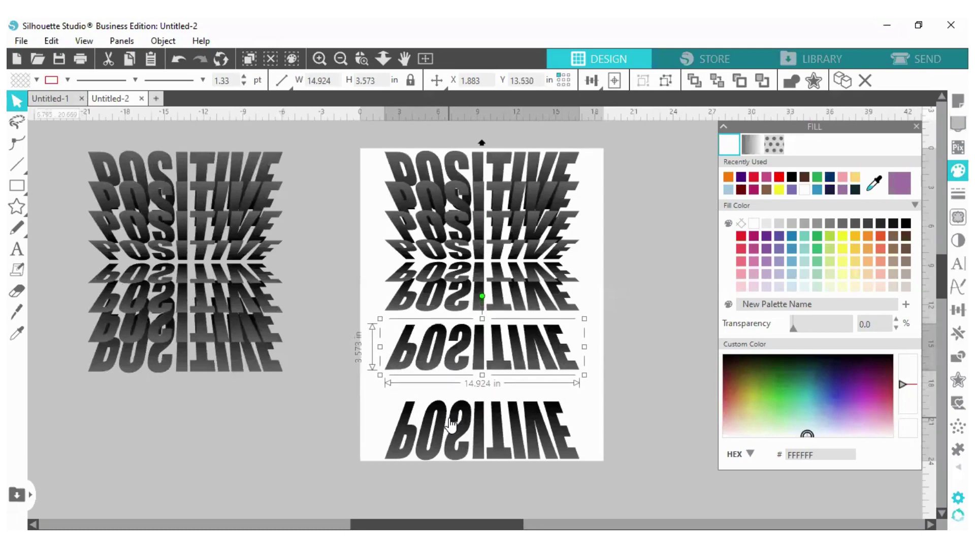
pyautogui.press('Up')
pyautogui.press('Up')
pyautogui.press('Up')
pyautogui.press('Up')
pyautogui.press('Up')
pyautogui.press('Up')
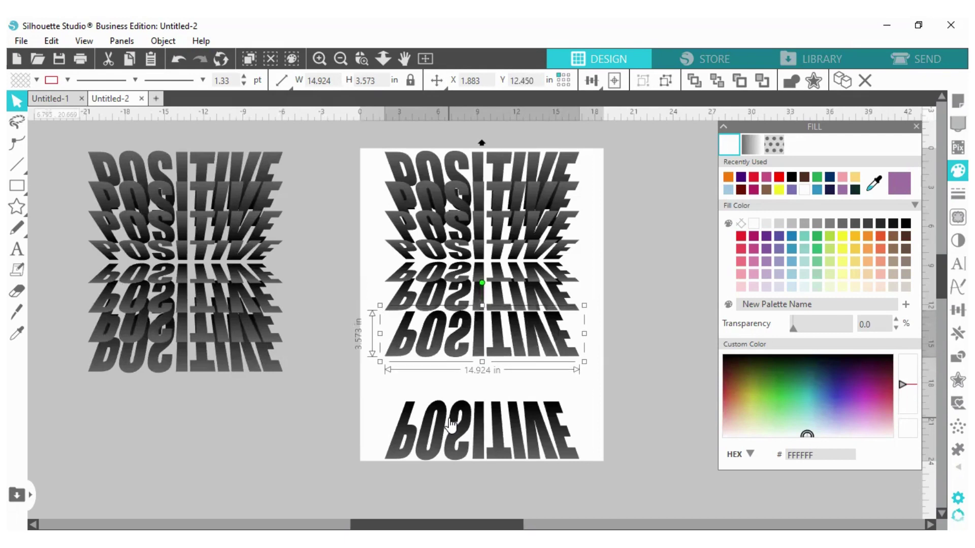
pyautogui.press('Up')
pyautogui.press('Up')
pyautogui.press('Up')
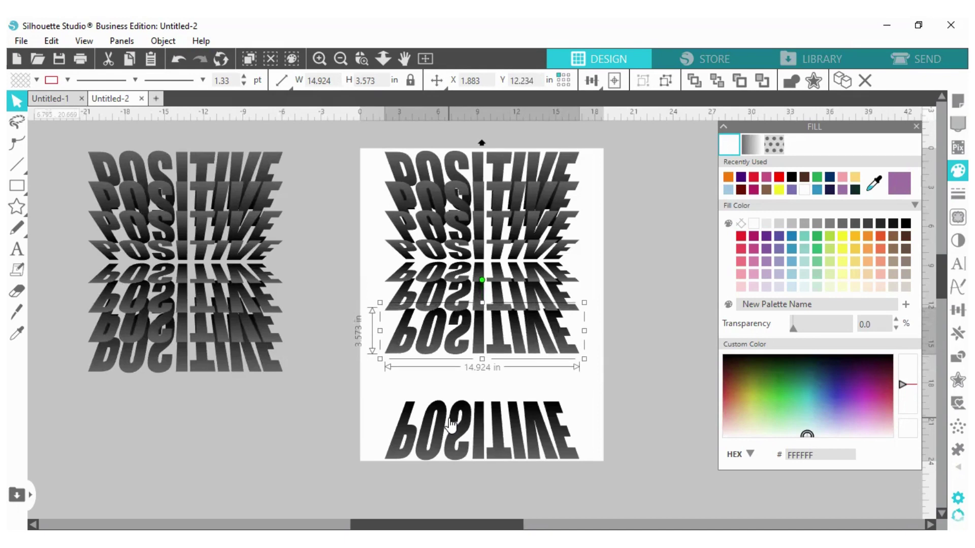
pyautogui.press('Up')
pyautogui.press('Up')
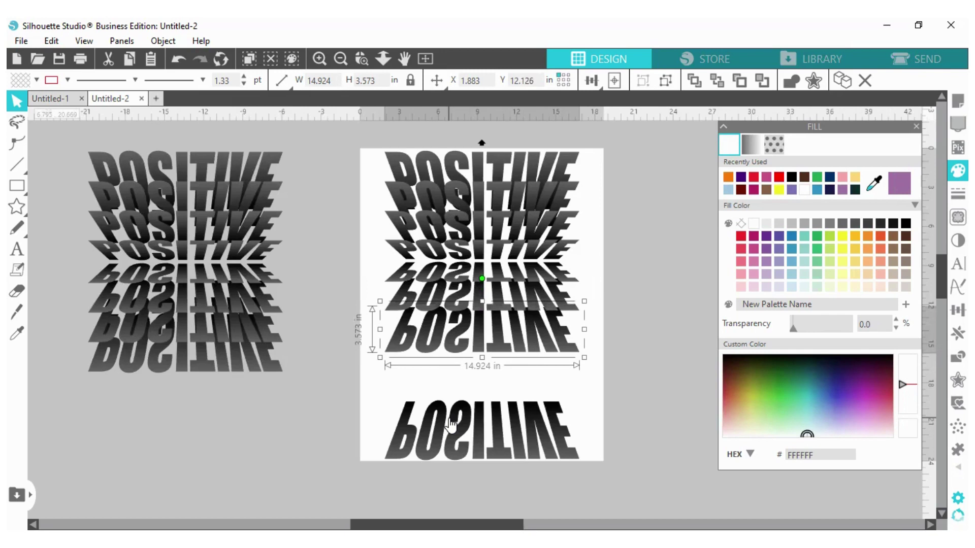
pyautogui.press('Up')
pyautogui.press('Up')
pyautogui.press('Up')
pyautogui.press('Up')
pyautogui.press('Up')
pyautogui.press('Up')
pyautogui.press('Up')
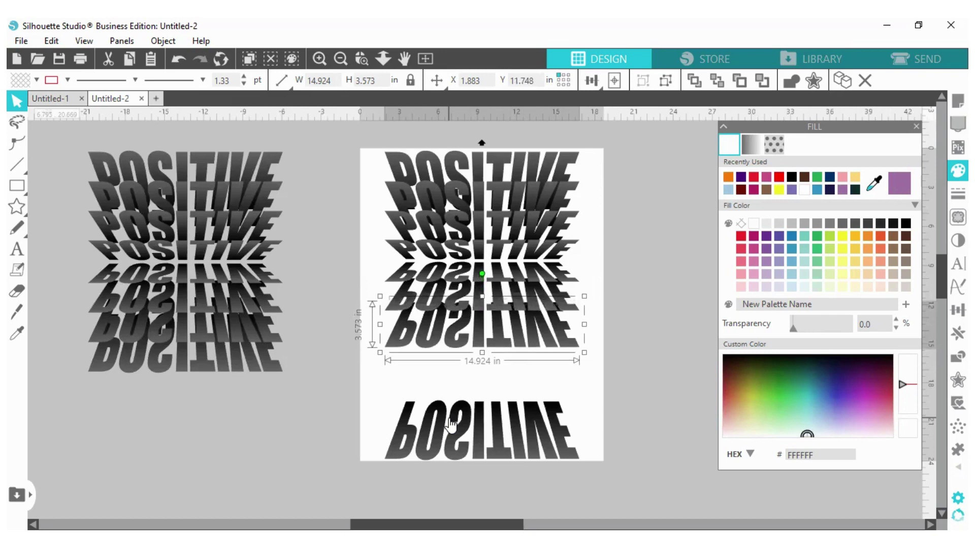
pyautogui.press('Up')
pyautogui.press('Up')
pyautogui.press('Up')
pyautogui.press('Up')
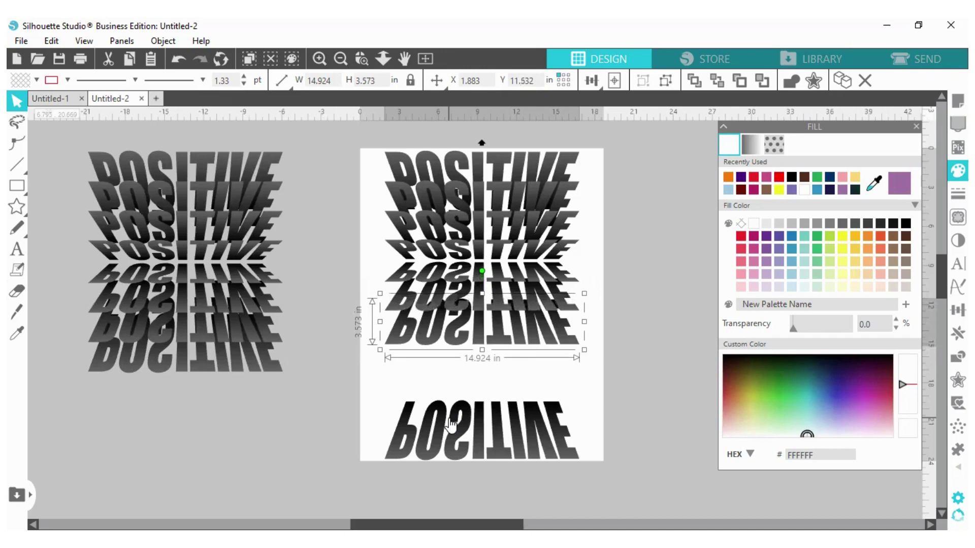
pyautogui.press('Up')
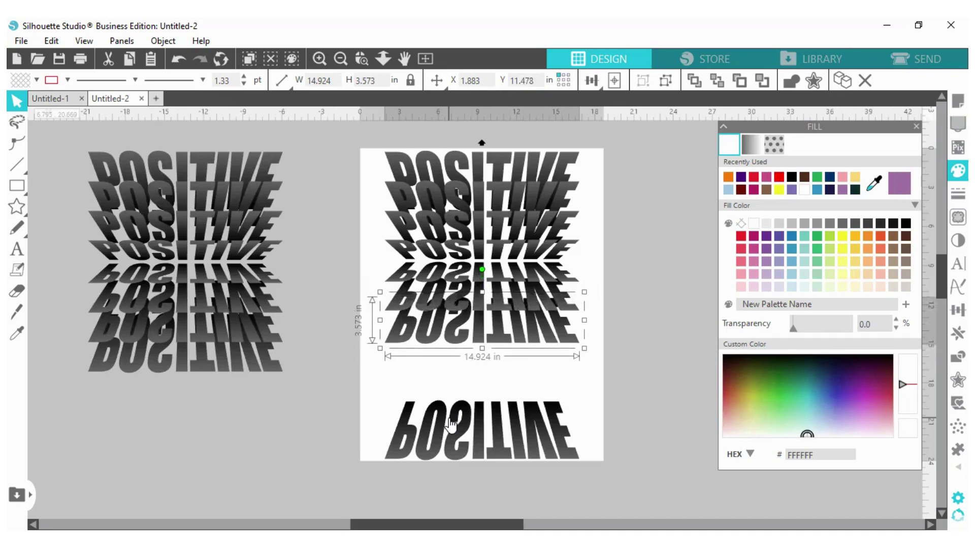
pyautogui.press('Up')
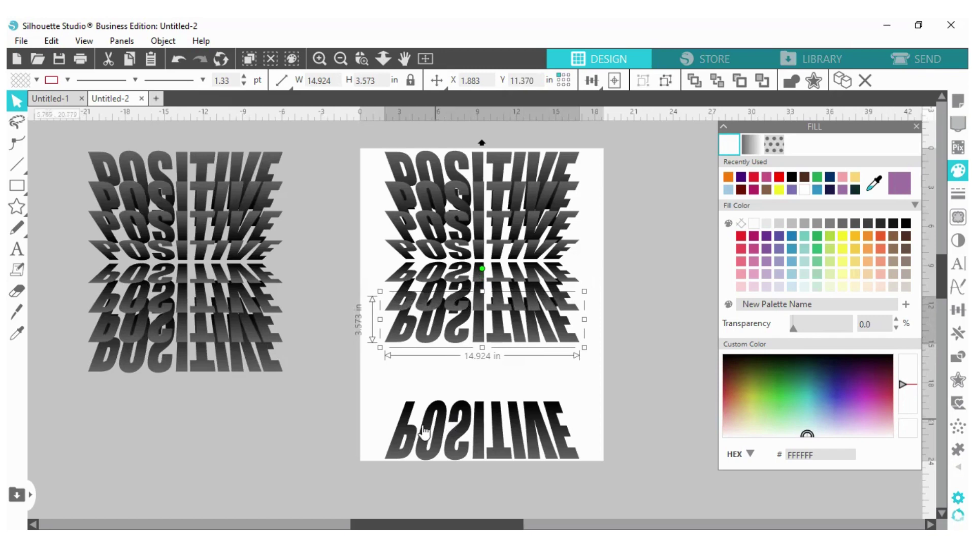
# Select all the letters of the lowest mirrored POSITIVE row on the page and group them
pyautogui.click(374, 370)
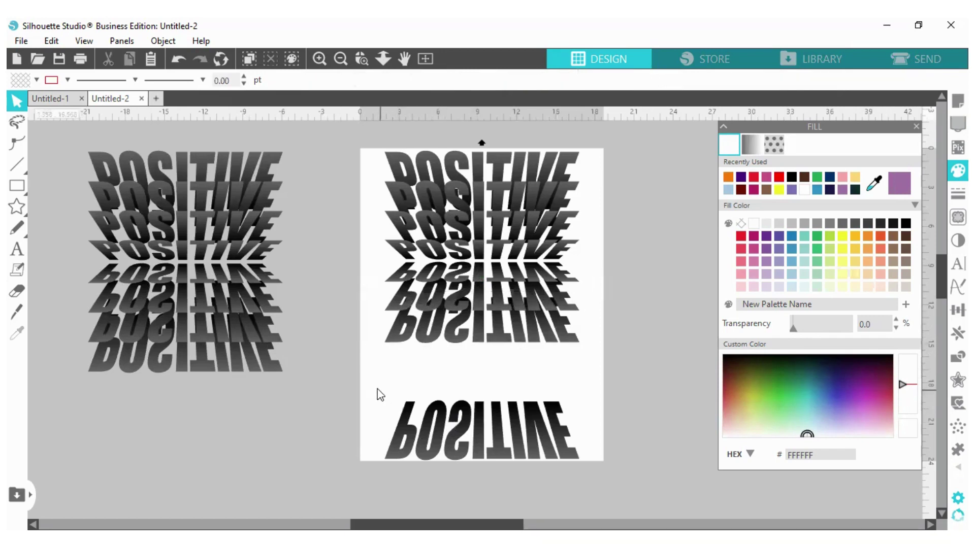
pyautogui.moveTo(378, 394); pyautogui.dragTo(572, 427)
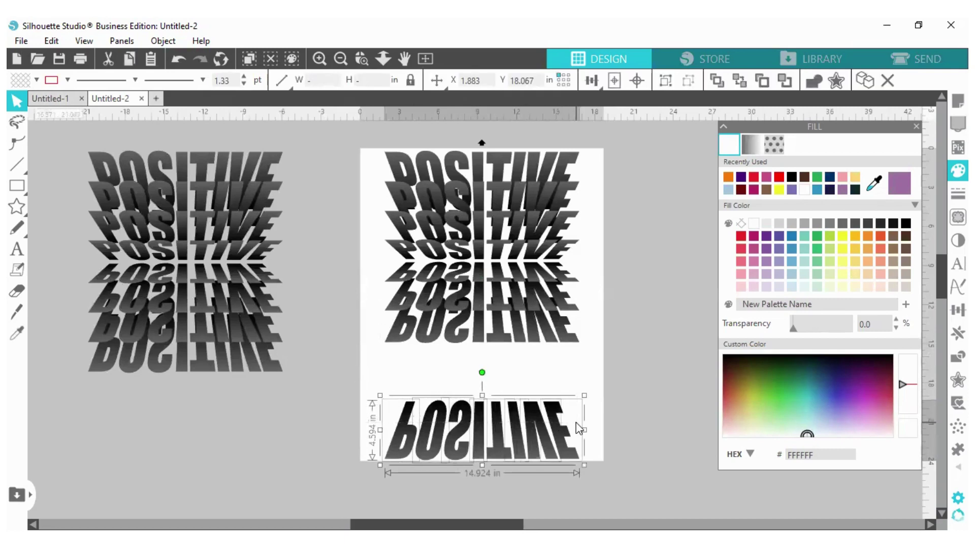
pyautogui.rightClick(575, 422)
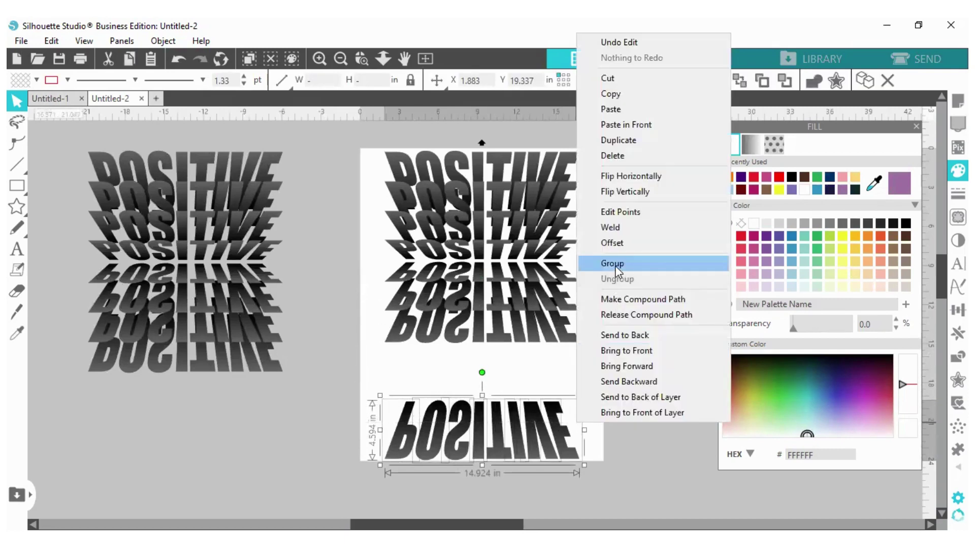
pyautogui.click(614, 264)
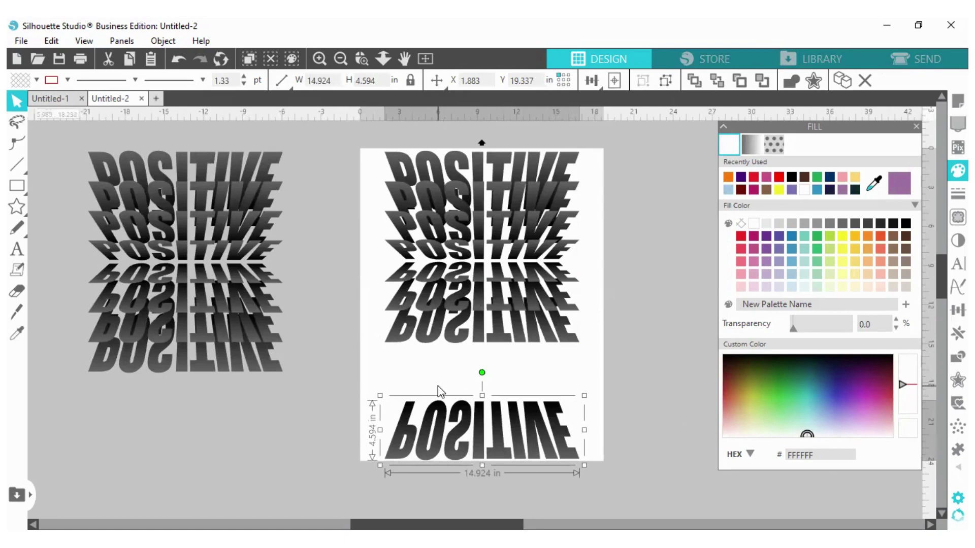
# Nudge the grouped lowest mirrored POSITIVE row straight up to Y 13.990 in, overlapping the bottom of the third mirrored row
pyautogui.press('Up')
pyautogui.press('Up')
pyautogui.press('Up')
pyautogui.press('Up')
pyautogui.press('Up')
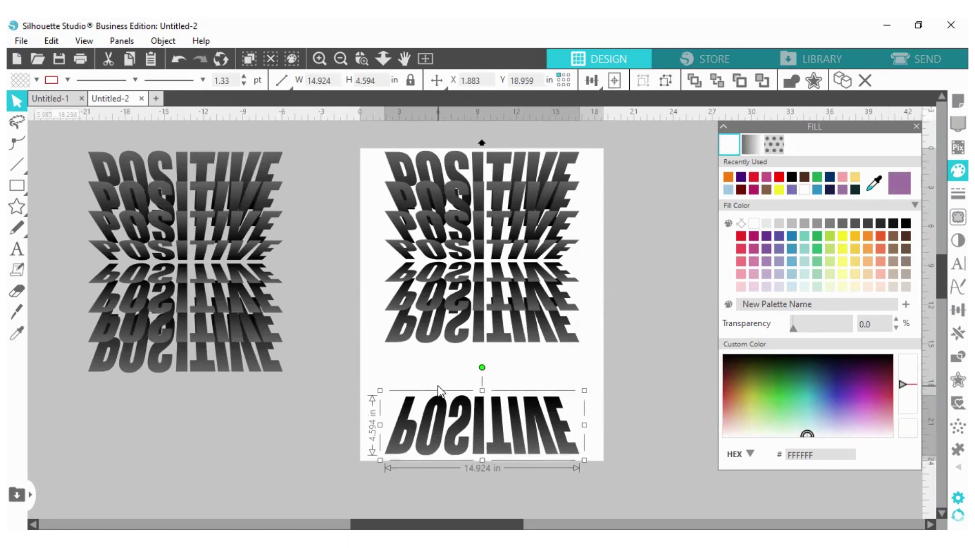
pyautogui.press('Up')
pyautogui.press('Up')
pyautogui.press('Up')
pyautogui.press('Up')
pyautogui.press('Up')
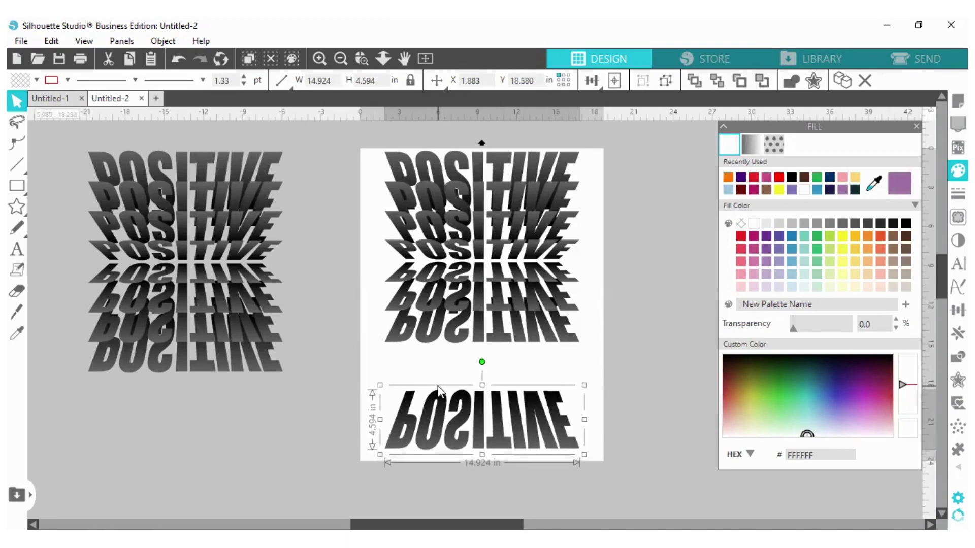
pyautogui.press('Up')
pyautogui.press('Up')
pyautogui.press('Up')
pyautogui.press('Up')
pyautogui.press('Up')
pyautogui.press('Up')
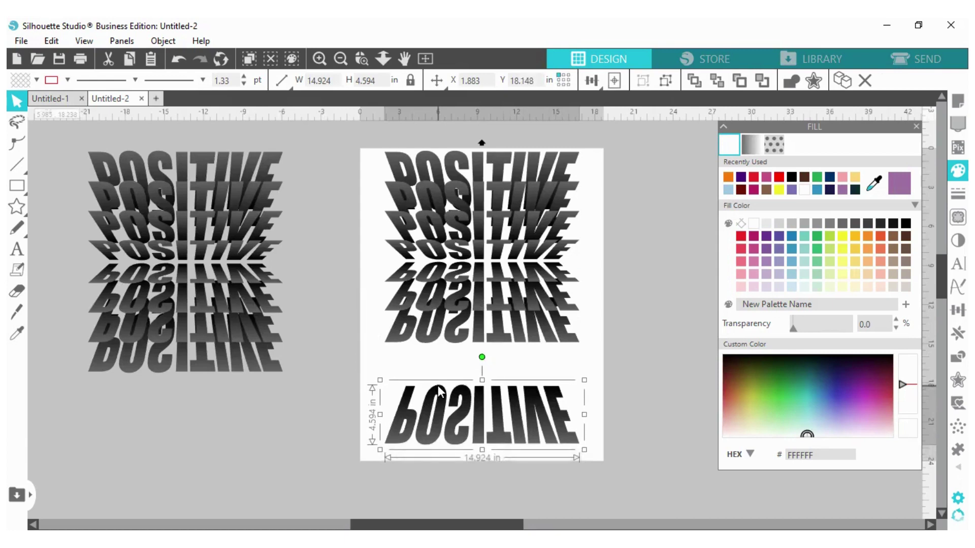
pyautogui.press('Up')
pyautogui.press('Up')
pyautogui.press('Up')
pyautogui.press('Up')
pyautogui.press('Up')
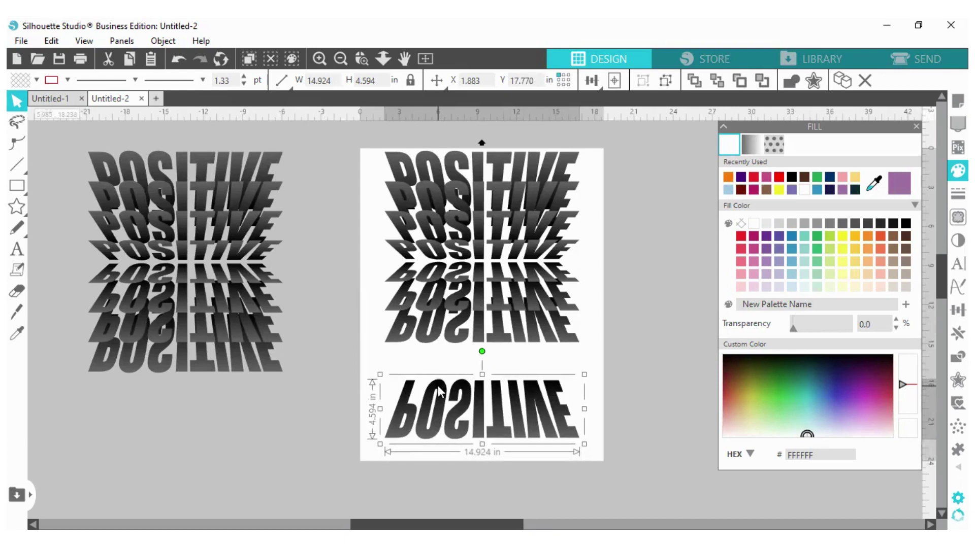
pyautogui.press('Up')
pyautogui.press('Up')
pyautogui.press('Up')
pyautogui.press('Up')
pyautogui.press('Up')
pyautogui.press('Up')
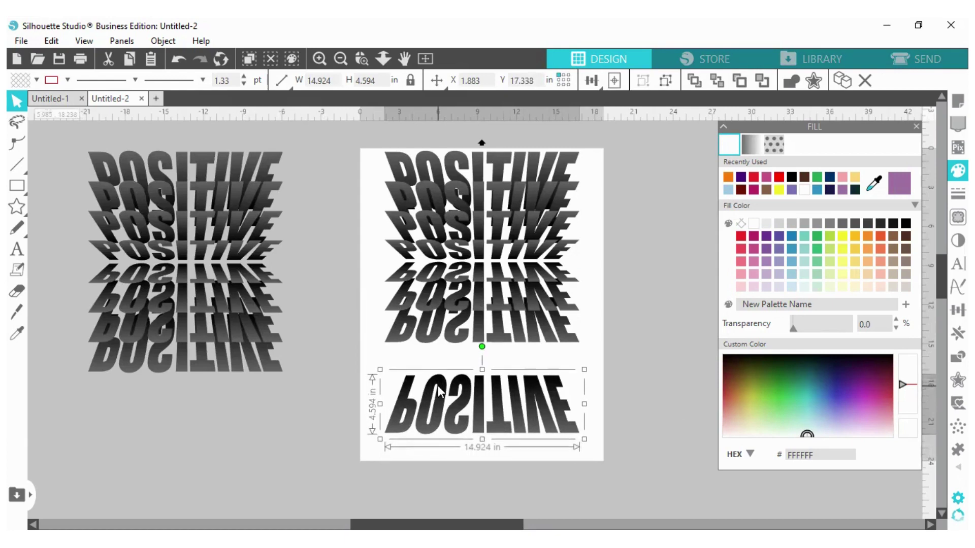
pyautogui.press('Up')
pyautogui.press('Up')
pyautogui.press('Up')
pyautogui.press('Up')
pyautogui.press('Up')
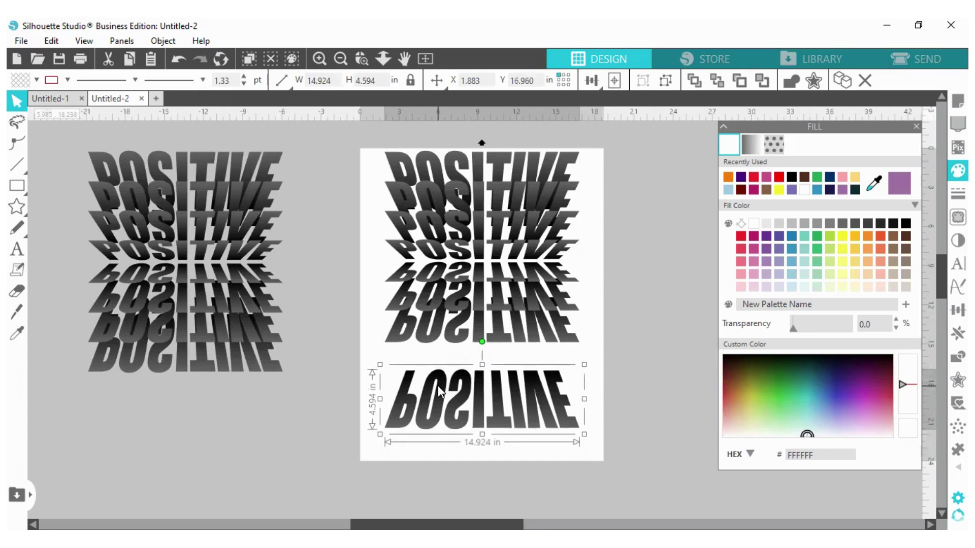
pyautogui.press('Up')
pyautogui.press('Up')
pyautogui.press('Up')
pyautogui.press('Up')
pyautogui.press('Up')
pyautogui.press('Up')
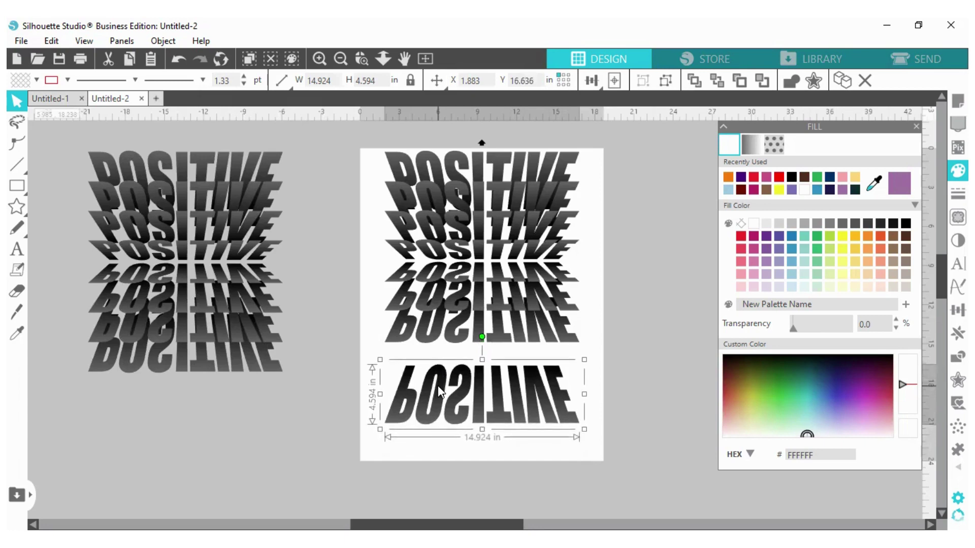
pyautogui.press('Up')
pyautogui.press('Up')
pyautogui.press('Up')
pyautogui.press('Up')
pyautogui.press('Up')
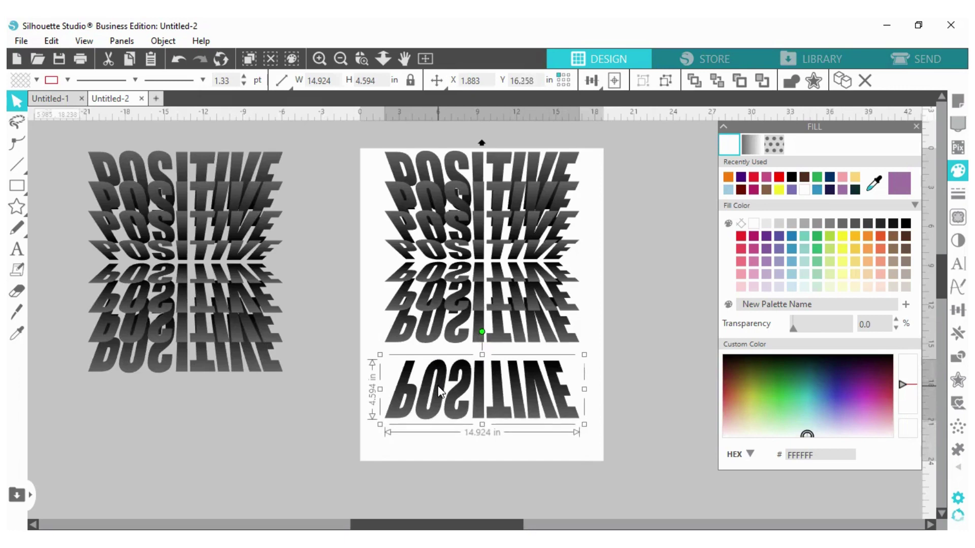
pyautogui.press('Up')
pyautogui.press('Up')
pyautogui.press('Up')
pyautogui.press('Up')
pyautogui.press('Up')
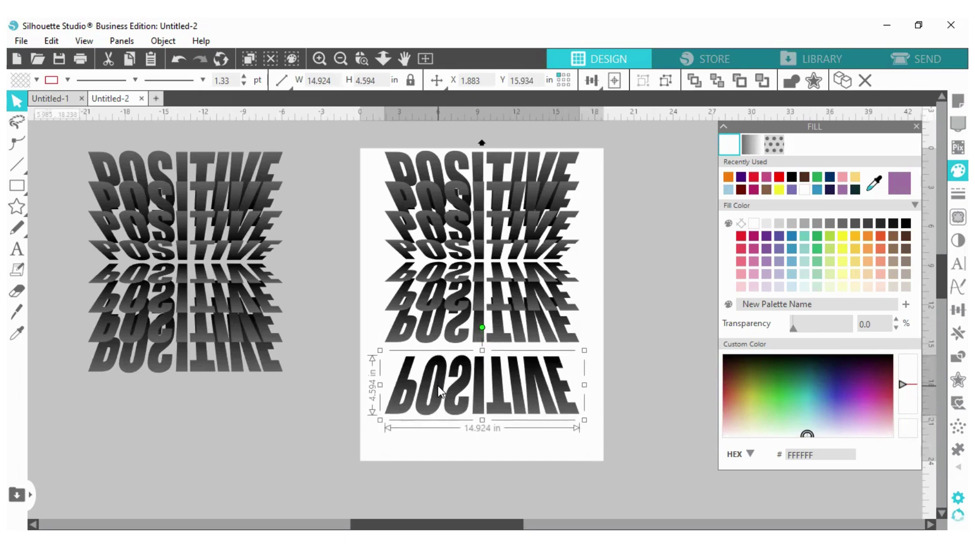
pyautogui.press('Up')
pyautogui.press('Up')
pyautogui.press('Up')
pyautogui.press('Up')
pyautogui.press('Up')
pyautogui.press('Up')
pyautogui.press('Up')
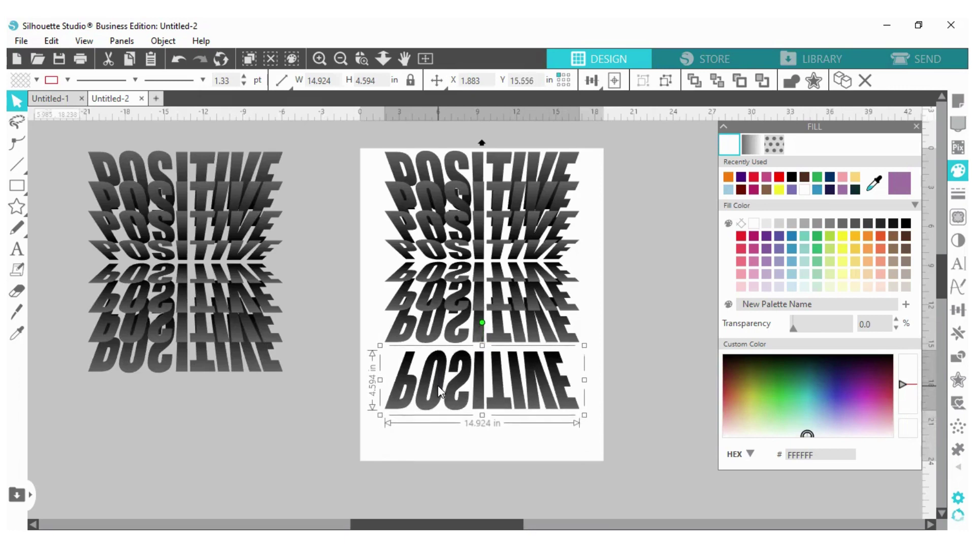
pyautogui.press('Up')
pyautogui.press('Up')
pyautogui.press('Up')
pyautogui.press('Up')
pyautogui.press('Up')
pyautogui.press('Up')
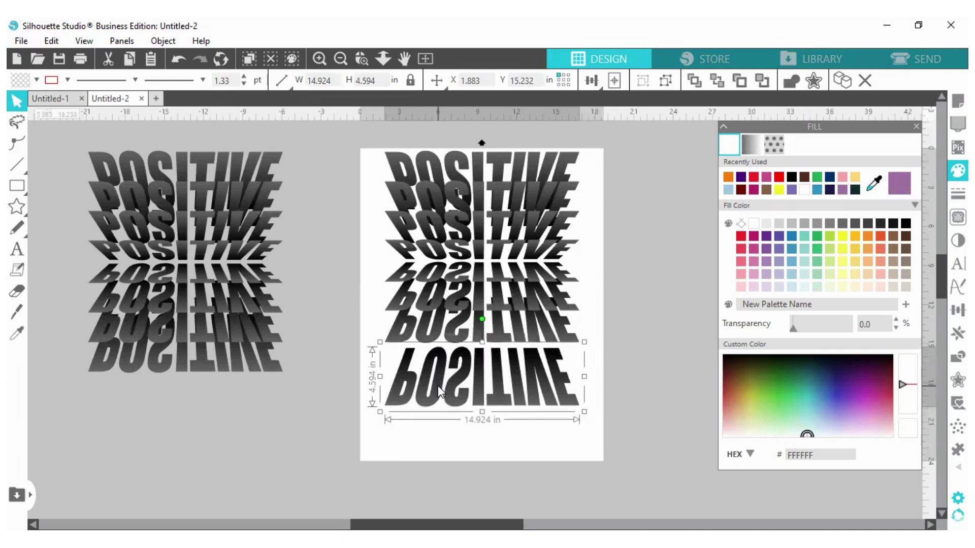
pyautogui.press('Up')
pyautogui.press('Up')
pyautogui.press('Up')
pyautogui.press('Up')
pyautogui.press('Up')
pyautogui.press('Up')
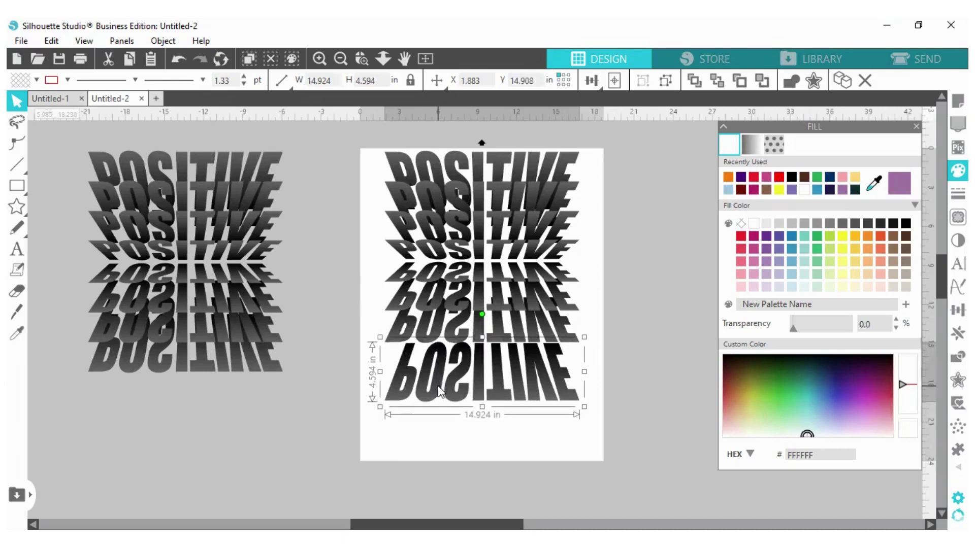
pyautogui.press('Up')
pyautogui.press('Up')
pyautogui.press('Up')
pyautogui.press('Up')
pyautogui.press('Up')
pyautogui.press('Up')
pyautogui.press('Up')
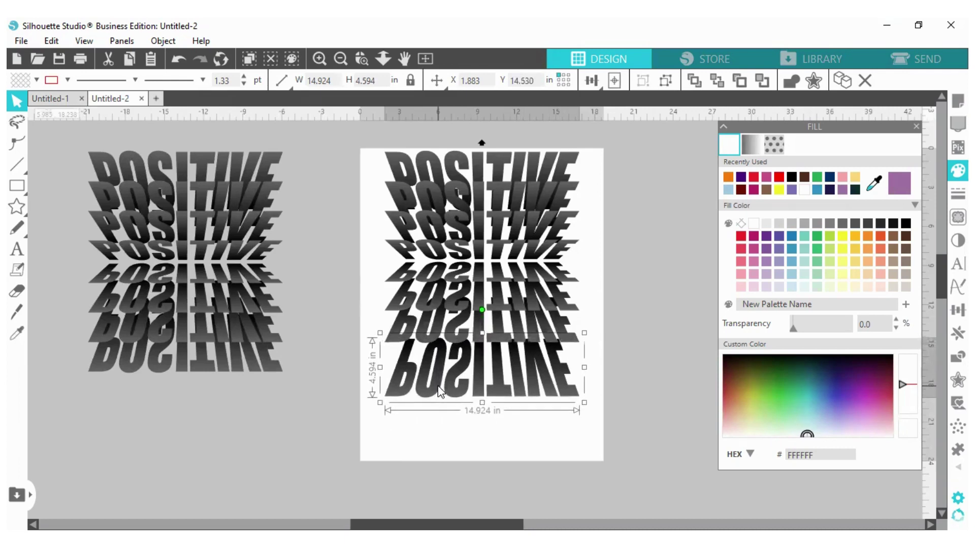
pyautogui.press('Up')
pyautogui.press('Up')
pyautogui.press('Up')
pyautogui.press('Up')
pyautogui.press('Up')
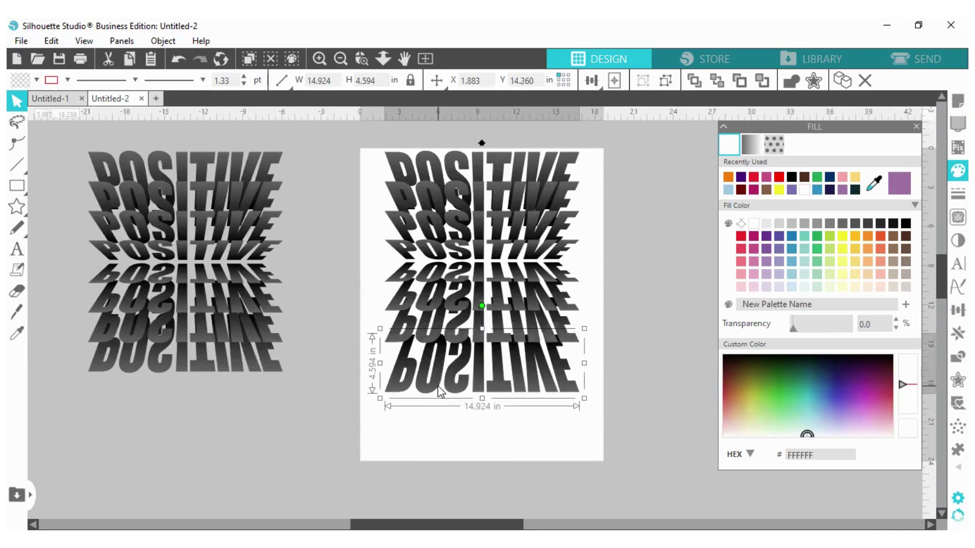
pyautogui.press('Up')
pyautogui.press('Up')
pyautogui.press('Up')
pyautogui.press('Up')
pyautogui.press('Up')
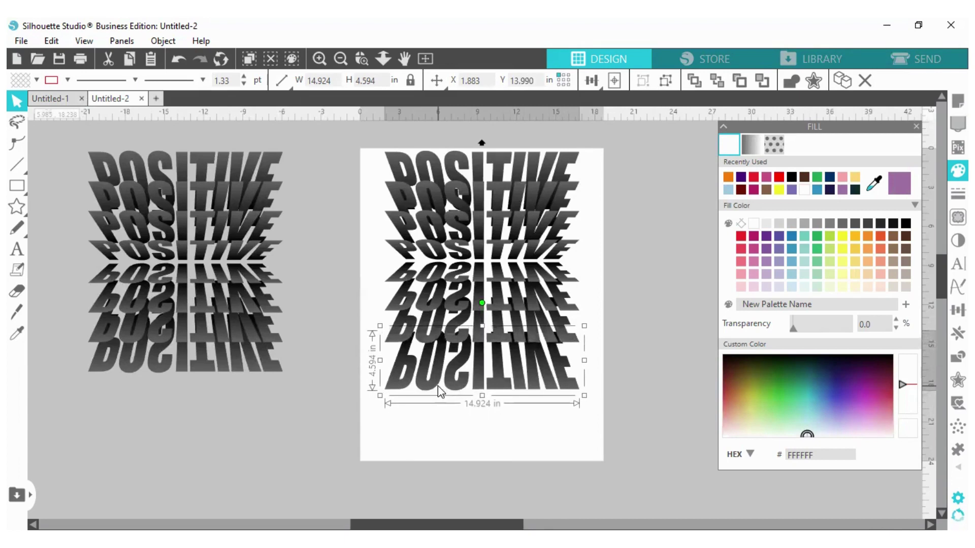
# Select the third mirrored POSITIVE row and nudge it slightly up to Y 11.208 in
pyautogui.click(398, 319)
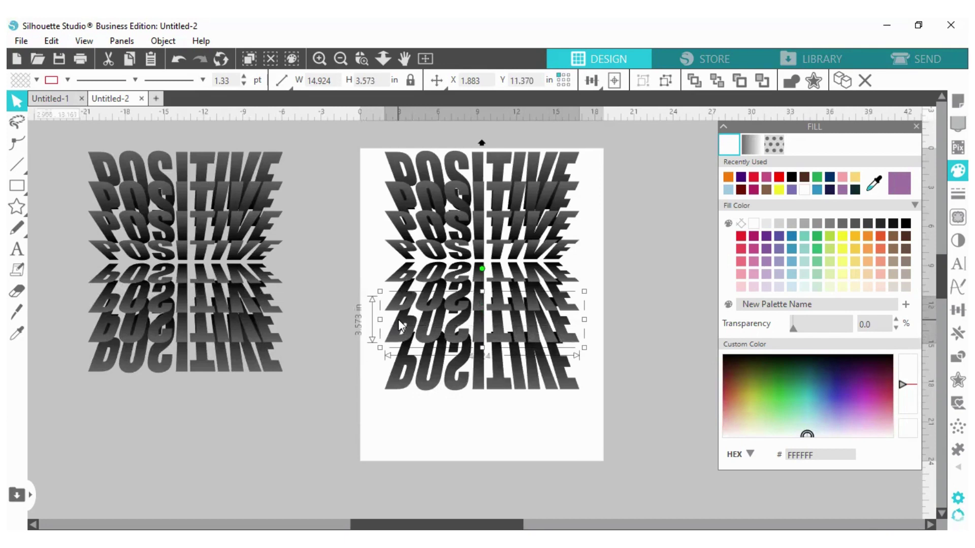
pyautogui.press('Up')
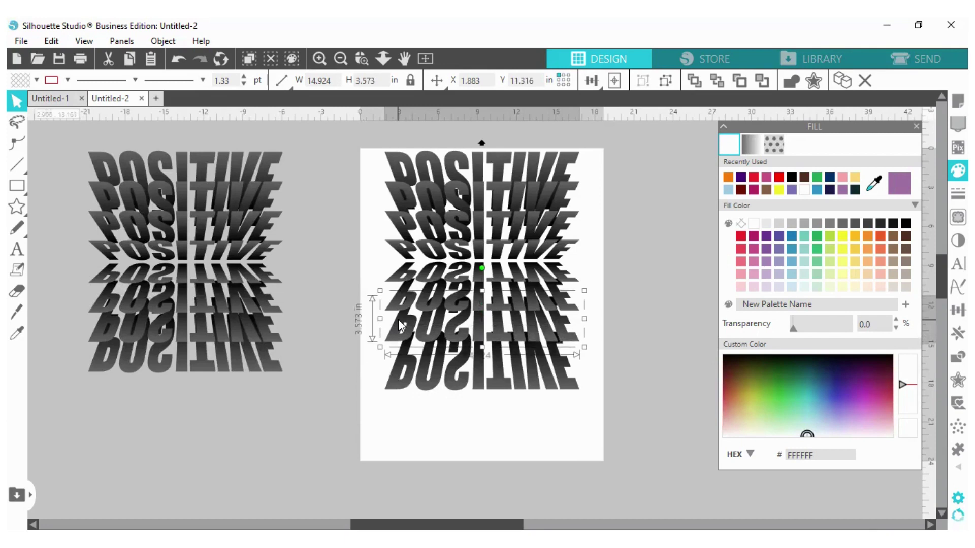
pyautogui.press('Up')
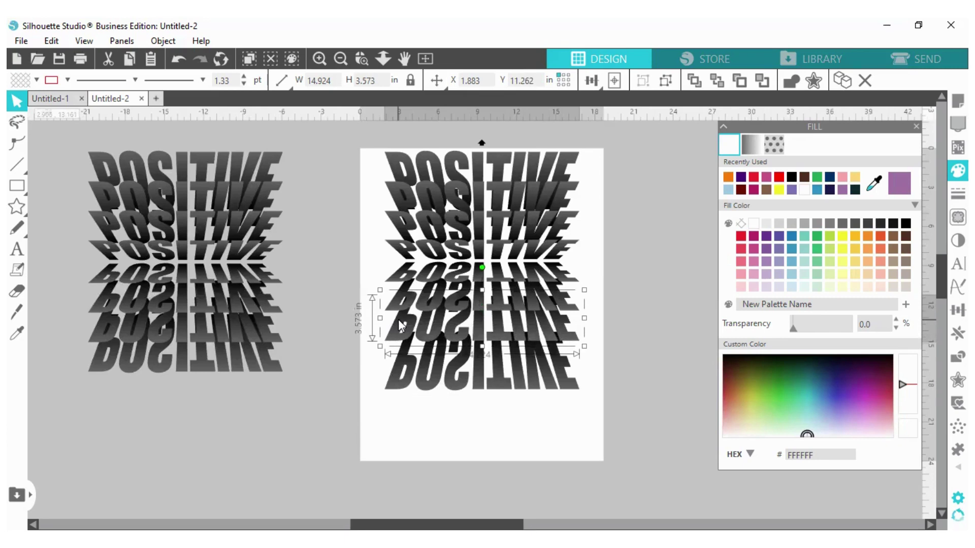
pyautogui.press('Up')
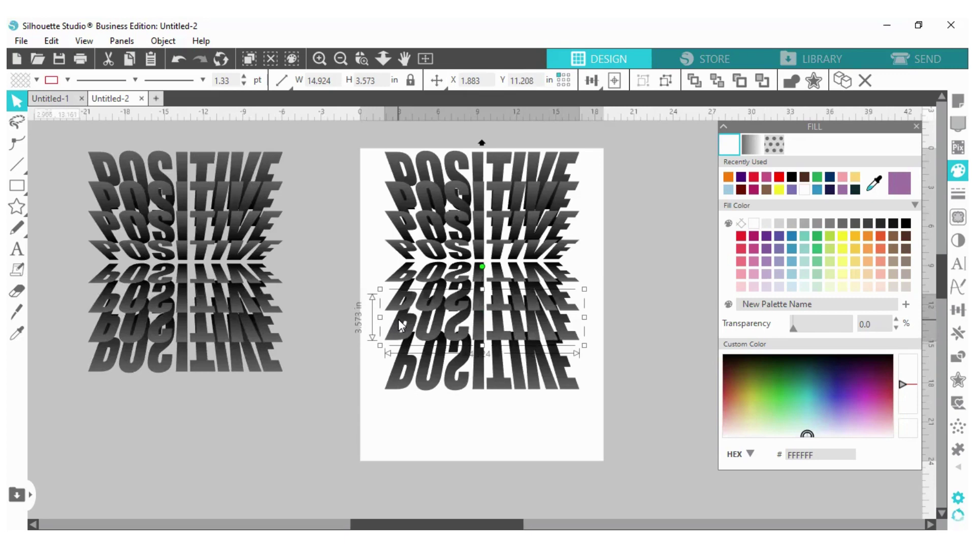
# Reselect the lowest mirrored POSITIVE row and nudge it straight up to Y 12.477 in, tightening its overlap with the row above
pyautogui.click(428, 387)
pyautogui.press('Up')
pyautogui.press('Up')
pyautogui.press('Up')
pyautogui.press('Up')
pyautogui.press('Up')
pyautogui.press('Up')
pyautogui.press('Up')
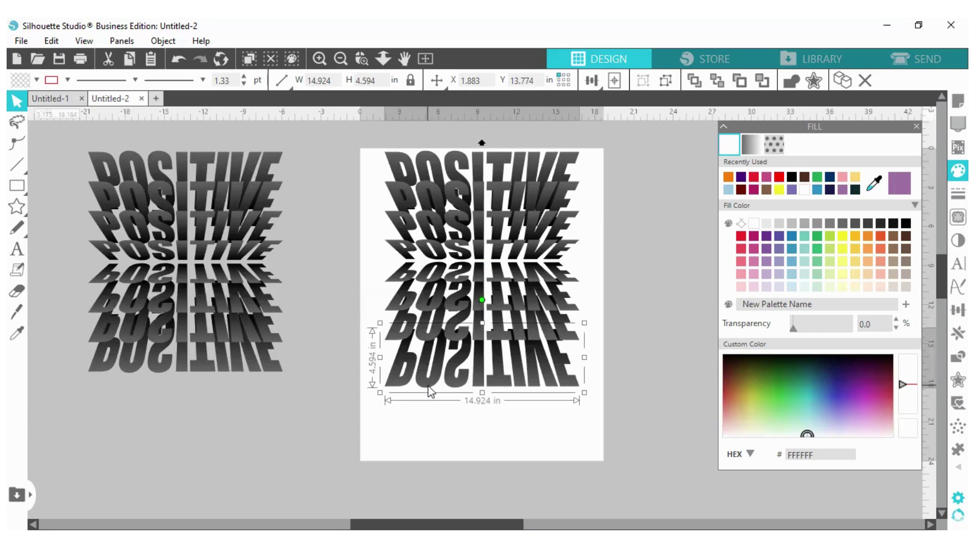
pyautogui.press('Up')
pyautogui.press('Up')
pyautogui.press('Up')
pyautogui.press('Up')
pyautogui.press('Up')
pyautogui.press('Up')
pyautogui.press('Up')
pyautogui.press('Up')
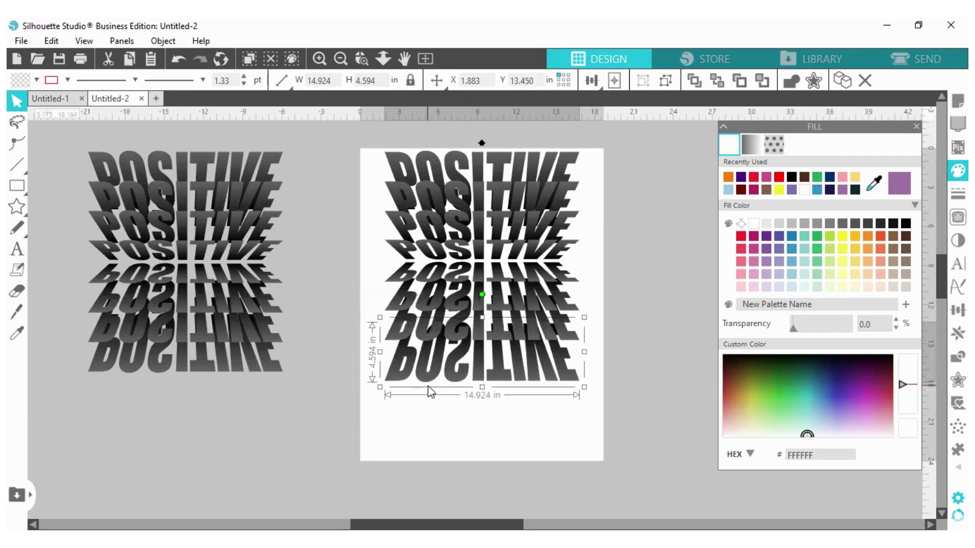
pyautogui.press('Up')
pyautogui.press('Up')
pyautogui.press('Up')
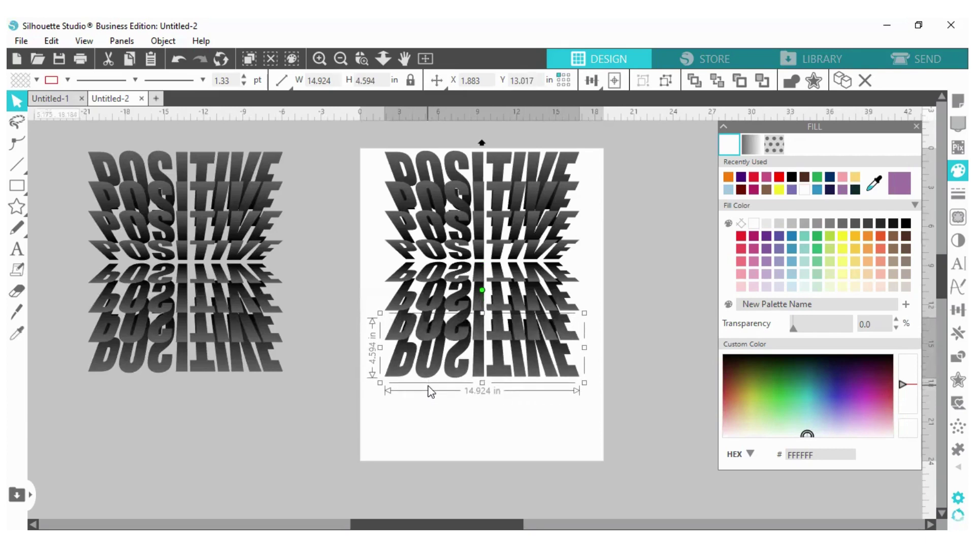
pyautogui.press('Up')
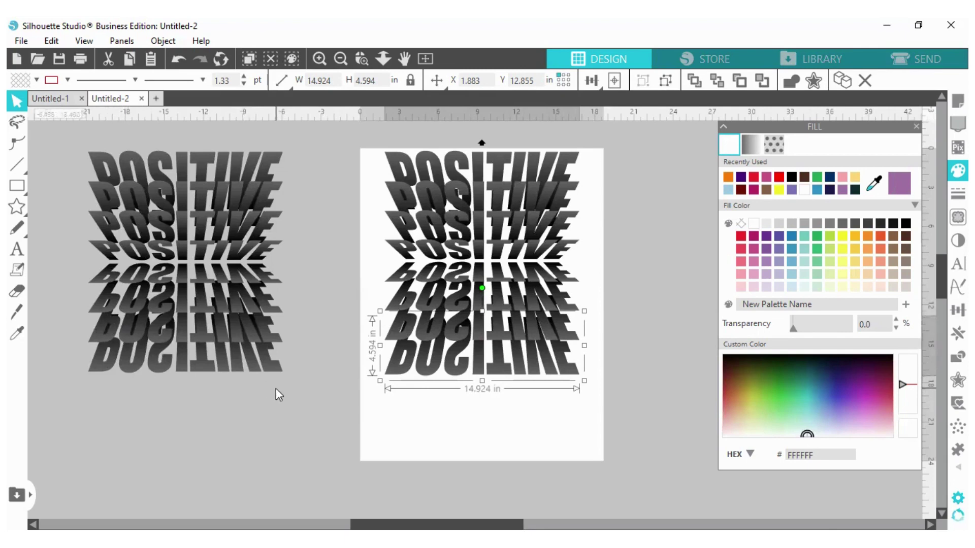
pyautogui.press('Up')
pyautogui.press('Up')
pyautogui.press('Up')
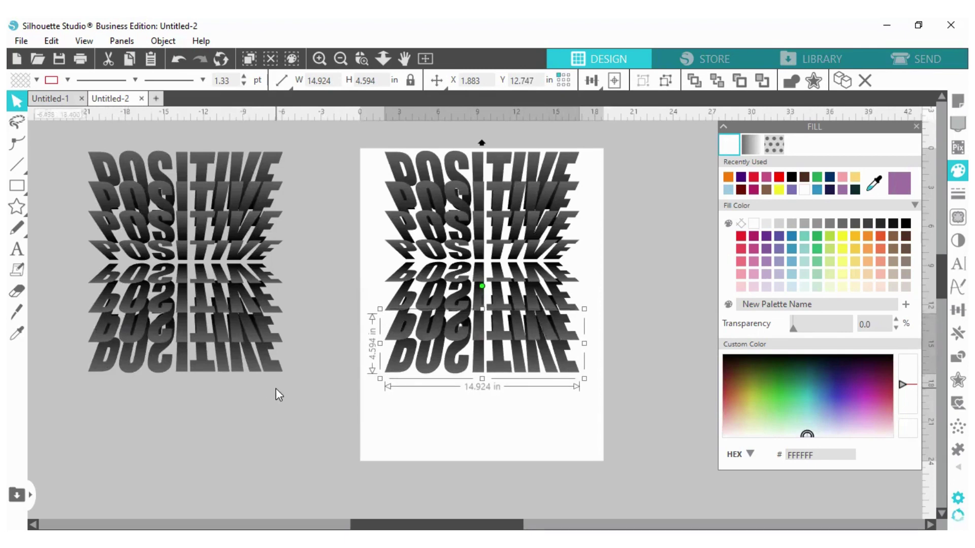
pyautogui.press('Up')
pyautogui.press('Up')
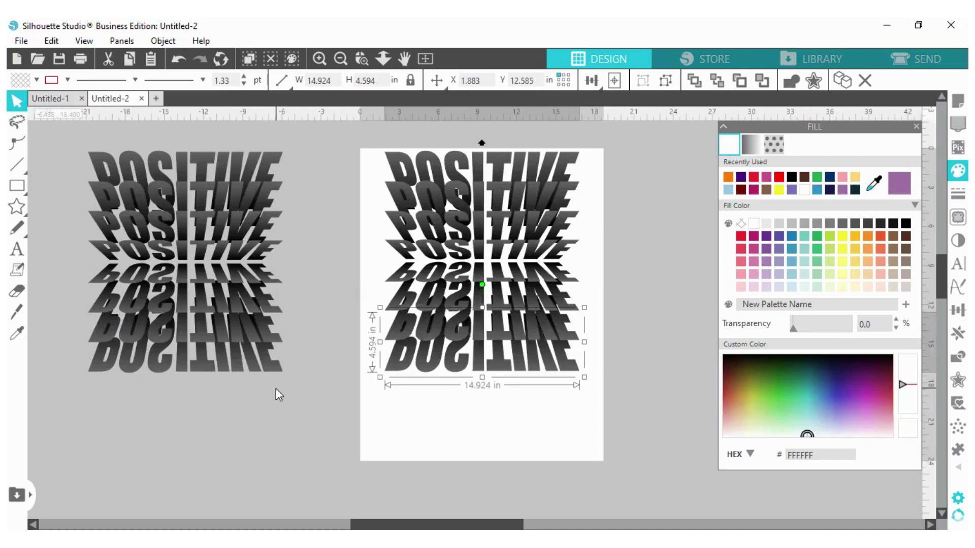
pyautogui.press('Up')
pyautogui.press('Up')
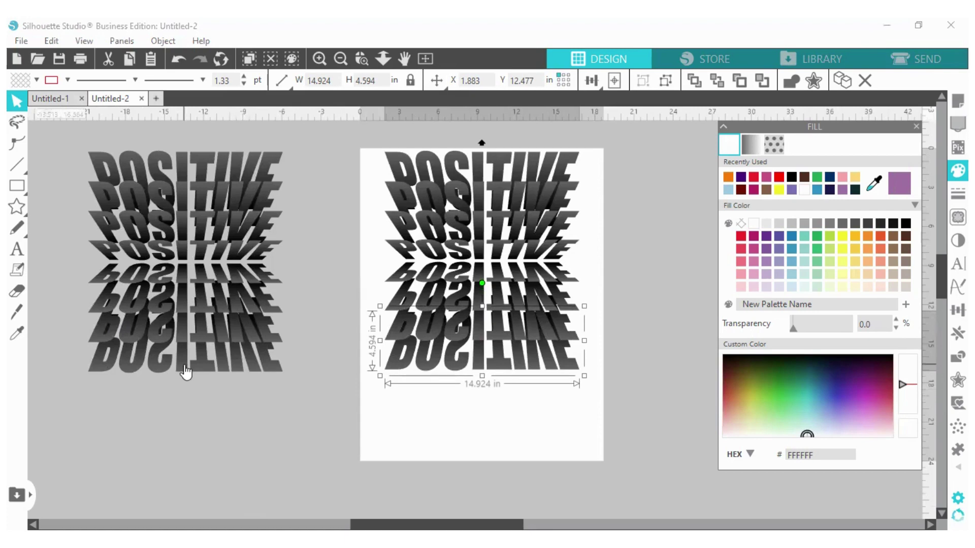
# Delete the original POSITIVE design lying beside the page, keeping only the restacked rows on the page
pyautogui.moveTo(142, 297)
pyautogui.mouseDown()
pyautogui.moveTo(439, 284)
pyautogui.moveTo(61, 304)
pyautogui.moveTo(138, 304)
pyautogui.mouseUp()
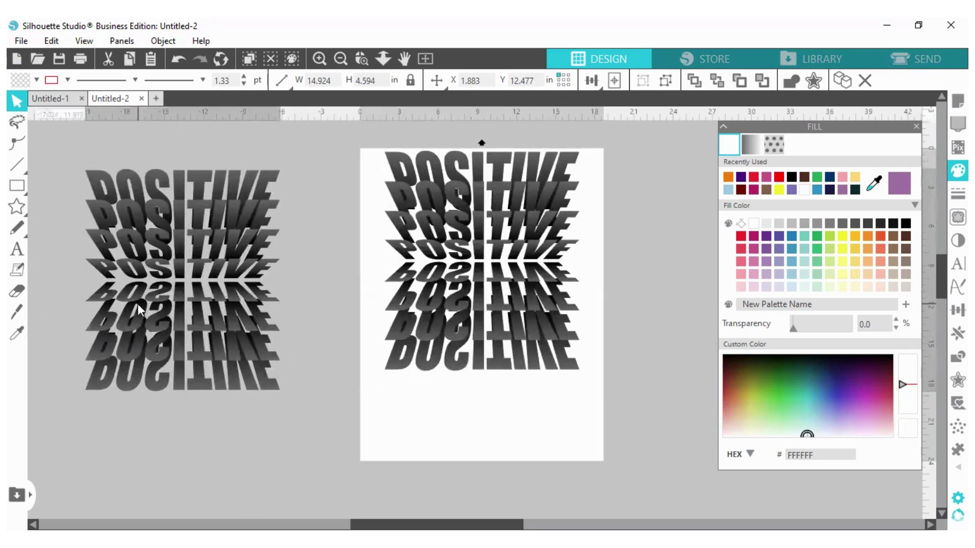
pyautogui.click(133, 349)
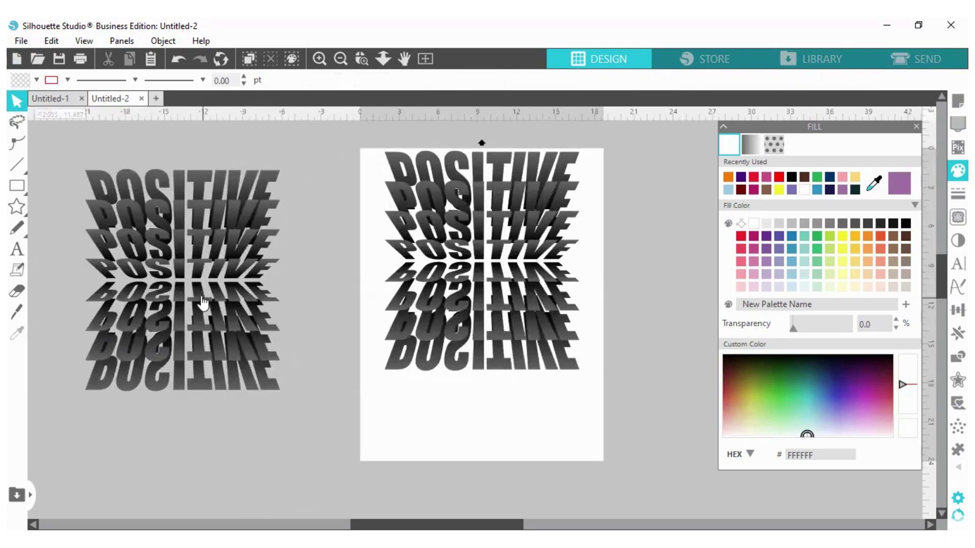
pyautogui.click(225, 250)
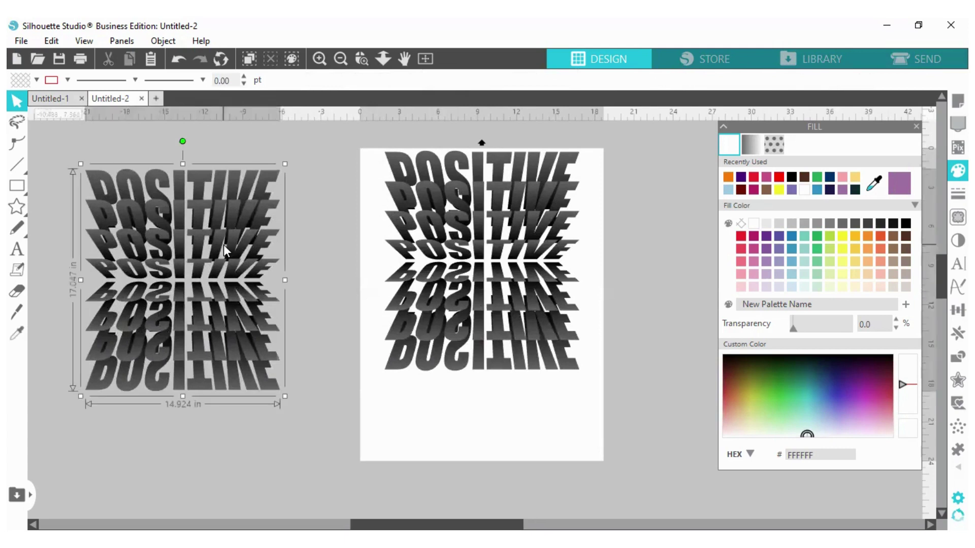
pyautogui.press('Delete')
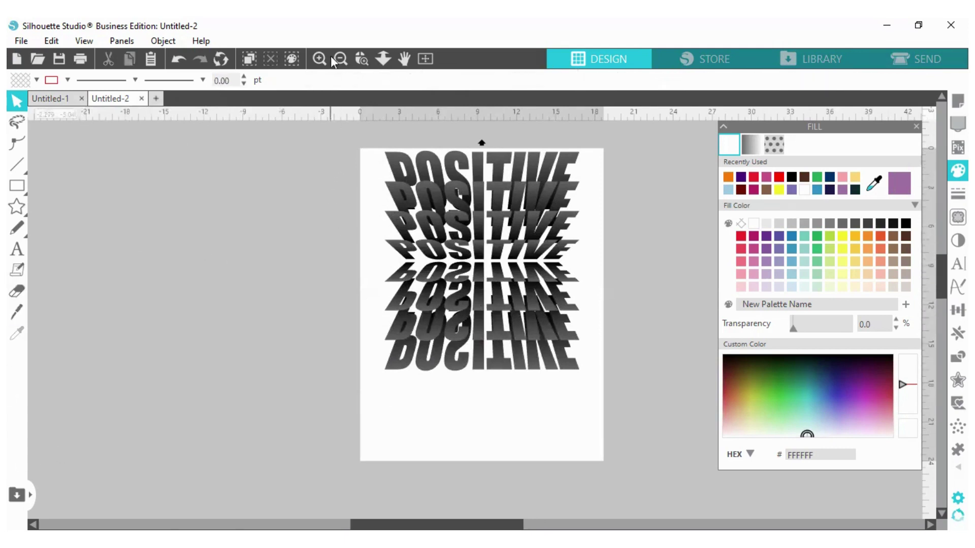
# Move all the restacked rows together down toward the page's middle, with the top row at about X 1.99 in, Y 3.16 in
pyautogui.moveTo(416, 172); pyautogui.dragTo(599, 378)
pyautogui.moveTo(532, 272); pyautogui.dragTo(533, 306)
pyautogui.click(688, 198)
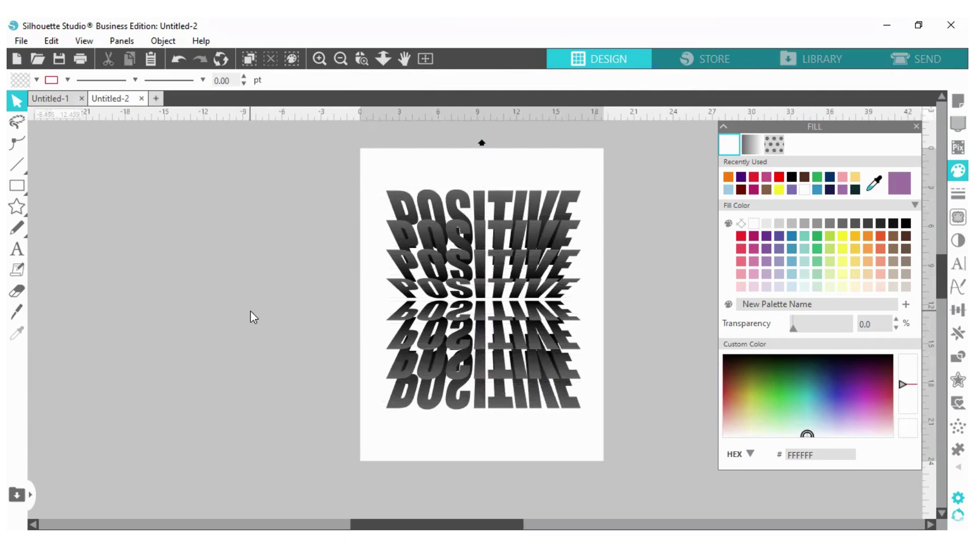
# Fill the top POSITIVE row with red FF0000
pyautogui.click(400, 204)
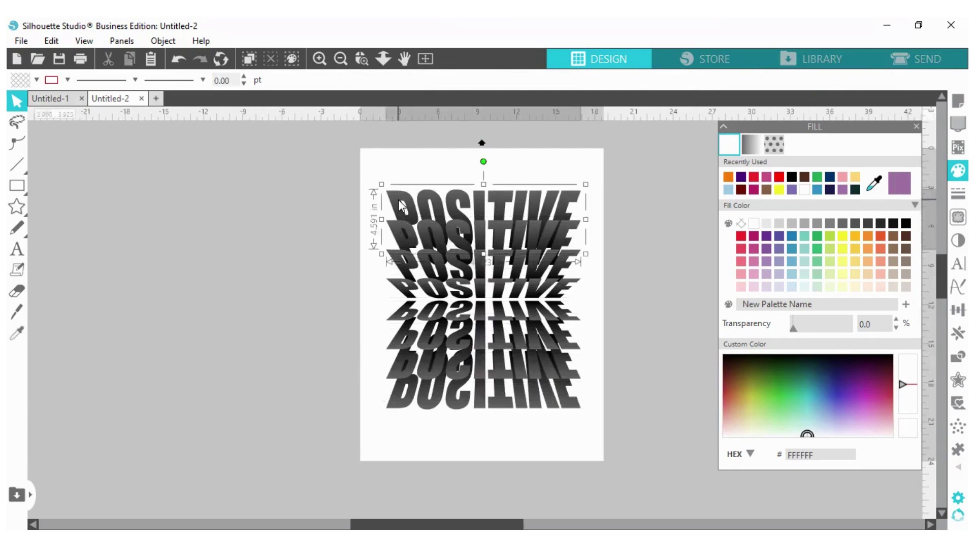
pyautogui.click(779, 178)
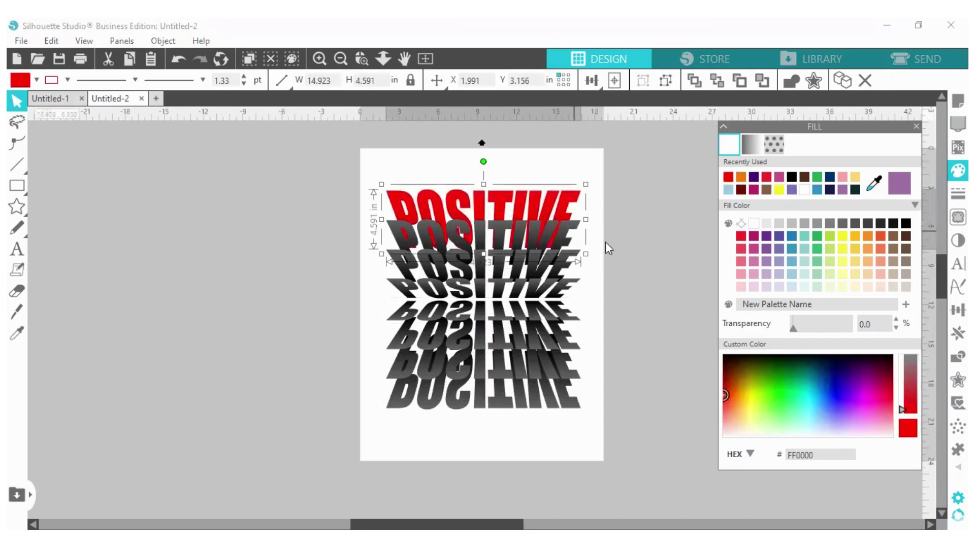
# Fill the third upright POSITIVE row and the second and fourth mirrored rows with red FF0000
pyautogui.click(539, 265)
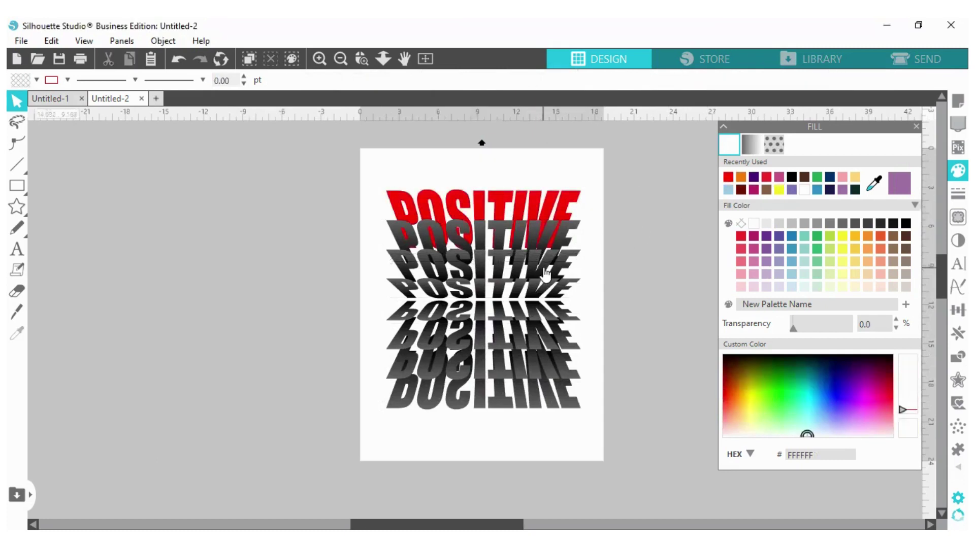
pyautogui.click(541, 266)
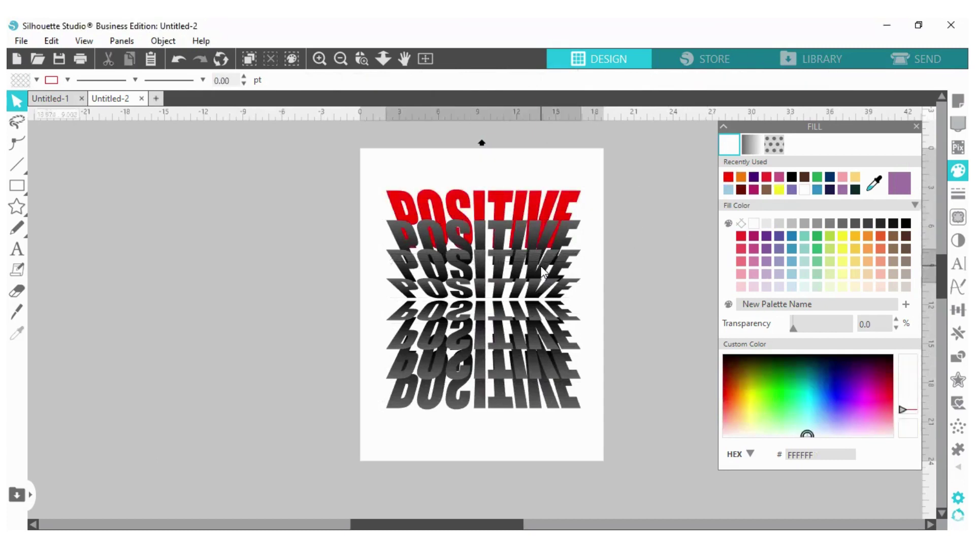
pyautogui.click(728, 178)
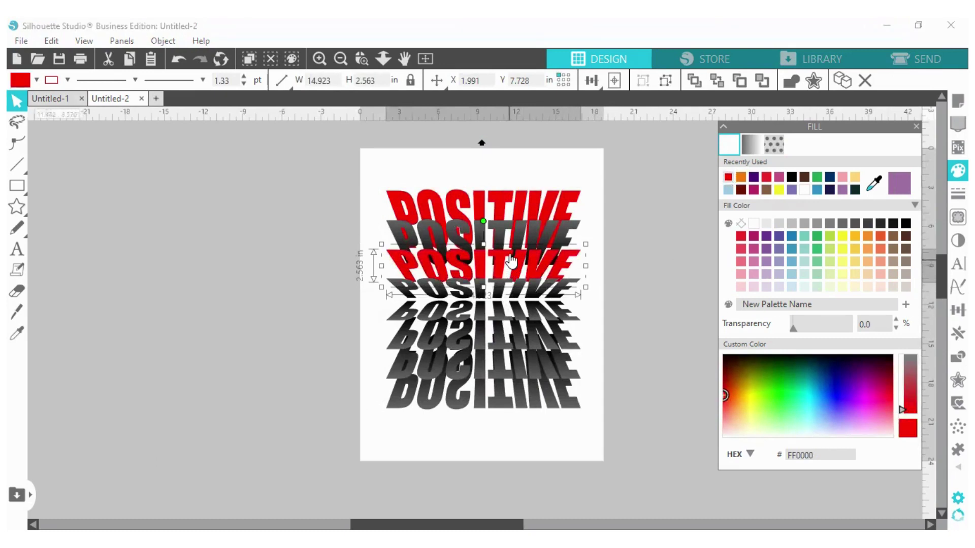
pyautogui.click(506, 338)
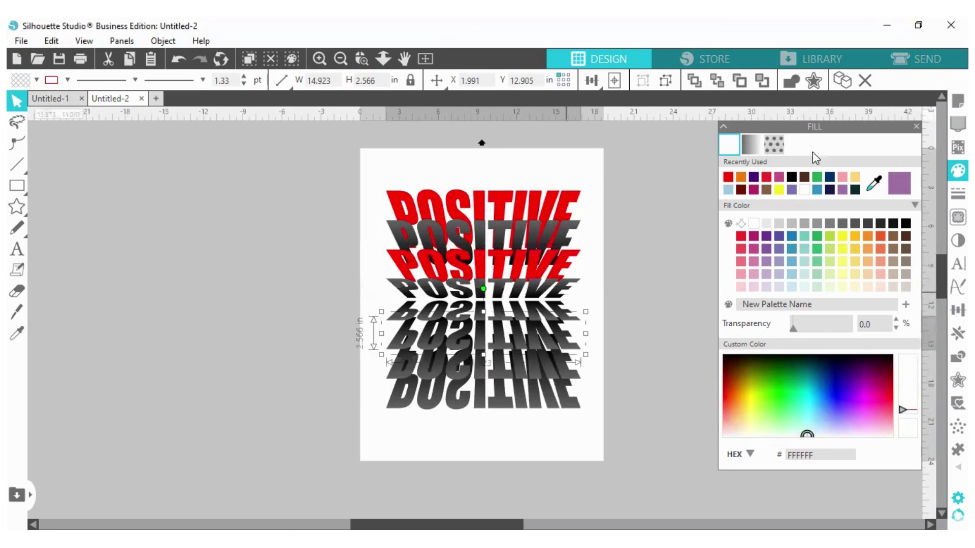
pyautogui.click(728, 177)
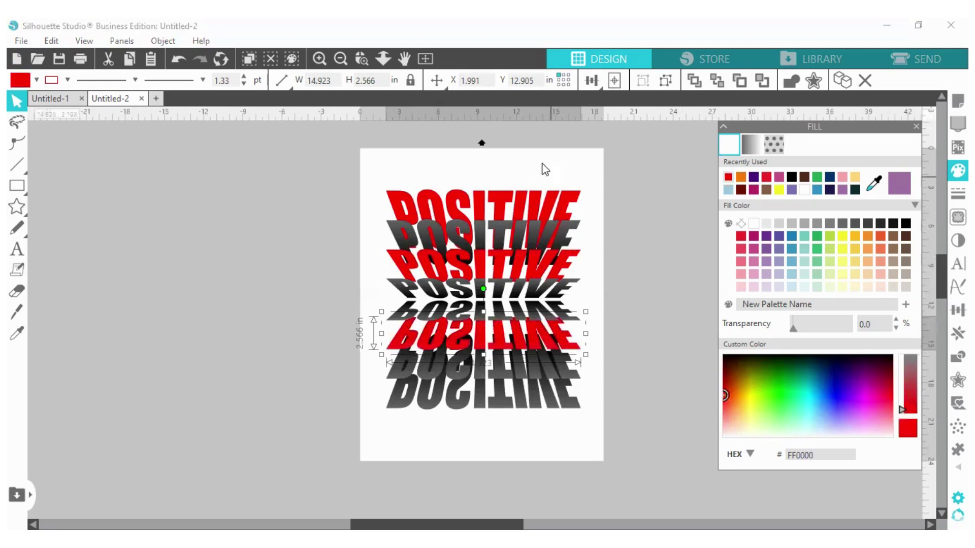
pyautogui.click(528, 401)
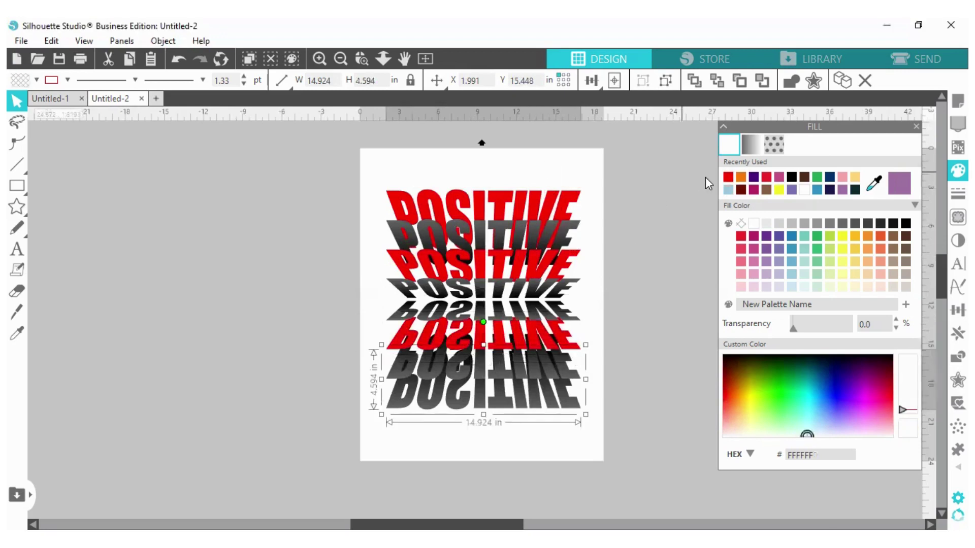
pyautogui.click(728, 177)
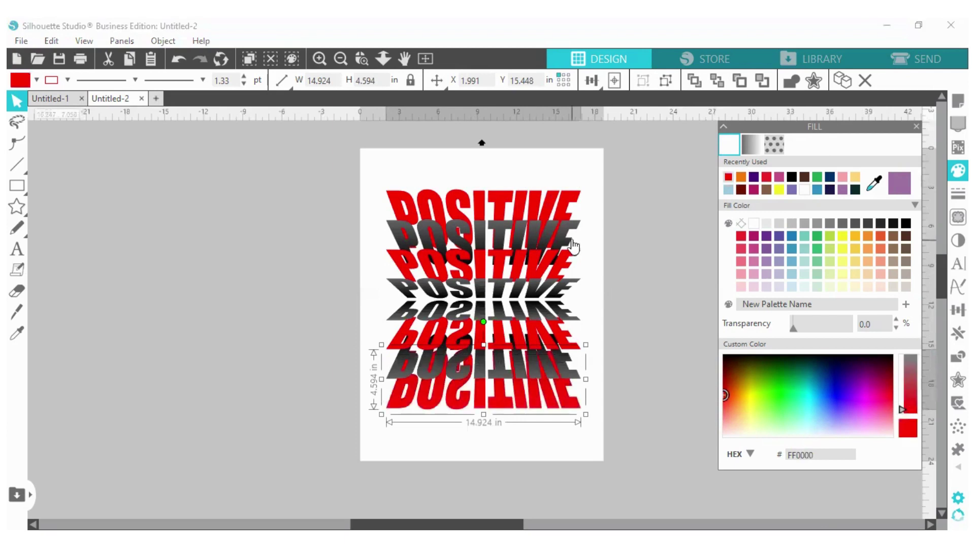
# Fill the second and fourth upright POSITIVE rows and the first and third mirrored rows with light blue 9CCAE3, and deselect
pyautogui.click(570, 239)
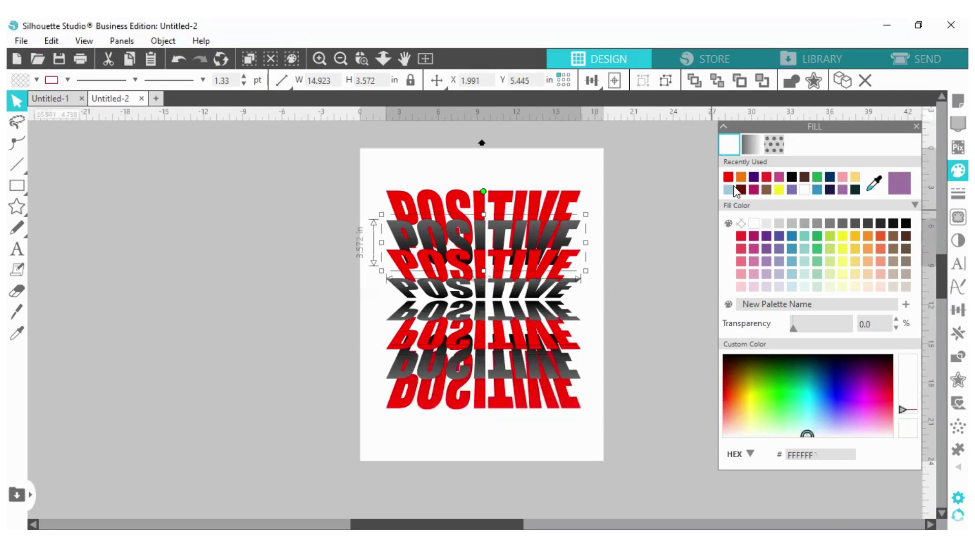
pyautogui.click(728, 189)
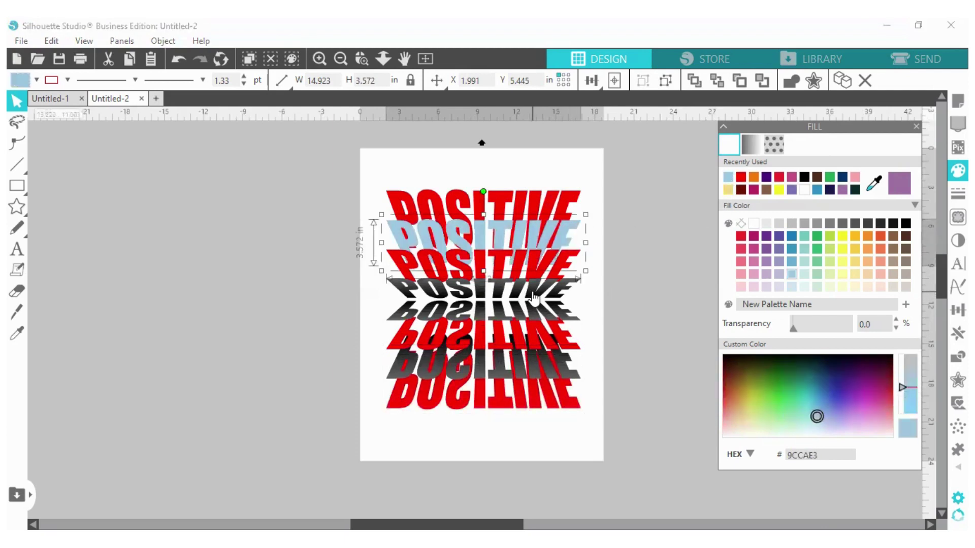
pyautogui.click(534, 299)
pyautogui.click(728, 178)
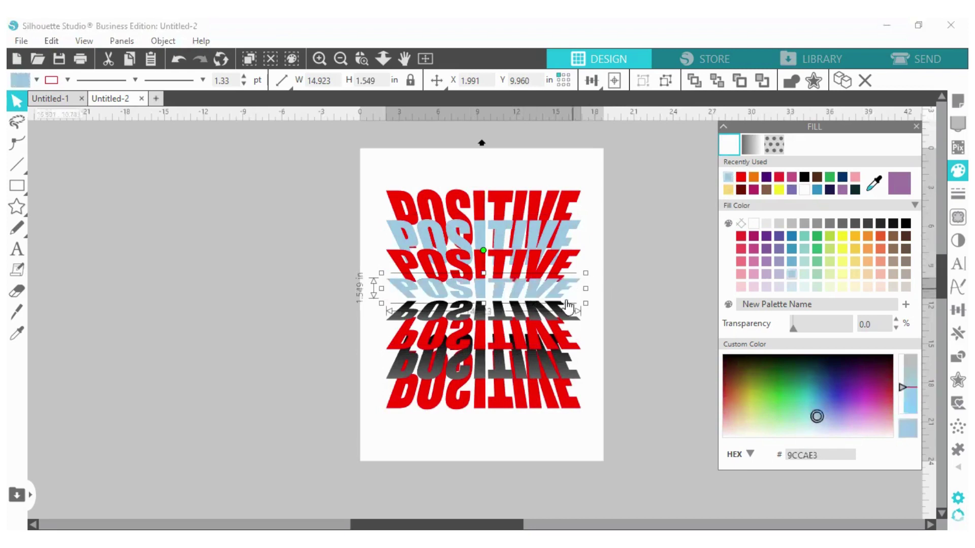
pyautogui.click(568, 308)
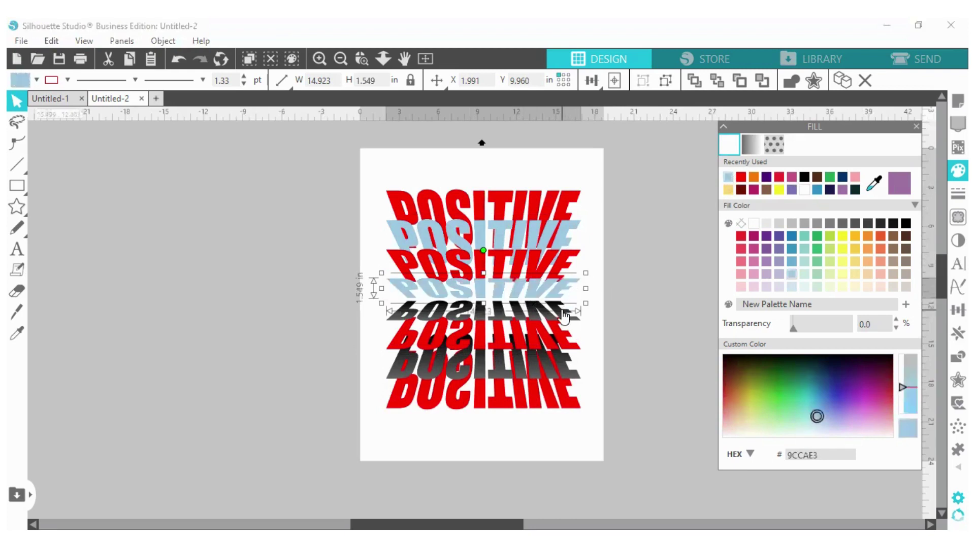
pyautogui.click(729, 178)
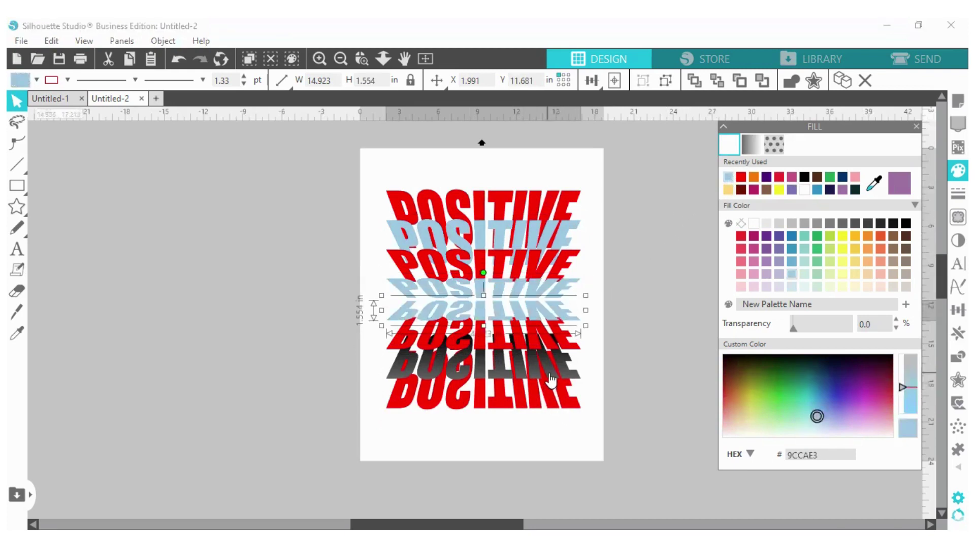
pyautogui.click(548, 378)
pyautogui.click(729, 177)
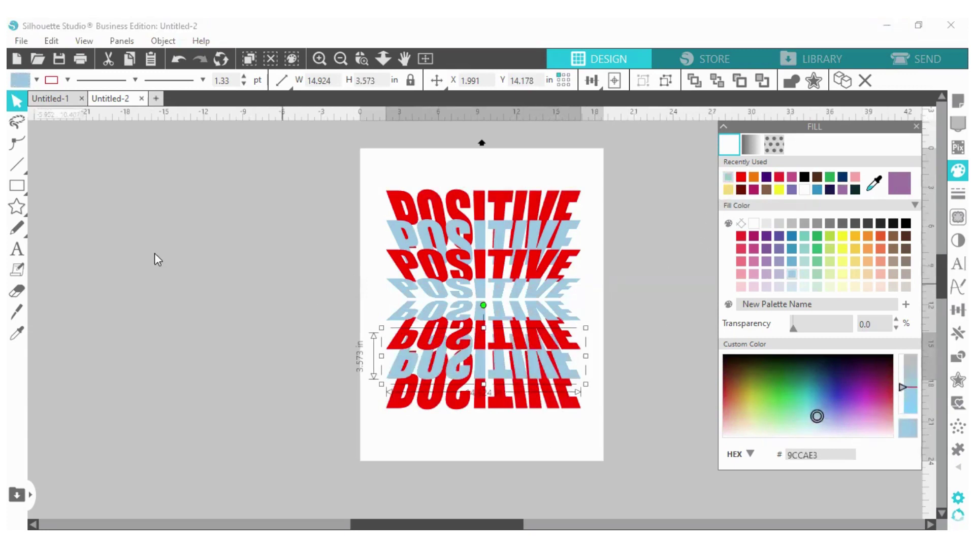
pyautogui.click(293, 326)
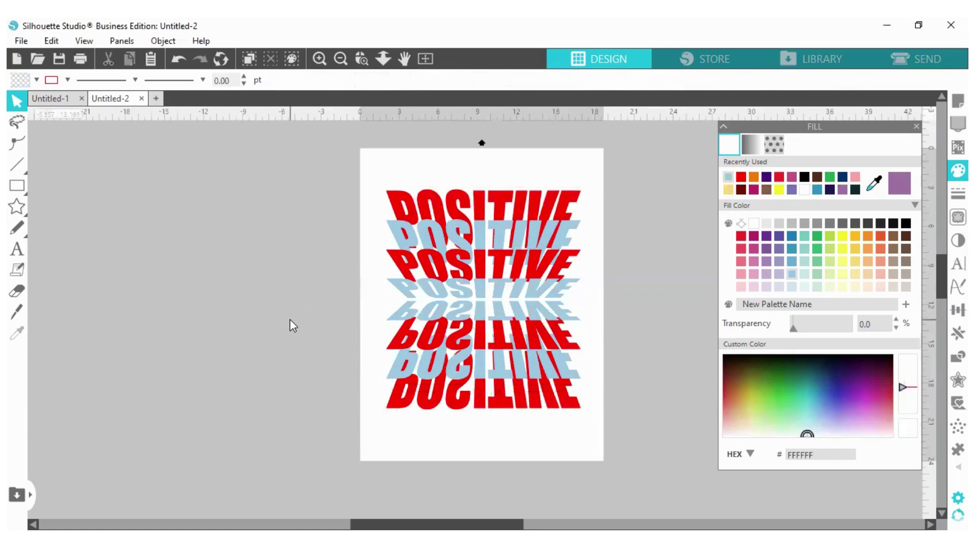
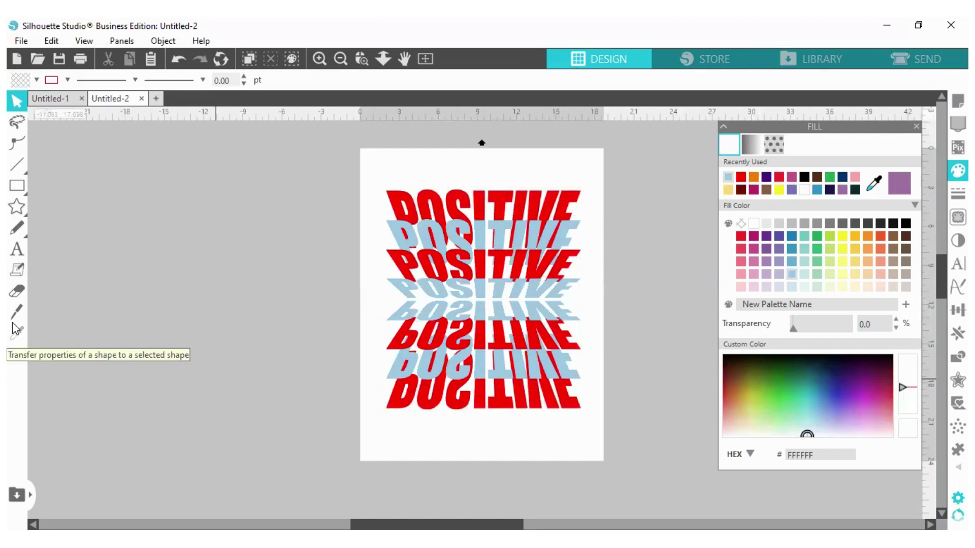
# Group all eight red and light blue POSITIVE rows into one object
pyautogui.moveTo(345, 153); pyautogui.dragTo(502, 431)
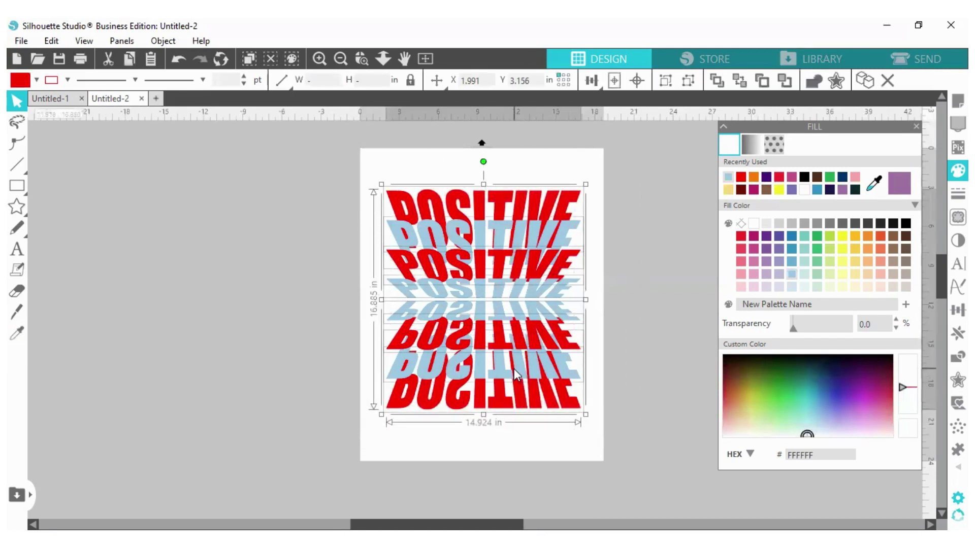
pyautogui.rightClick(515, 368)
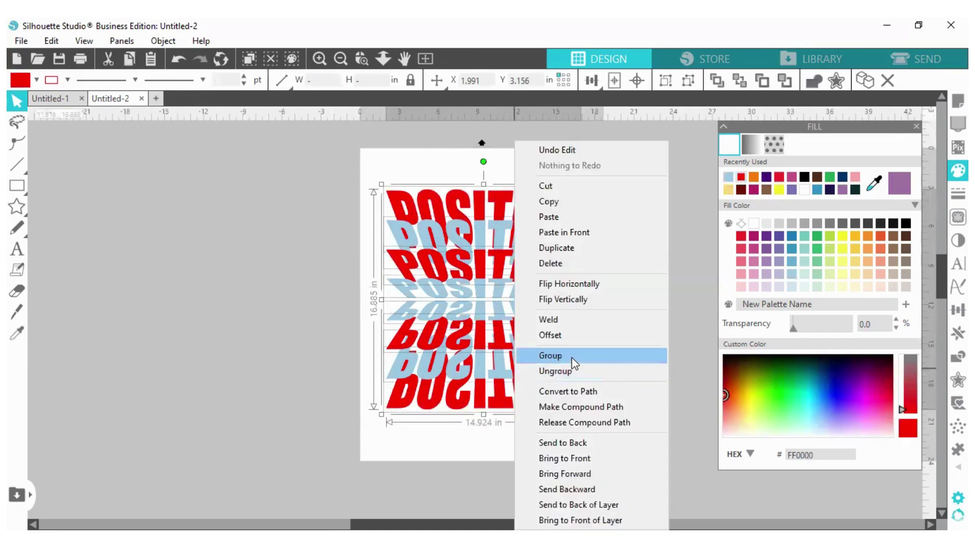
pyautogui.click(572, 358)
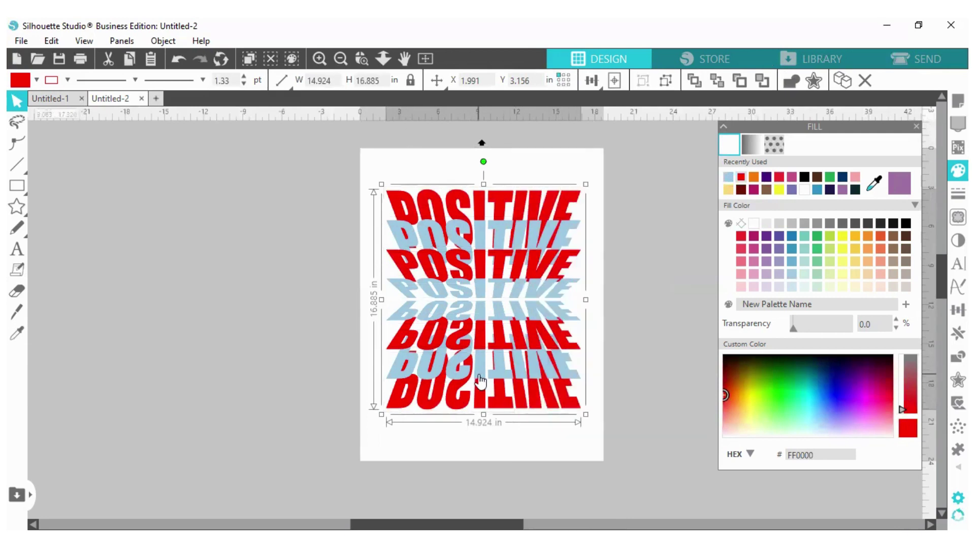
# Save the grouped design as an SVG file named "color change svg POSITIVE" in the canva folder
pyautogui.click(20, 41)
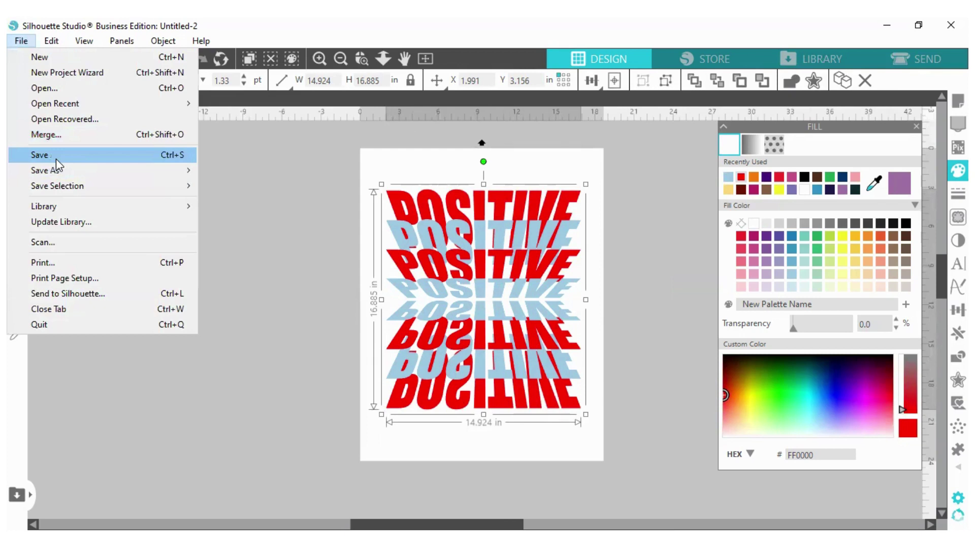
pyautogui.click(56, 157)
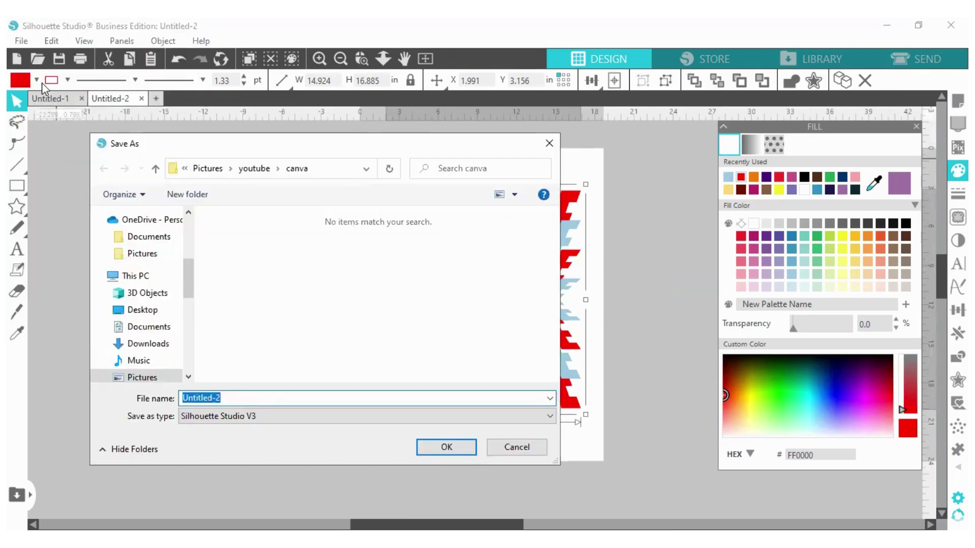
pyautogui.click(264, 417)
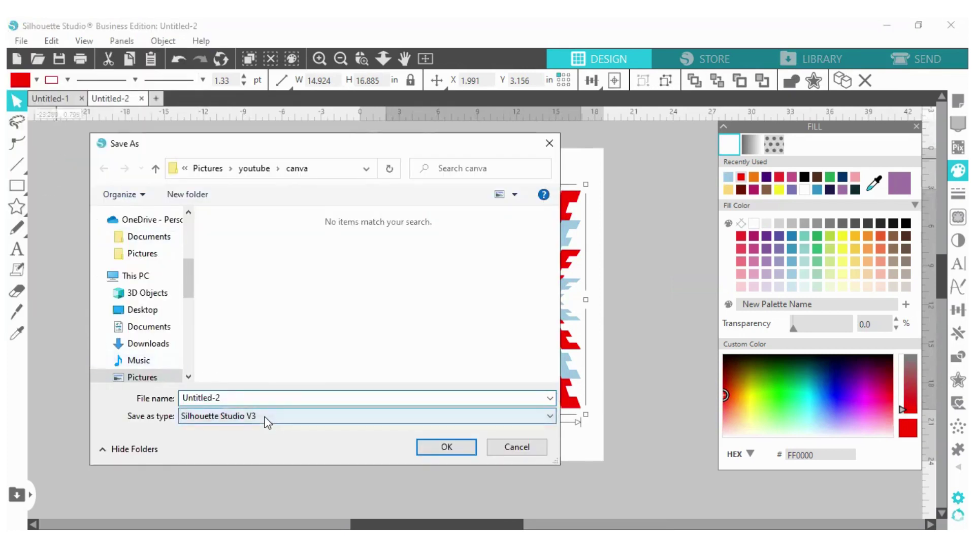
pyautogui.click(265, 418)
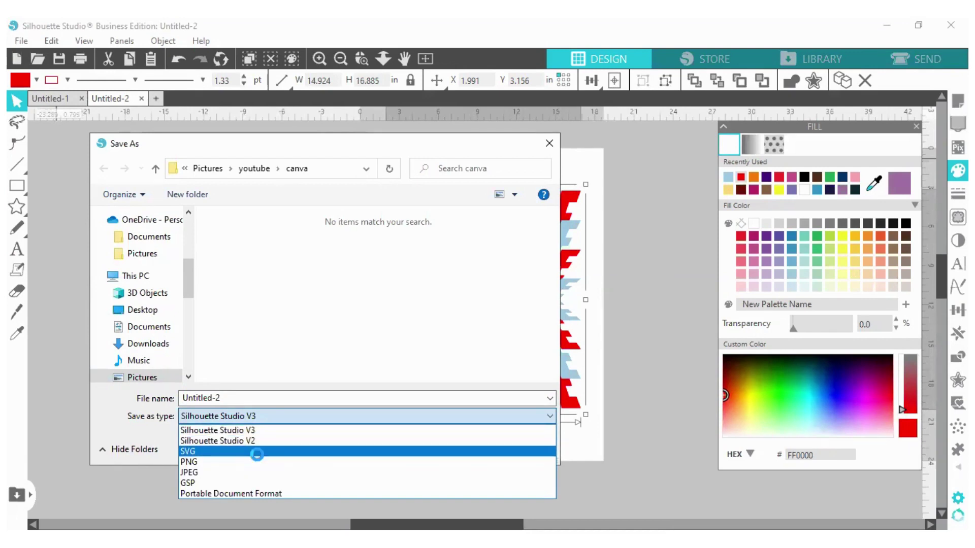
pyautogui.click(258, 451)
pyautogui.click(239, 398)
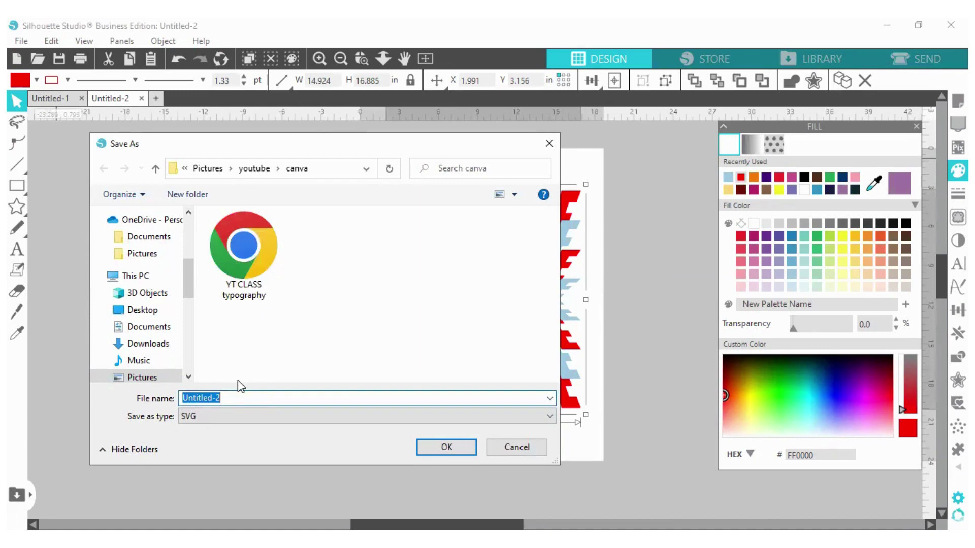
pyautogui.write('color chan')
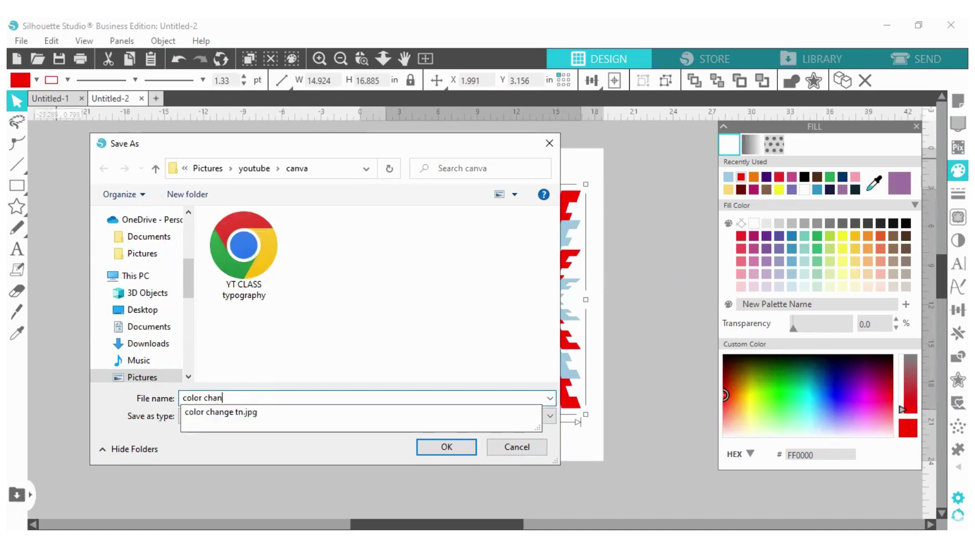
pyautogui.write('ge svg ')
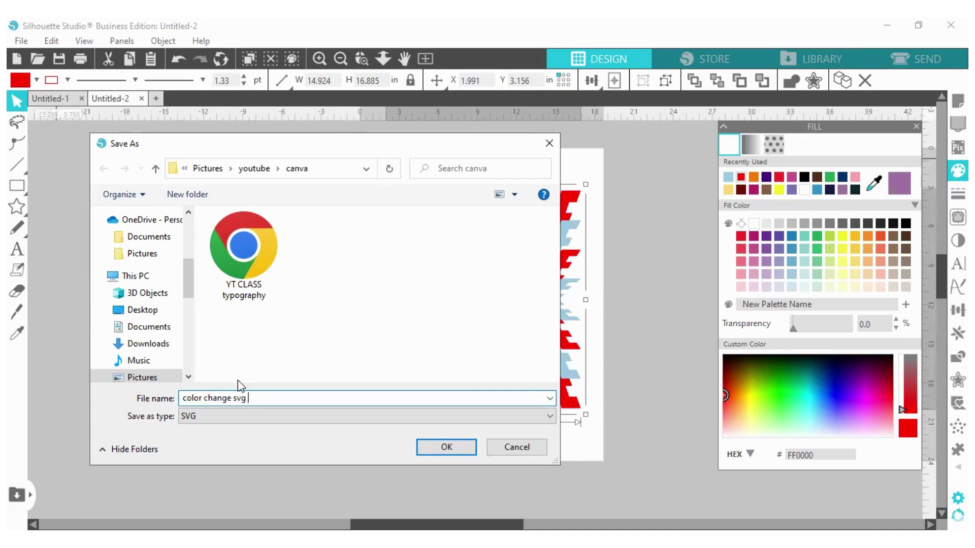
pyautogui.write('POSITIVE')
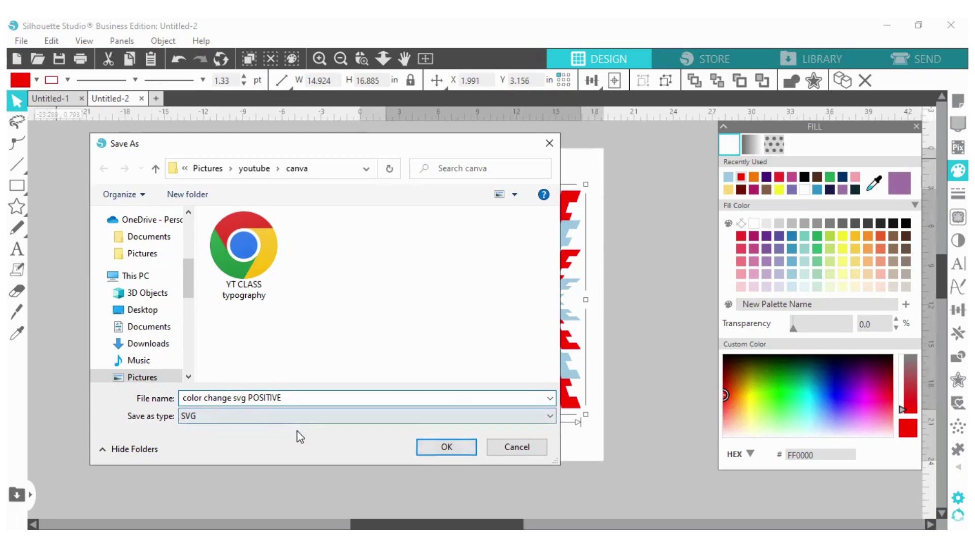
pyautogui.press('Return')
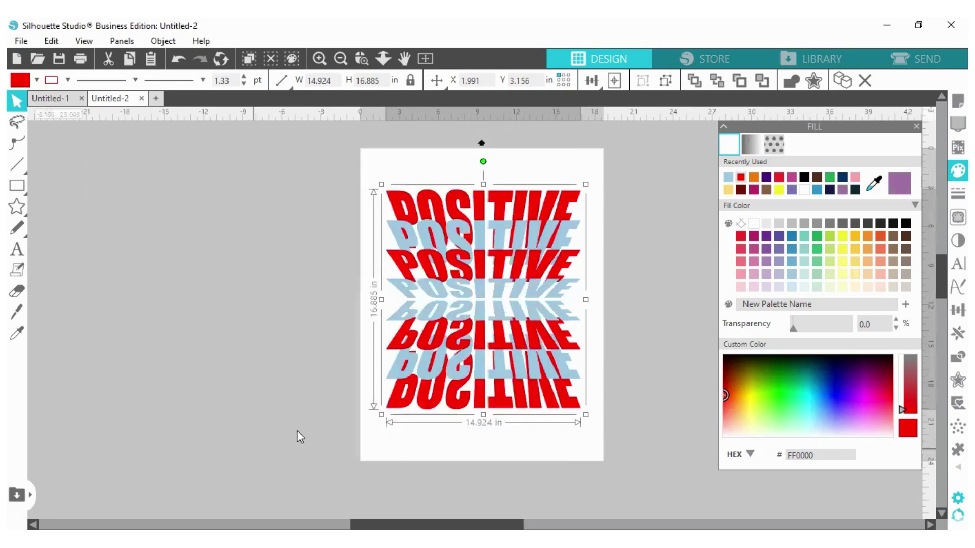